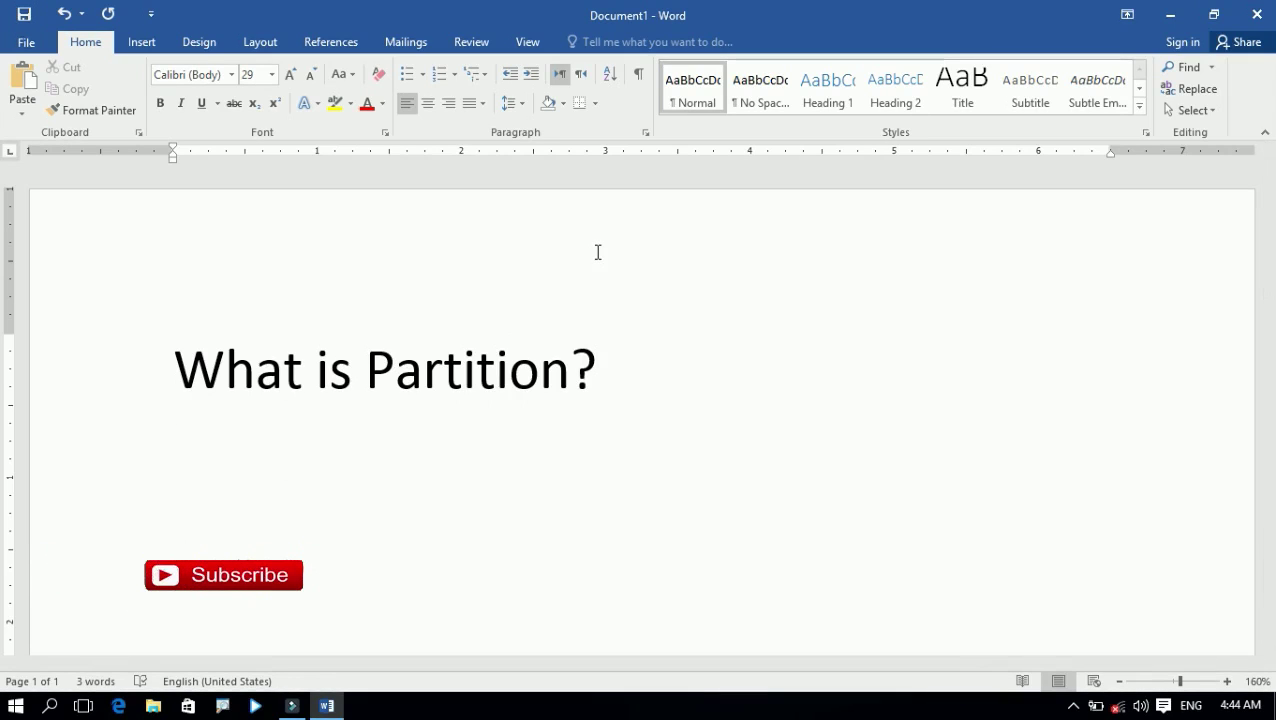
Reduce the font size to 16 for the empty line beneath the heading "What is Partition?".
key("ctrl+bracketleft")
key("ctrl+bracketleft")
key("ctrl+bracketleft")
key("ctrl+bracketleft")
key("ctrl+bracketleft")
key("ctrl+bracketleft")
key("ctrl+bracketleft")
key("ctrl+bracketleft")
key("ctrl+bracketleft")
key("ctrl+bracketleft")
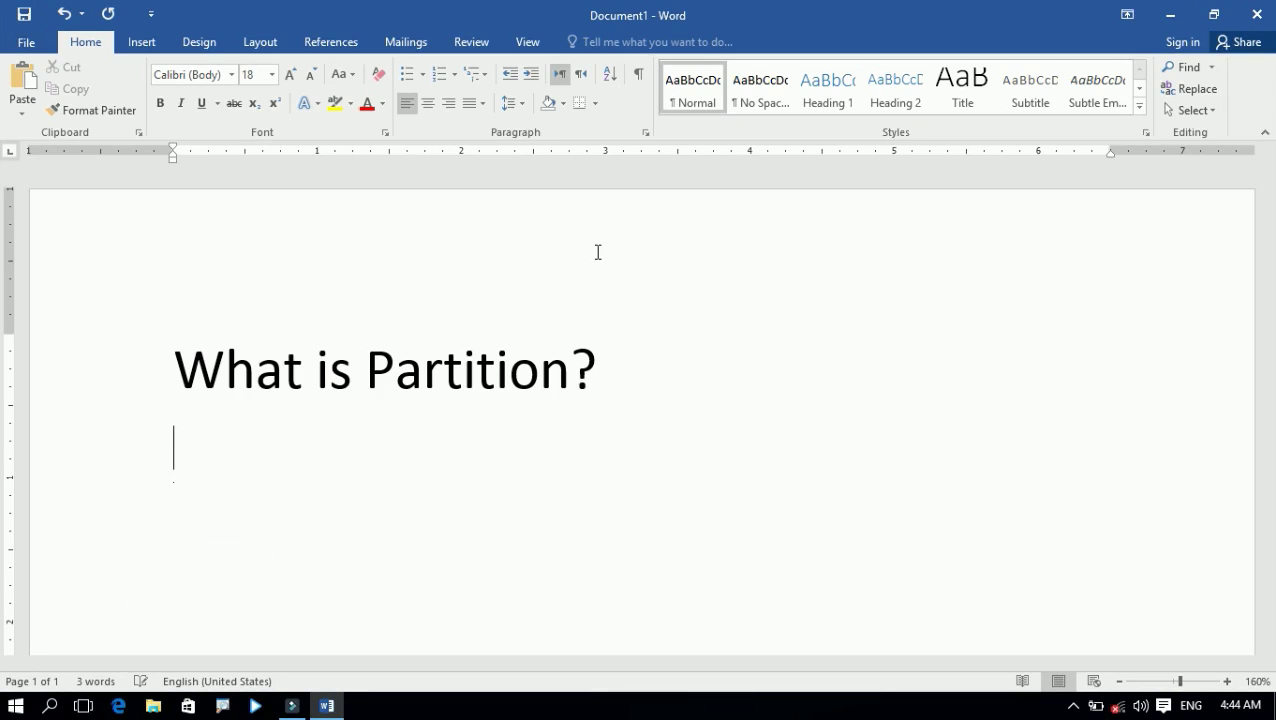
key("ctrl+bracketleft")
key("ctrl+bracketleft")
Write "A computer memory (Hard Disk) different parts divide" beneath the heading and start a new line.
type("a computer mer")
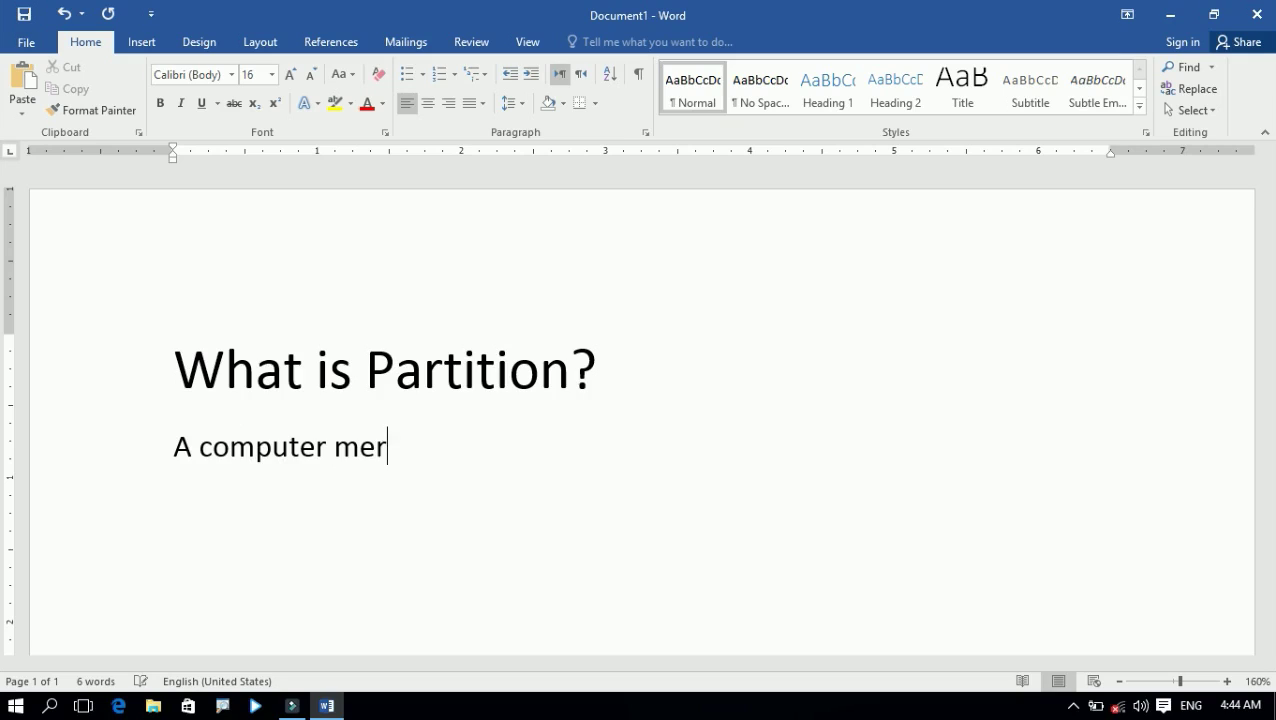
key("BackSpace")
type("mory (HA")
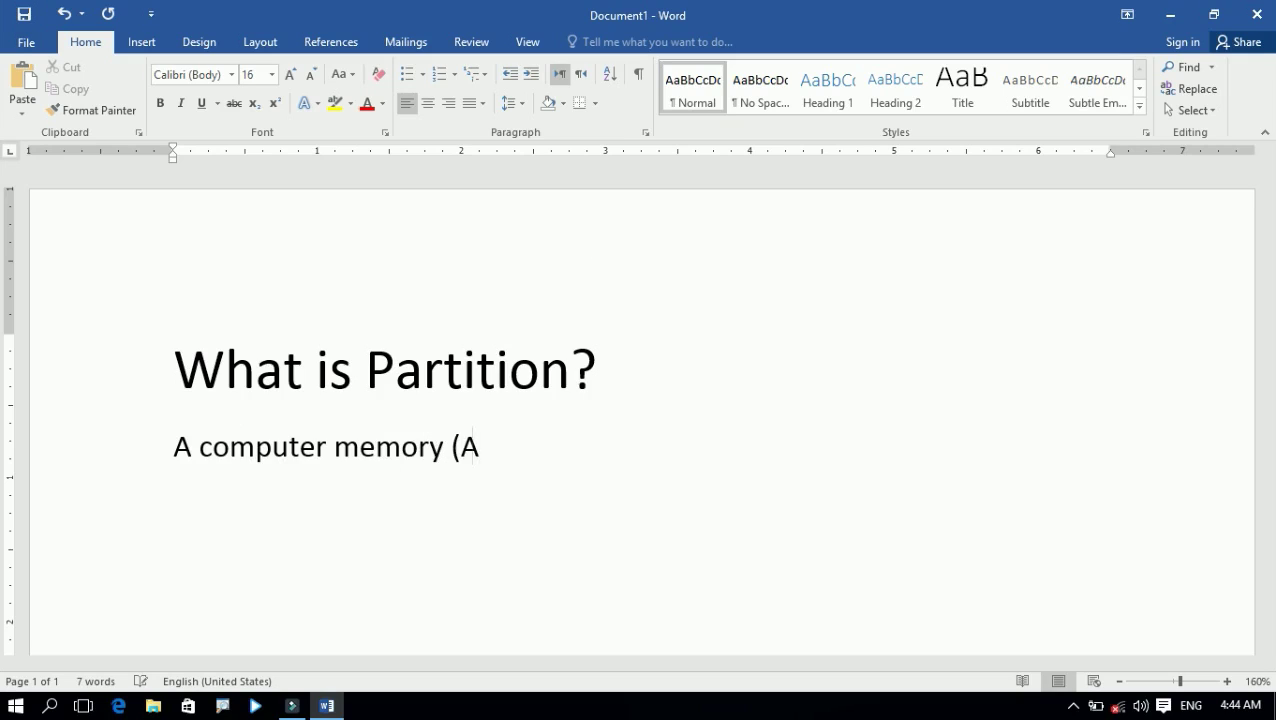
key("BackSpace")
type("HAr")
key("BackSpace")
key("BackSpace")
type("ard Dsik")
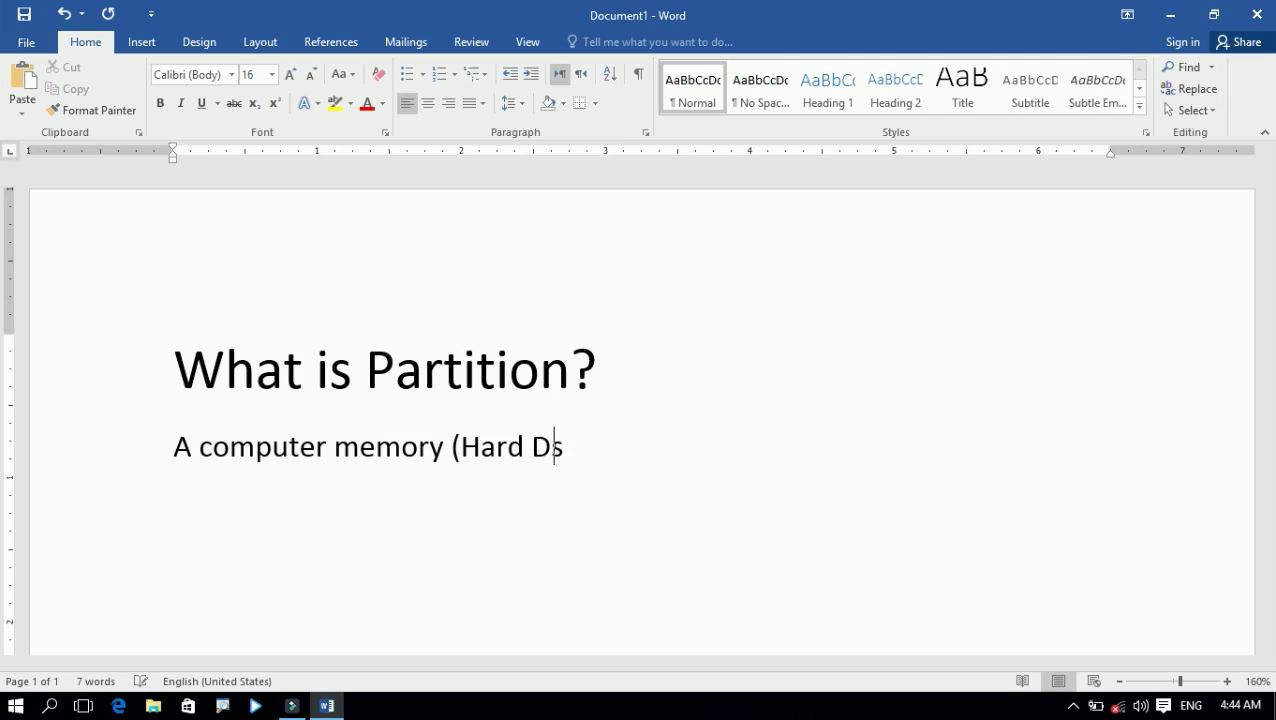
key("BackSpace")
key("BackSpace")
key("BackSpace")
type("isk) diffren t")
key("BackSpace")
key("BackSpace")
key("BackSpace")
type("t parts")
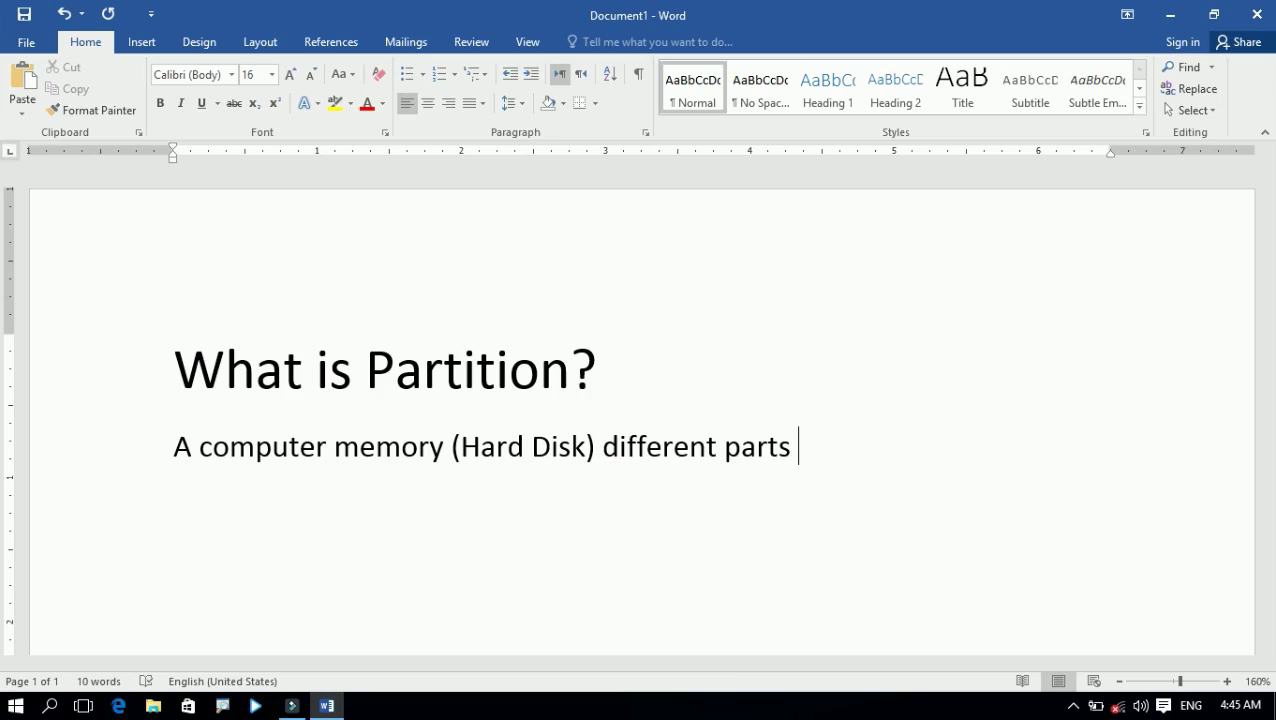
type(" divide")
key("Return")
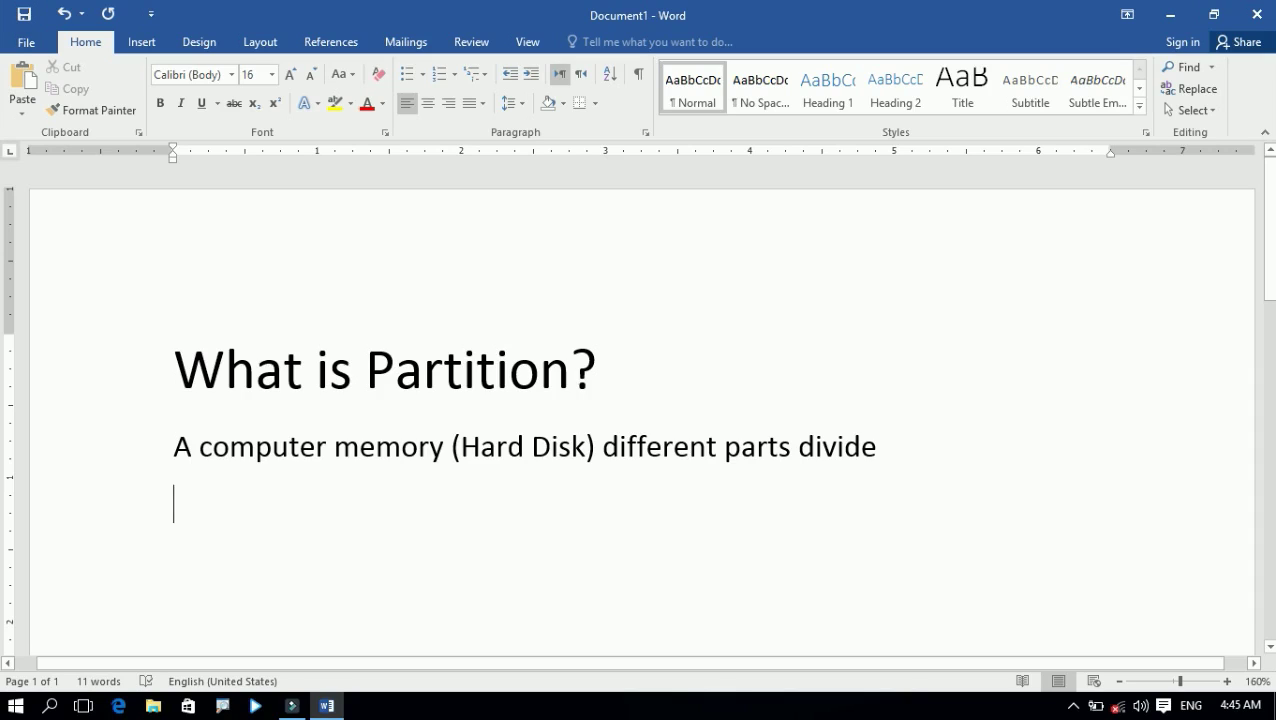
Switch to the desktop, move the This PC icon to an empty area away from the other icons, and open it.
left_click(1170, 15)
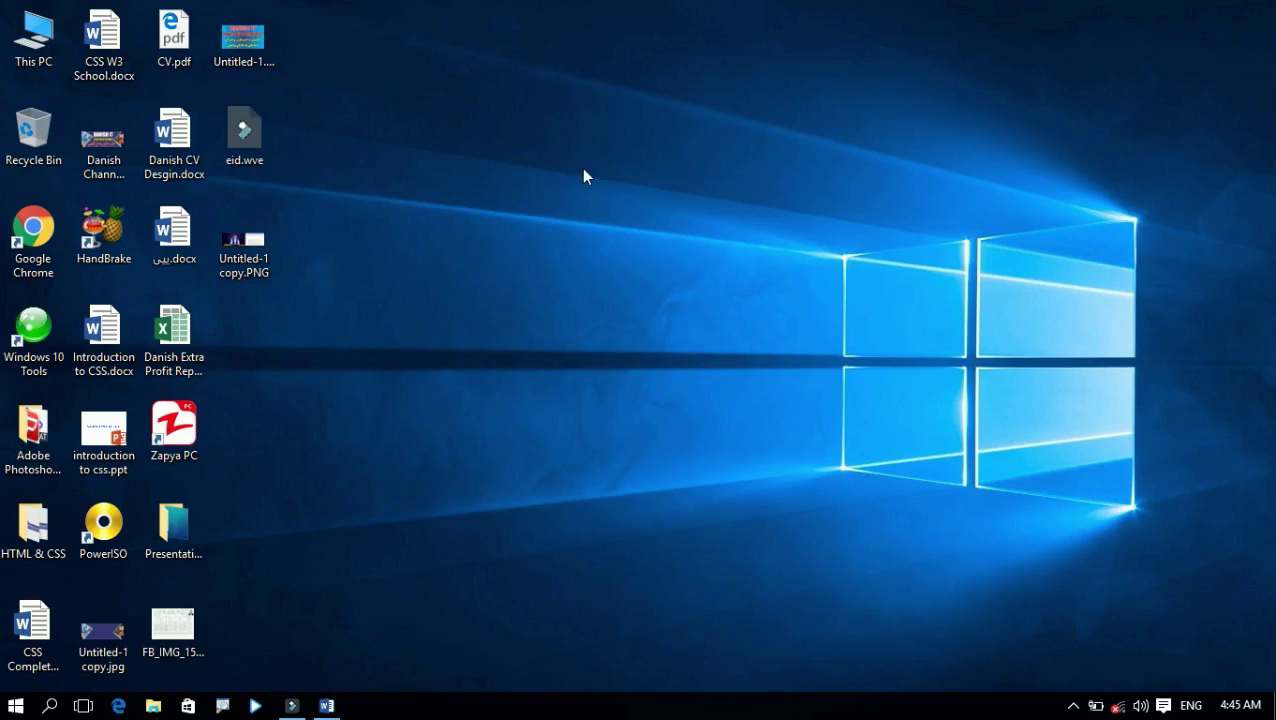
left_click_drag(44, 58, 388, 208)
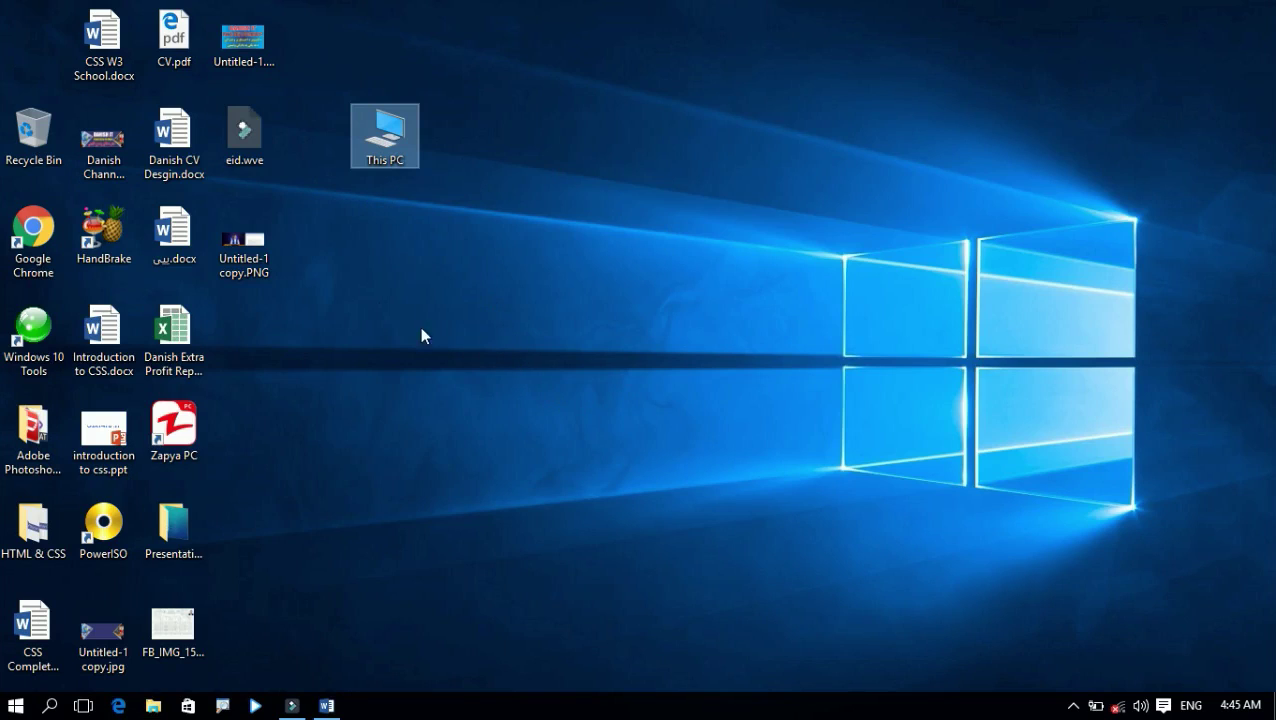
right_click(379, 115)
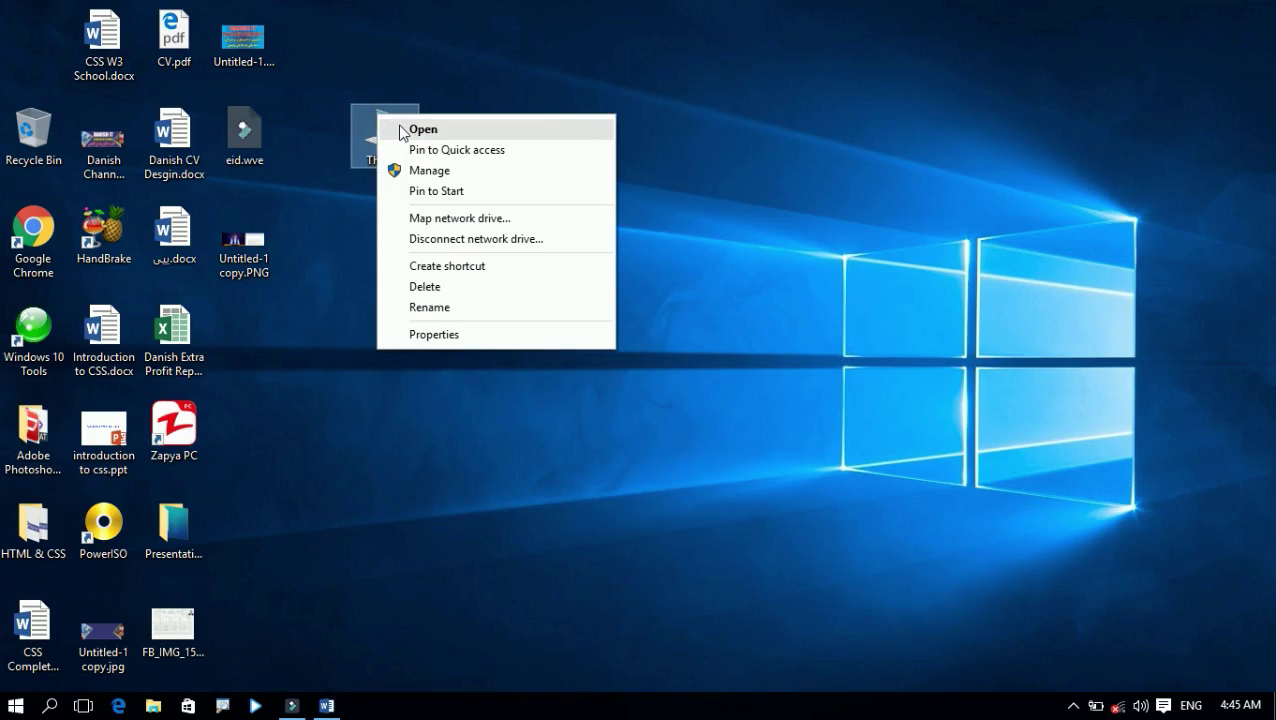
left_click(420, 130)
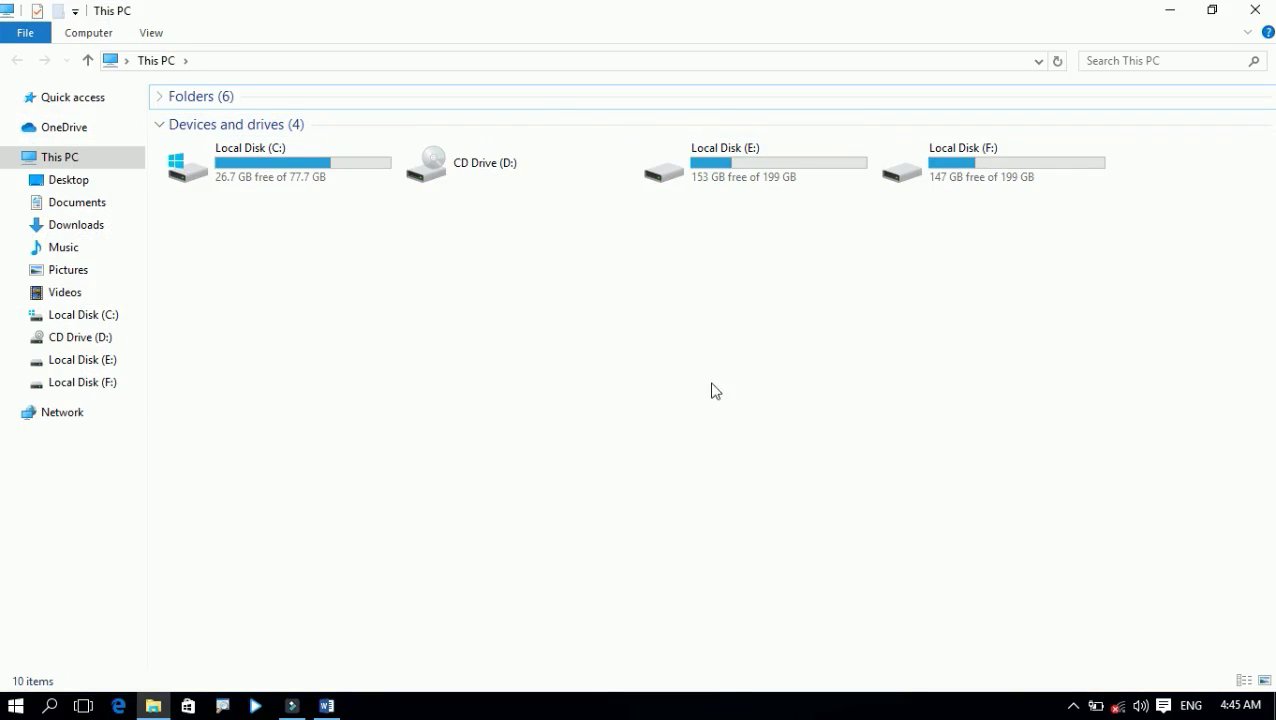
Draw red annotation boxes around the C:, E: and F: drives and write "Drive" in red beneath C:.
left_click(224, 707)
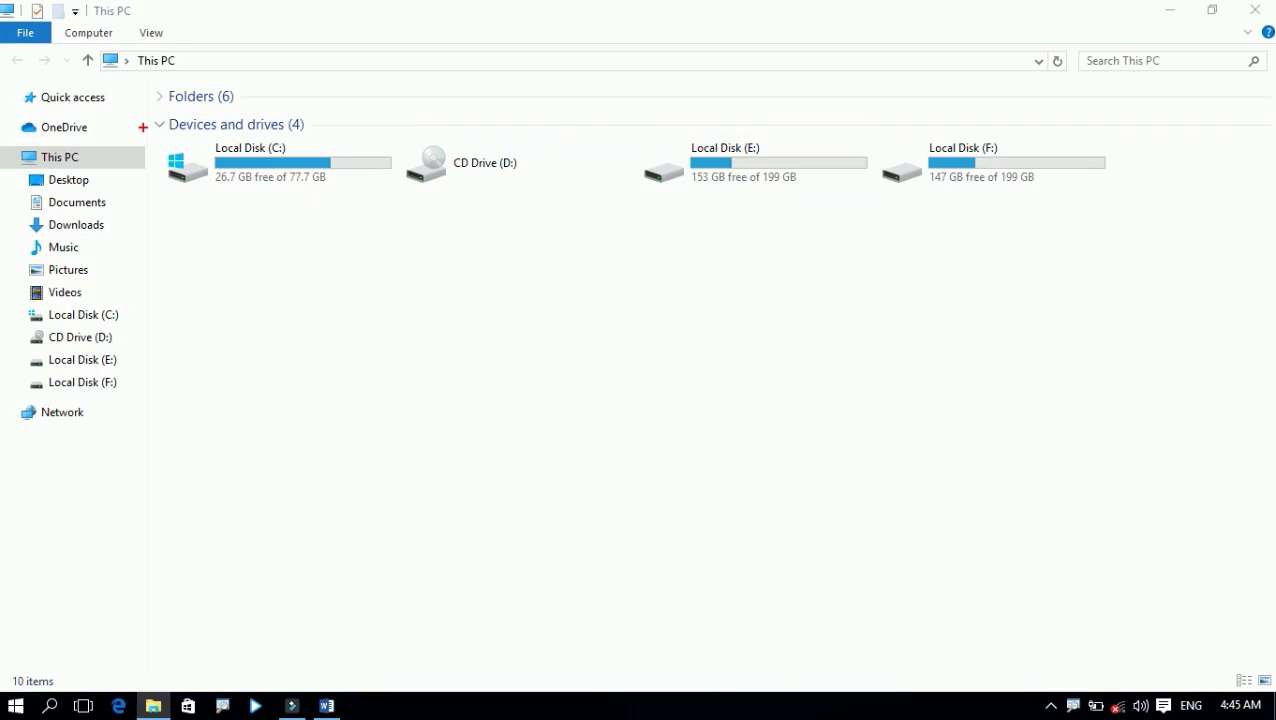
left_click_drag(142, 126, 403, 197)
left_click_drag(617, 125, 890, 195)
left_click_drag(894, 128, 1144, 209)
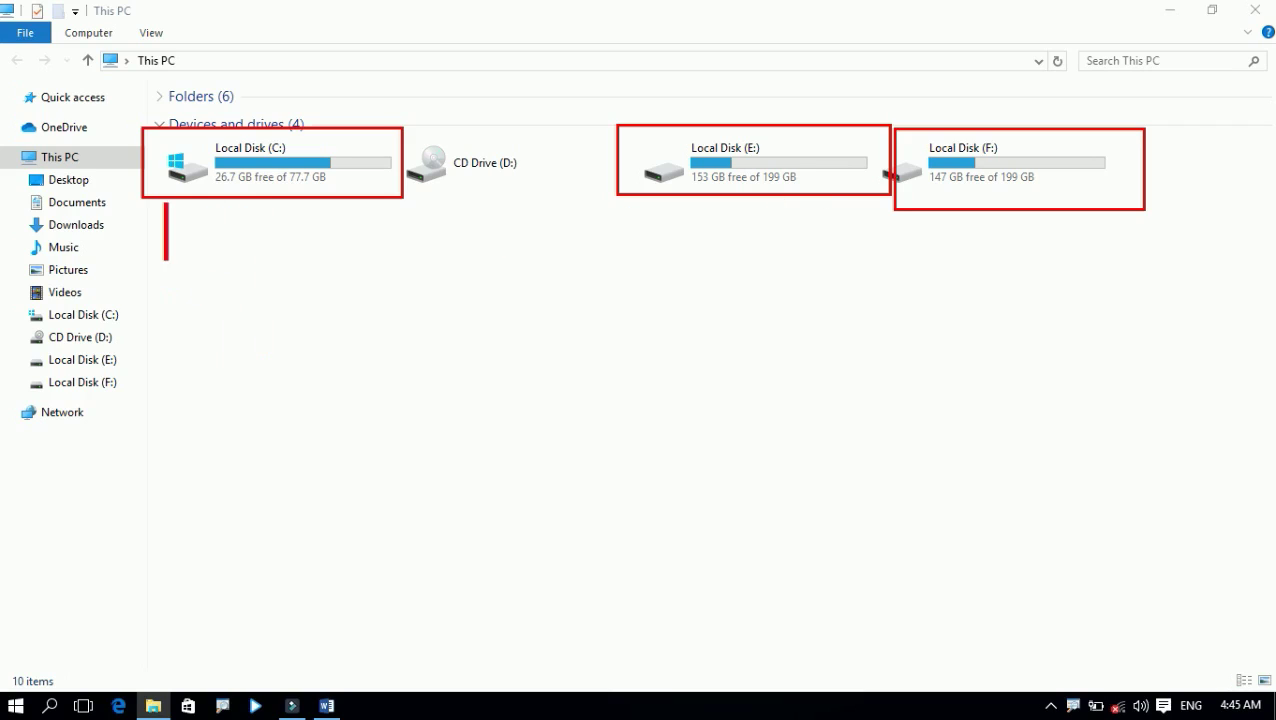
type("Drive")
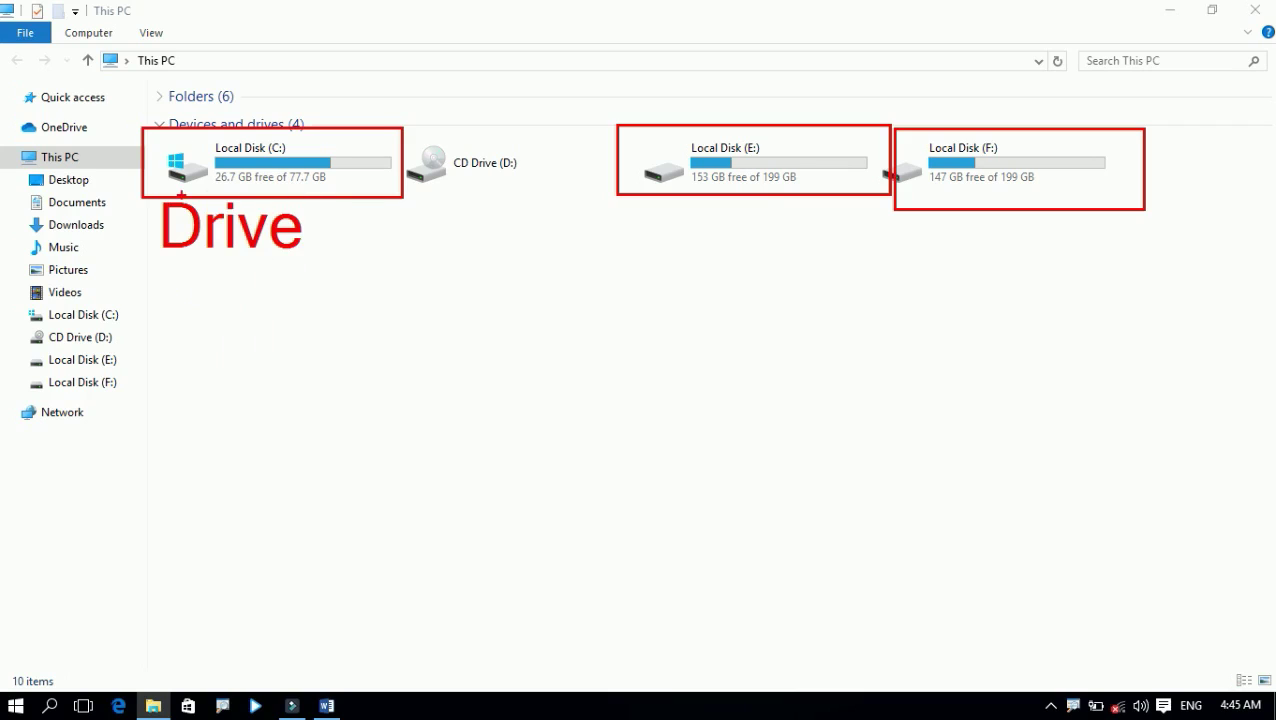
Handwrite "500-GB" in red above the drives and underline the total sizes of drives F:, E: and C:.
mouse_move(488, 36)
left_mouse_down()
mouse_move(462, 50)
mouse_move(492, 64)
mouse_move(560, 40)
mouse_move(548, 30)
left_mouse_up()
mouse_move(598, 2)
left_mouse_down()
mouse_move(614, 18)
mouse_move(600, 26)
mouse_move(706, 58)
mouse_move(748, 10)
mouse_move(740, 52)
left_mouse_up()
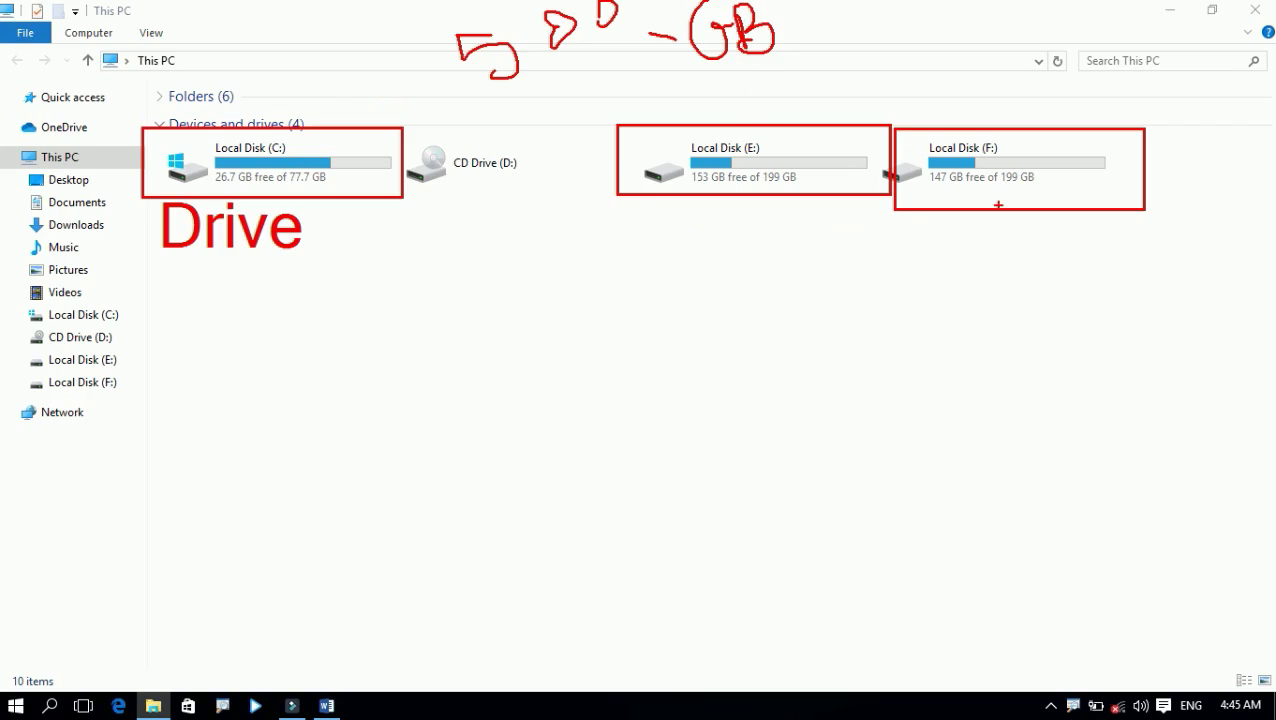
left_click_drag(1026, 188, 1013, 193)
left_click_drag(758, 187, 795, 183)
left_click_drag(287, 185, 305, 184)
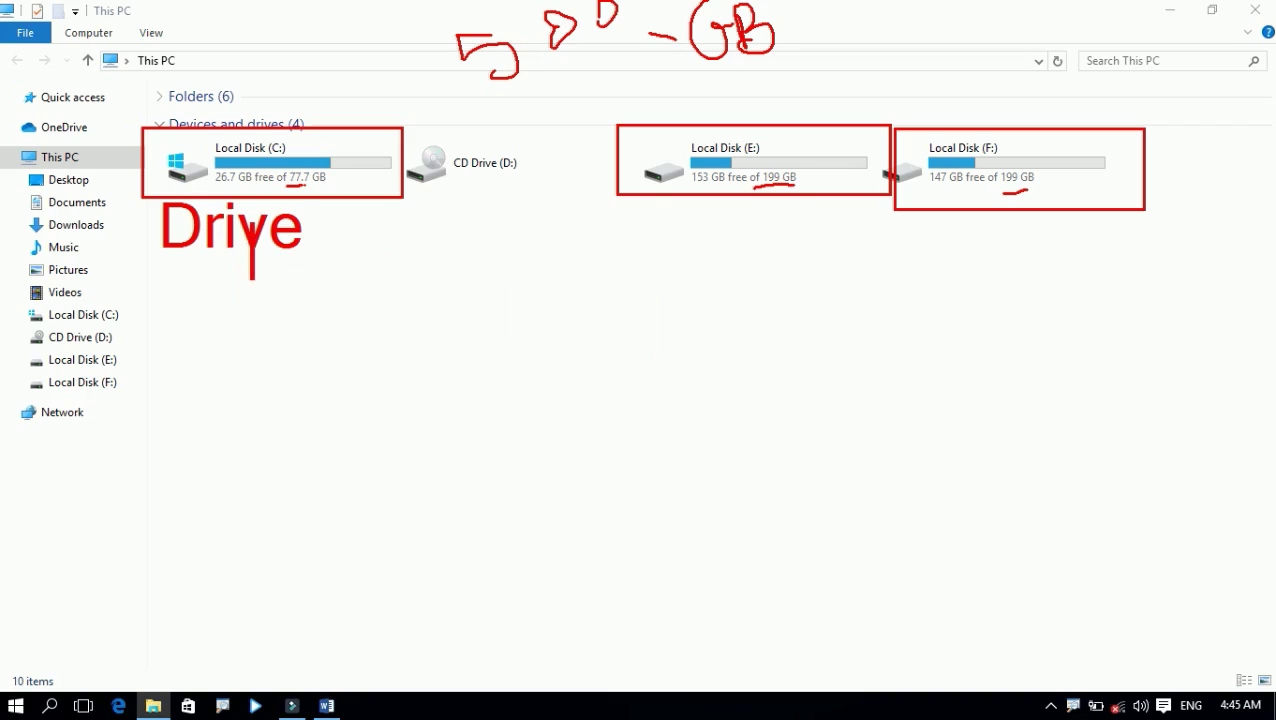
left_click_drag(780, 183, 760, 185)
Write "File System" in red beneath the E: drive and underline both "Drive" and "File System" in blue.
type("File System")
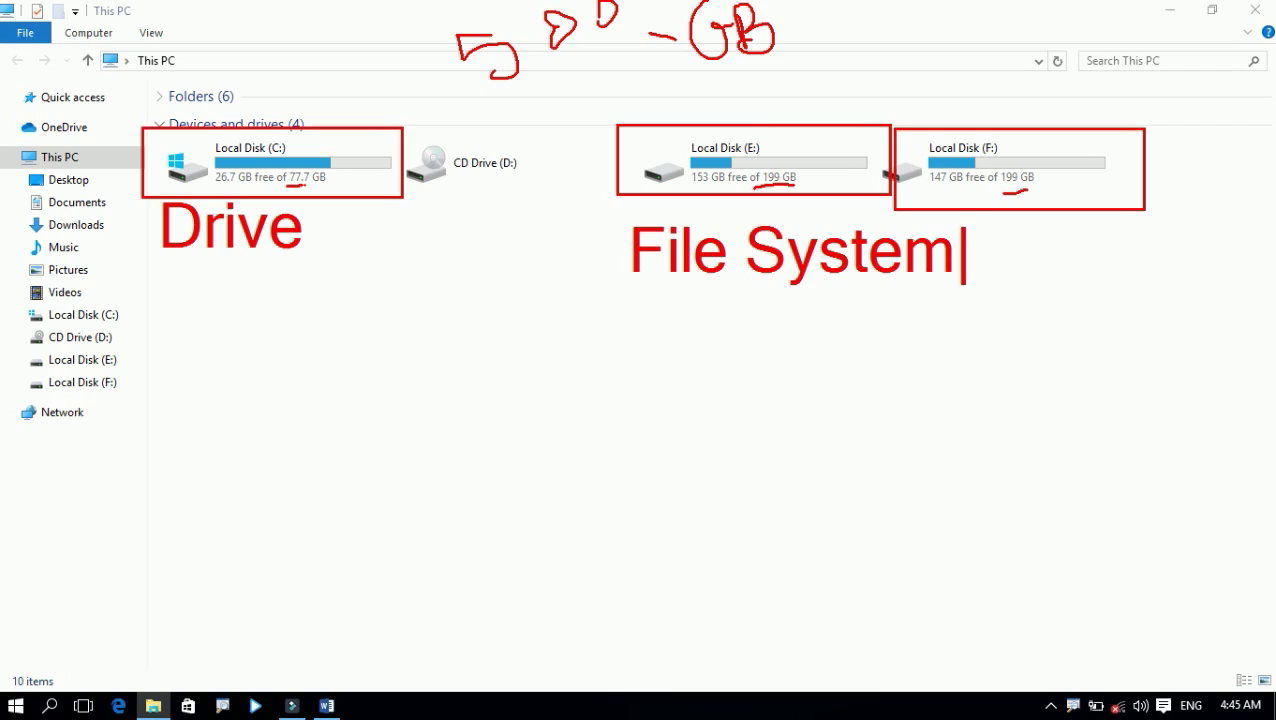
left_click(952, 213)
left_click_drag(156, 262, 311, 268)
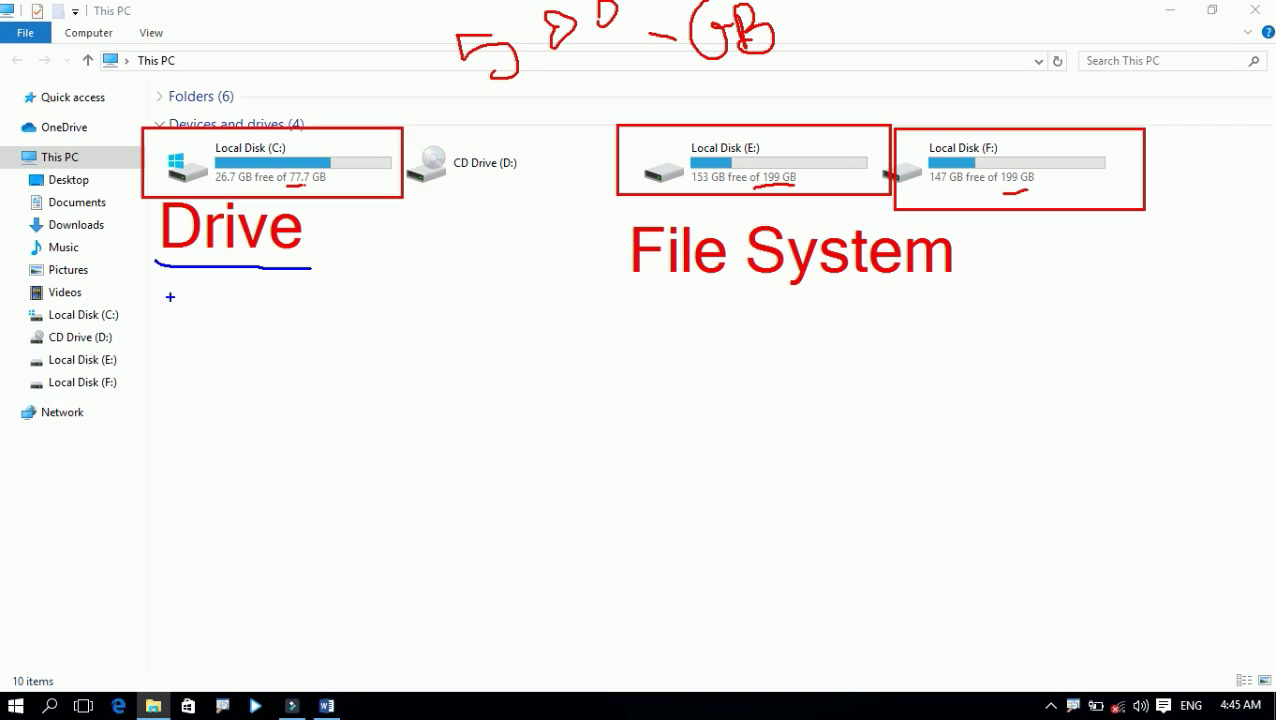
left_click_drag(648, 312, 910, 306)
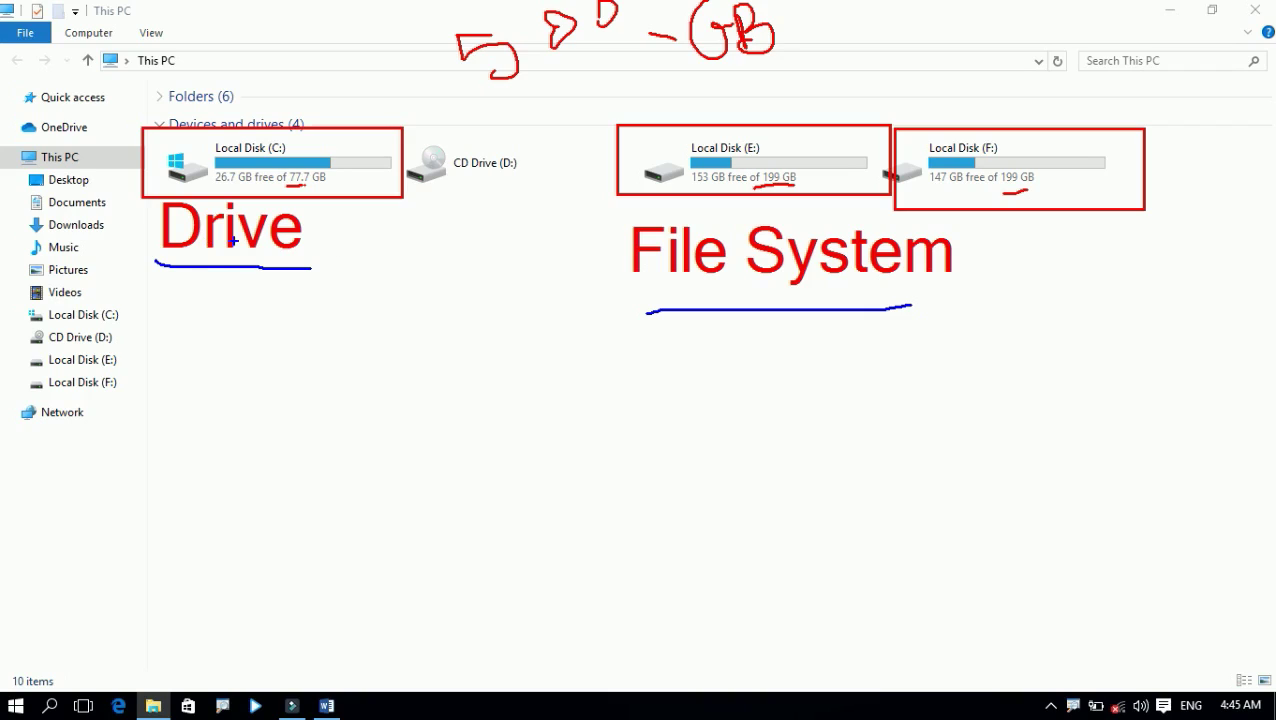
List FAT16, FAT32 and NTFS in blue on separate lines beneath the "Drive" label.
left_click_drag(202, 326, 197, 384)
key("ctrl+z")
type("FAT")
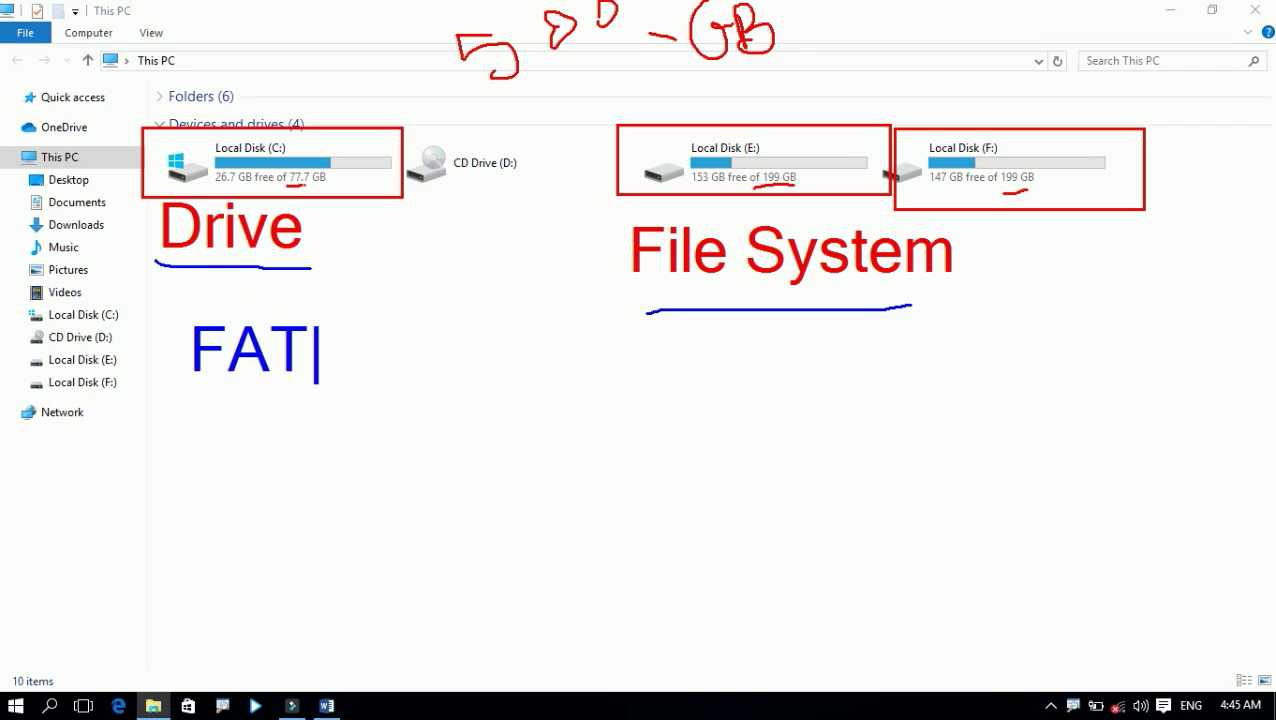
type("16")
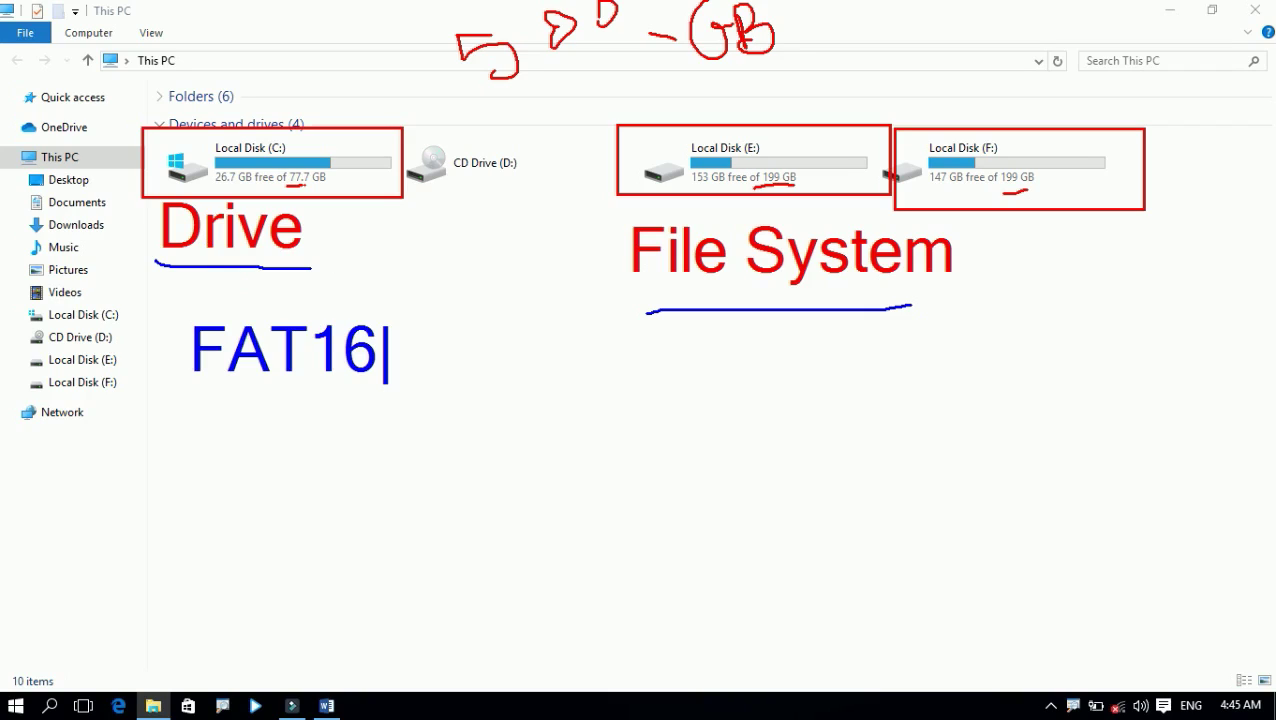
key("Return")
type("F")
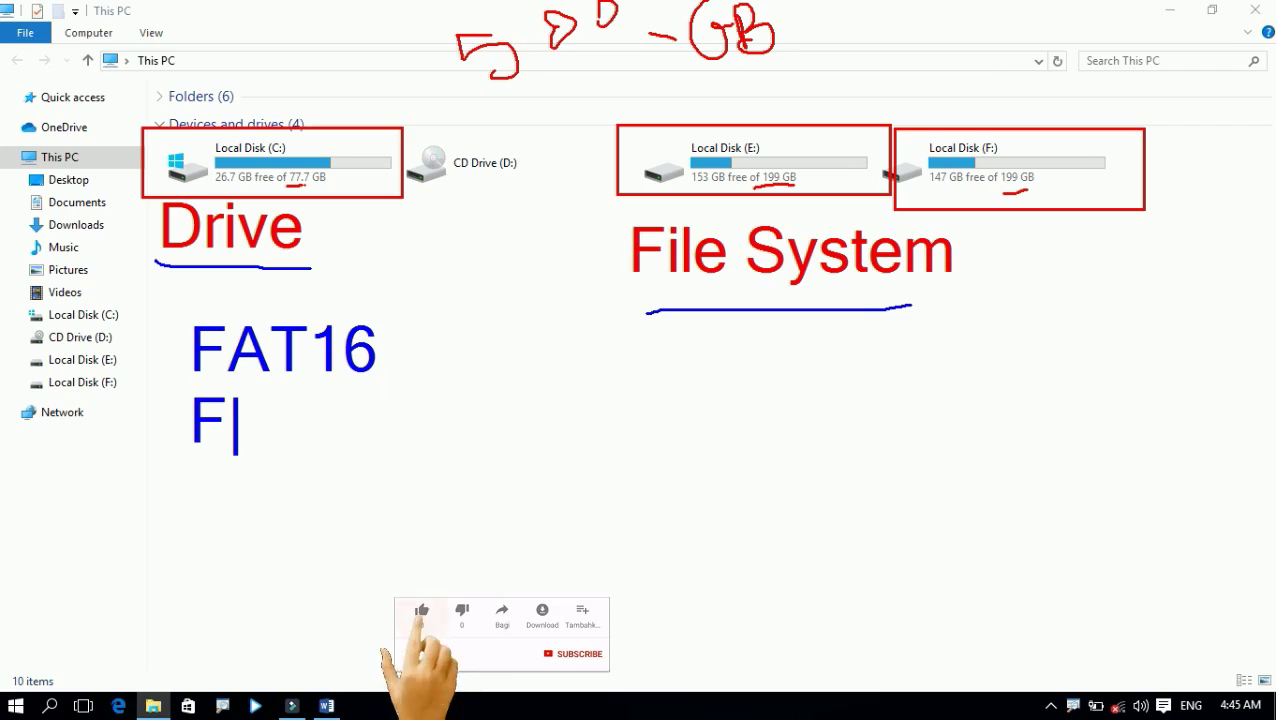
type("AT32")
key("Return")
type("NTFS")
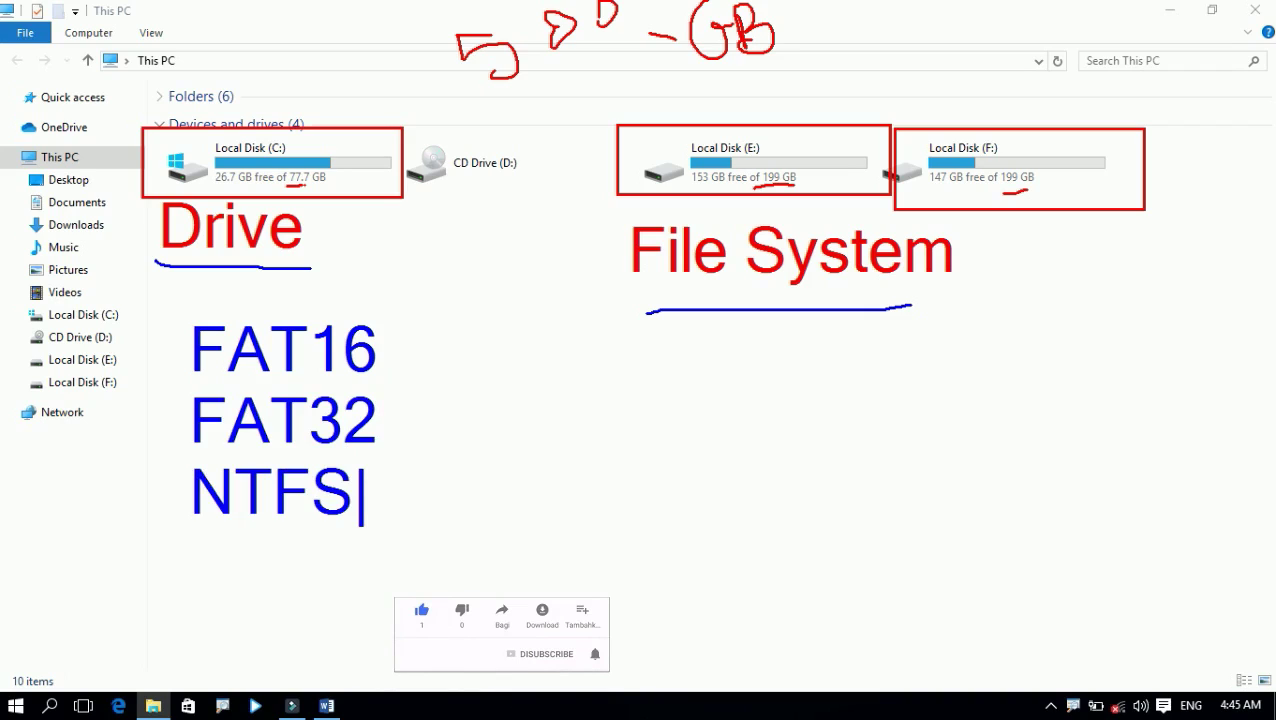
key("Escape")
Write the blue caption "Tyeps of Drive (File System" beside the list of file systems.
key("t")
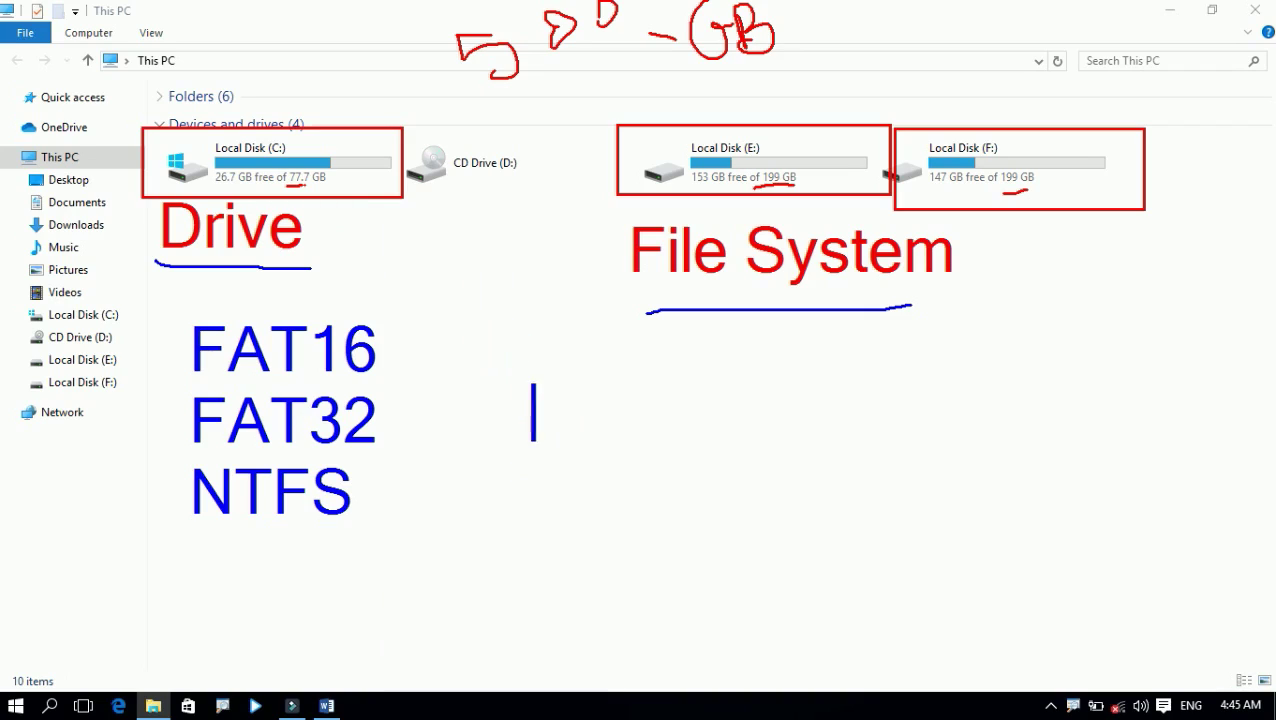
type("Tyeps o")
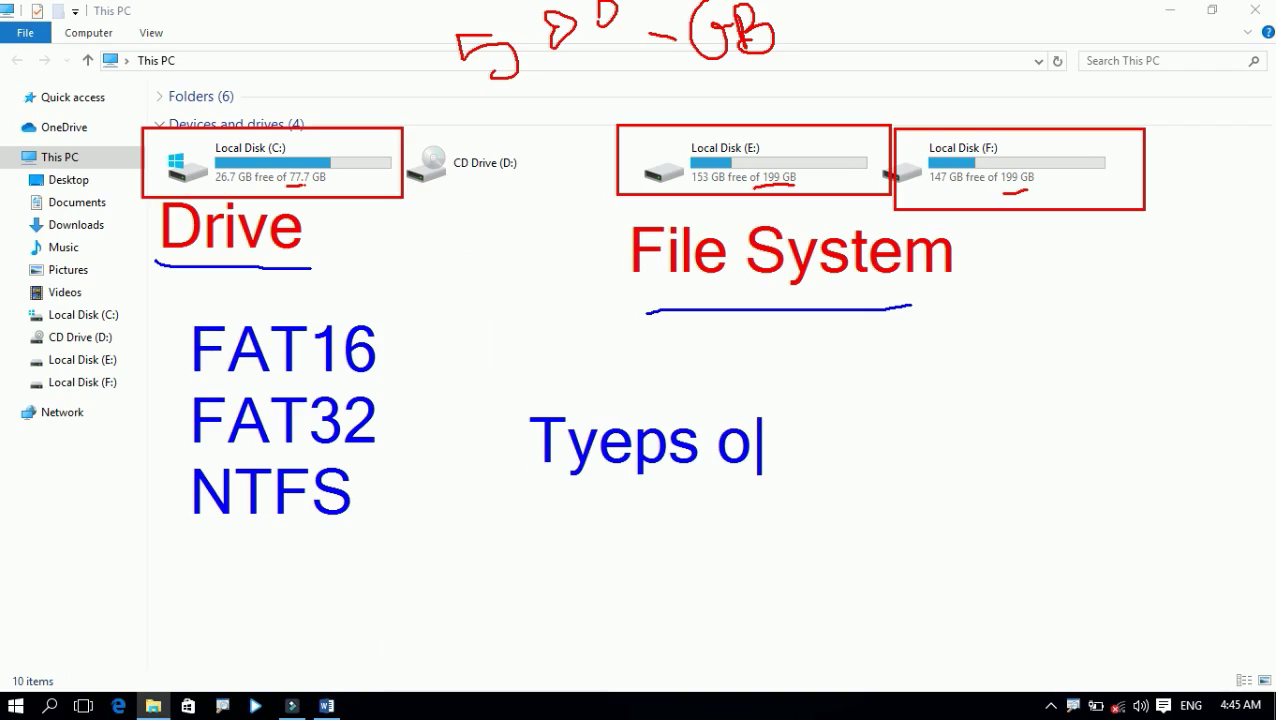
type("f Drive")
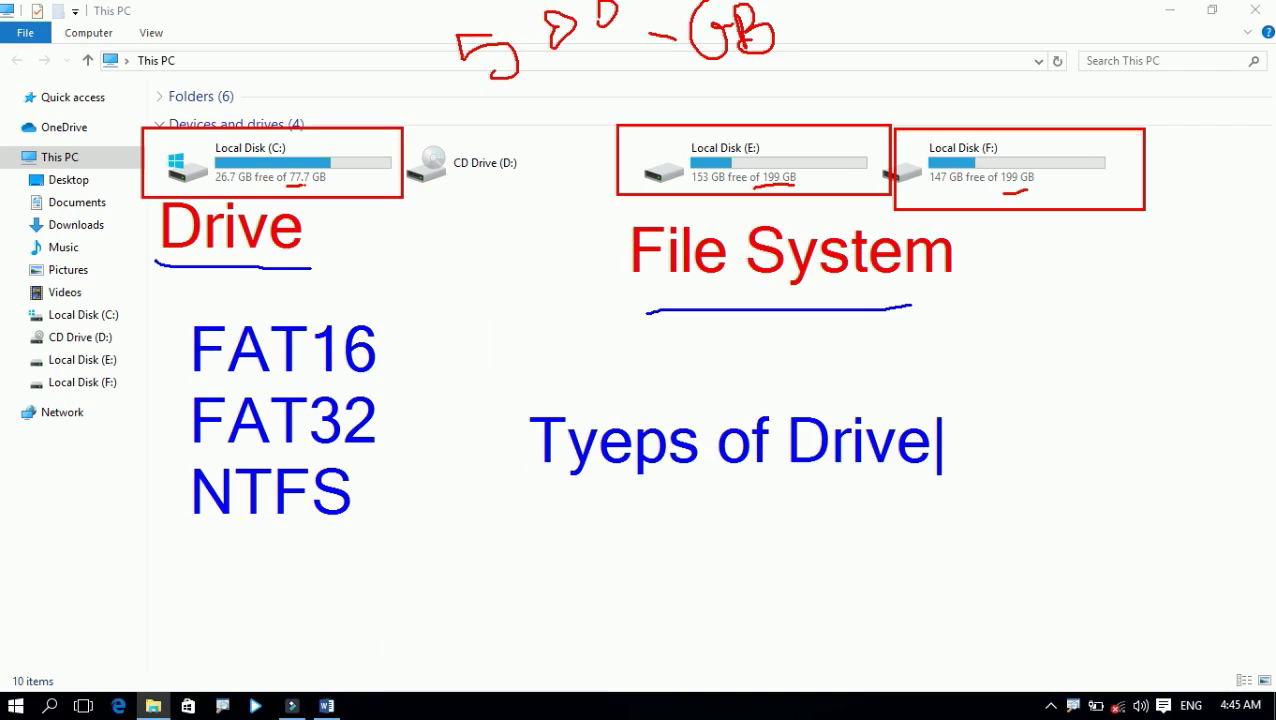
type(" (Fiel")
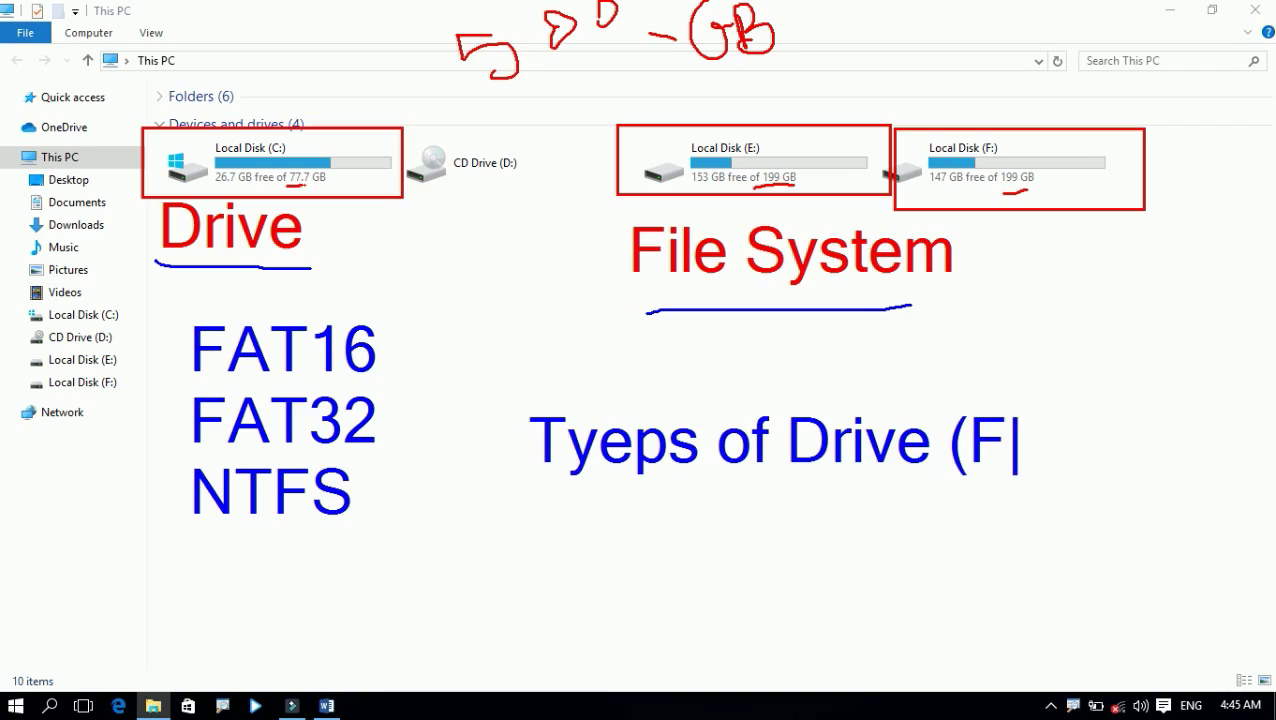
key("BackSpace")
key("BackSpace")
type("le System")
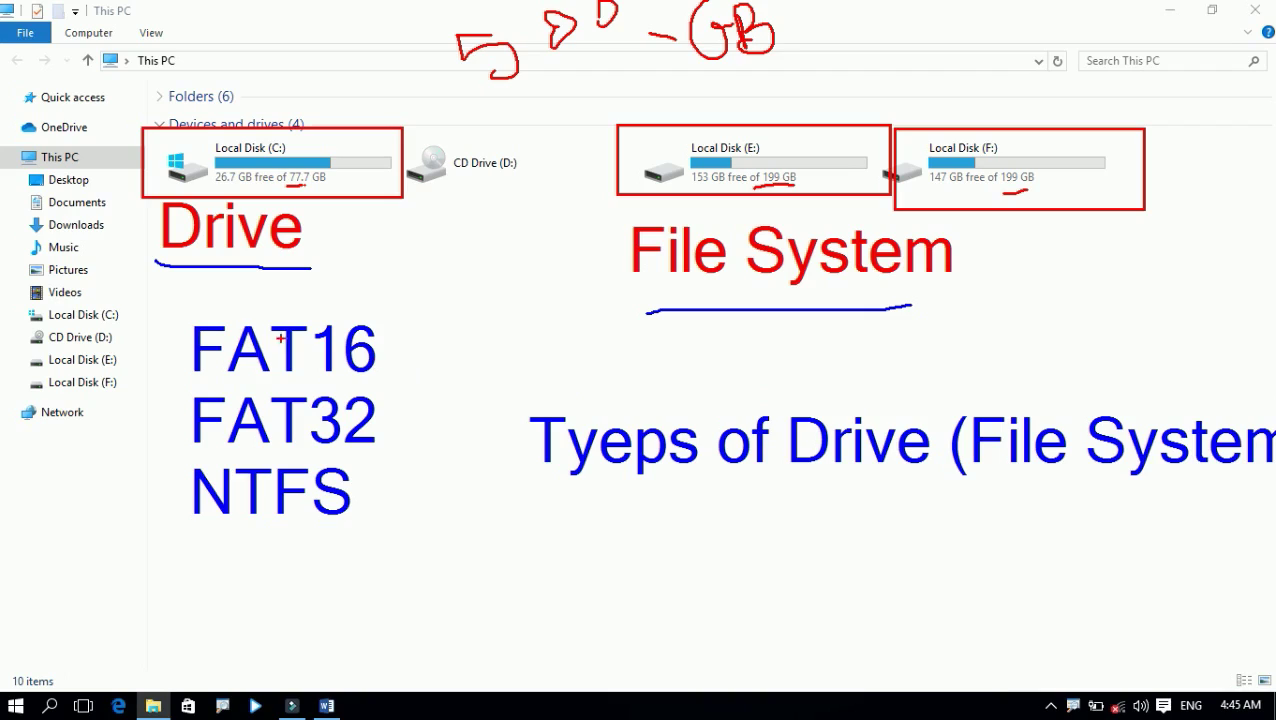
Box the FAT16, FAT32 and NTFS list in red and write an underlined red "MCSE" beneath the blue caption.
left_click_drag(165, 307, 394, 540)
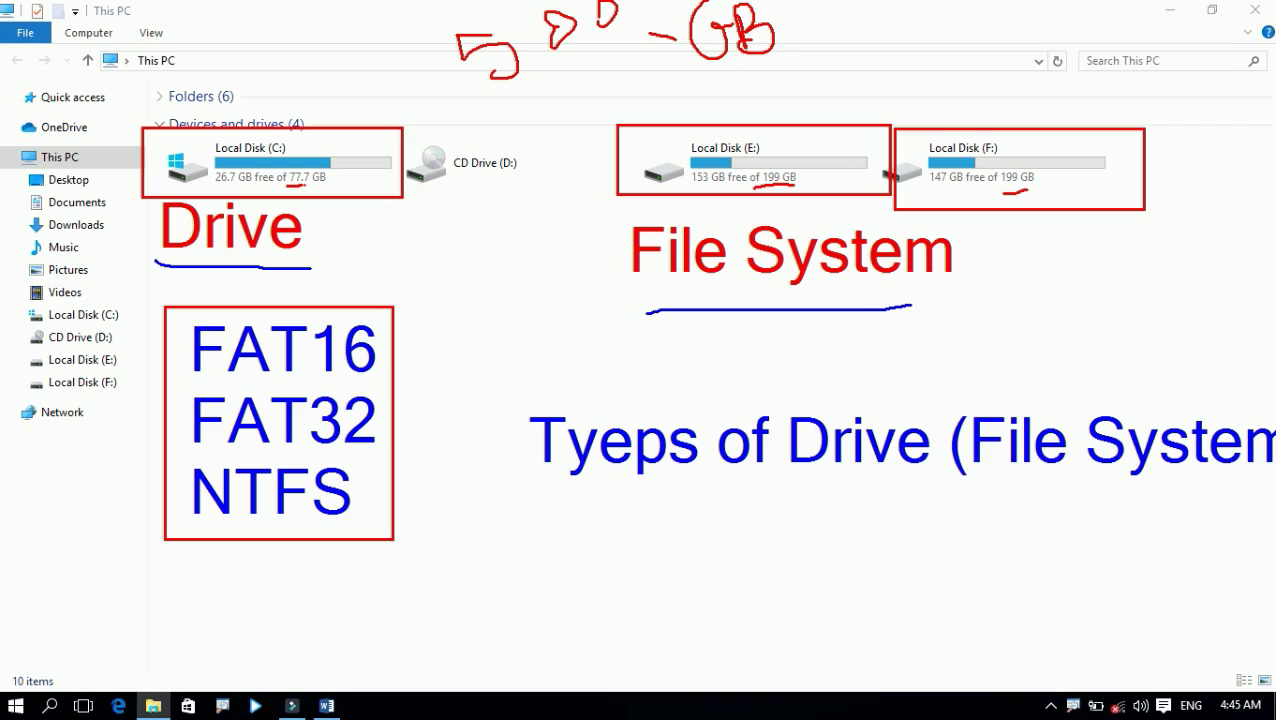
left_click_drag(540, 530, 539, 586)
type("MCSE")
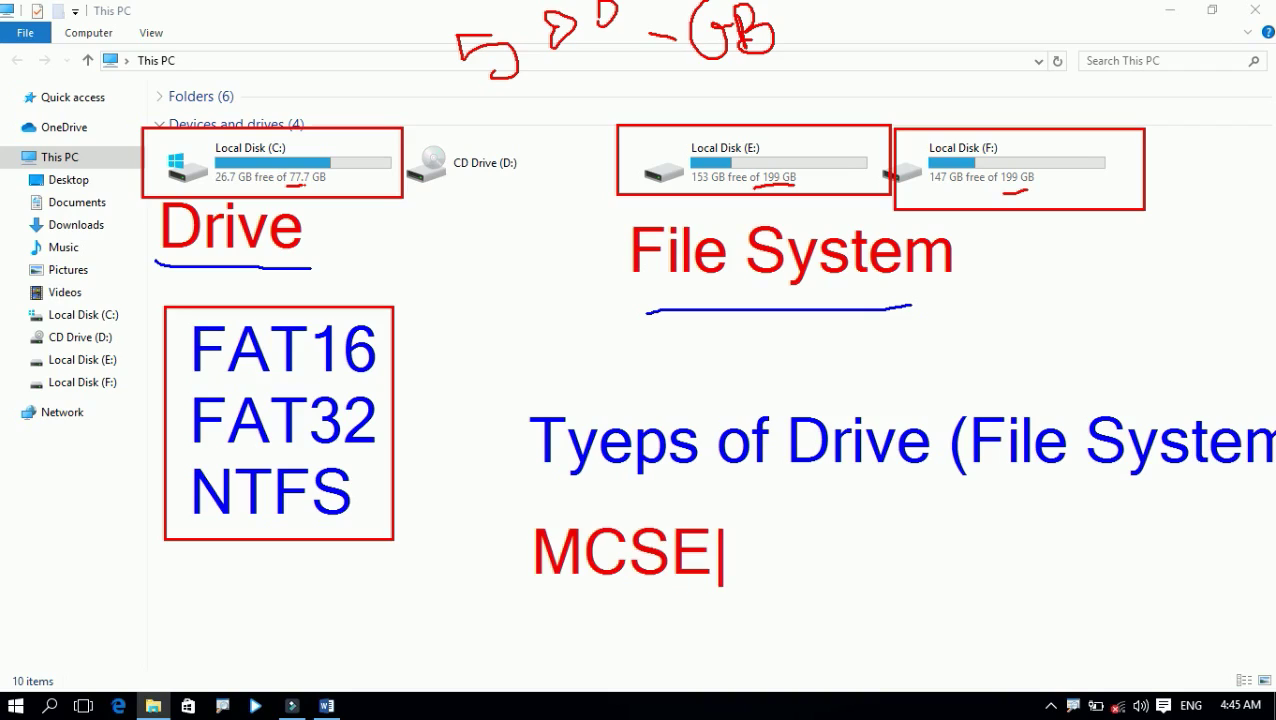
left_click_drag(530, 588, 638, 584)
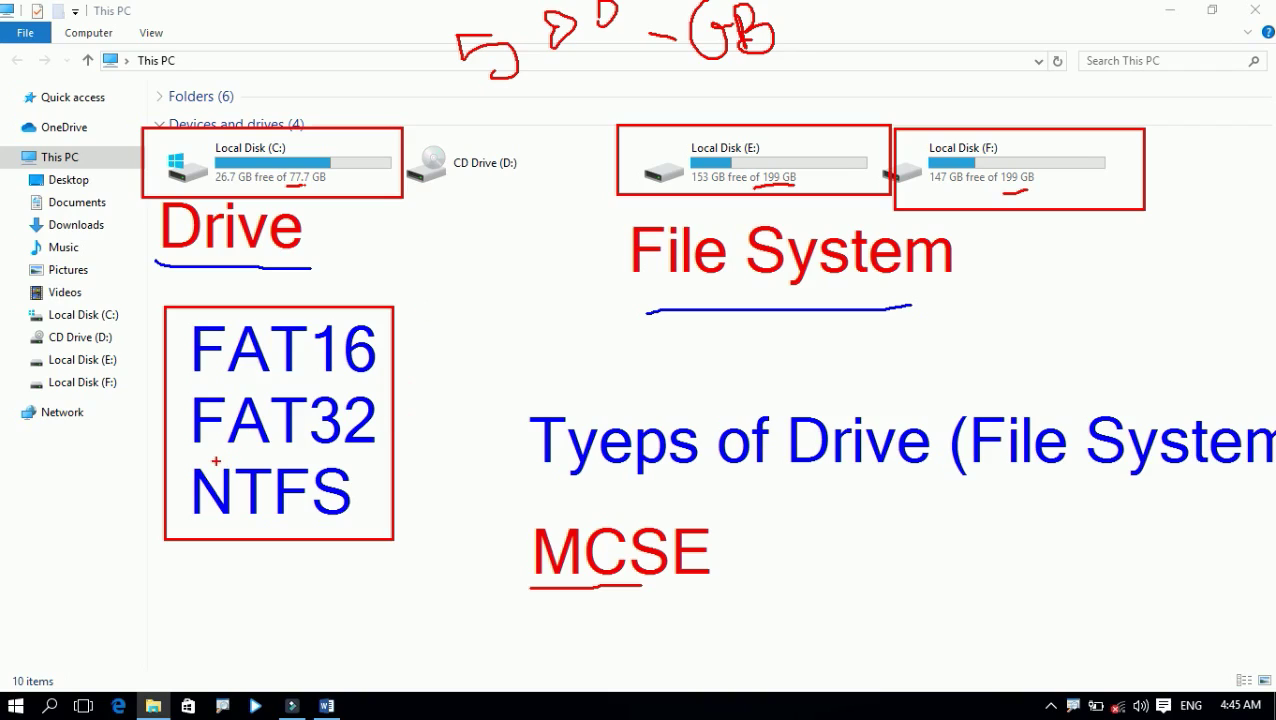
Circle NTFS in red and draw a freehand arrow from it to the E: drive's box.
mouse_move(211, 456)
left_mouse_down()
mouse_move(166, 462)
mouse_move(178, 537)
mouse_move(310, 542)
mouse_move(372, 520)
mouse_move(306, 459)
mouse_move(211, 456)
left_mouse_up()
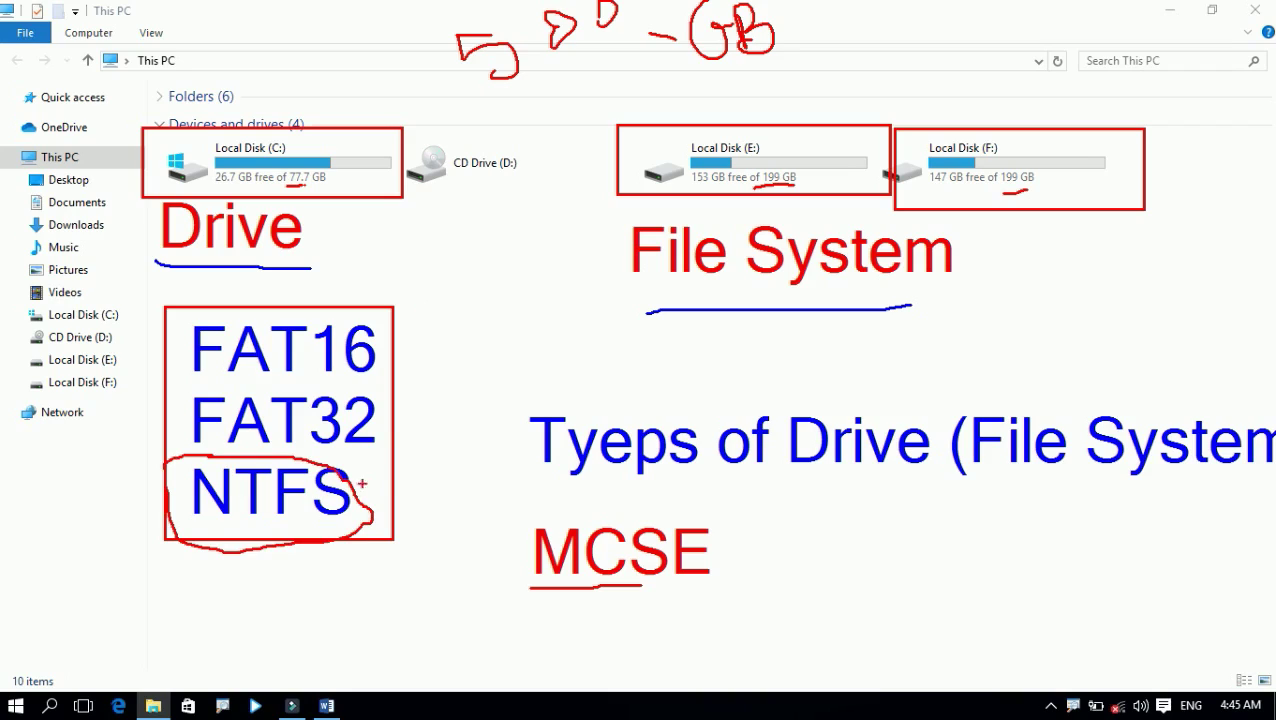
mouse_move(345, 486)
left_mouse_down()
mouse_move(536, 276)
mouse_move(608, 170)
left_mouse_up()
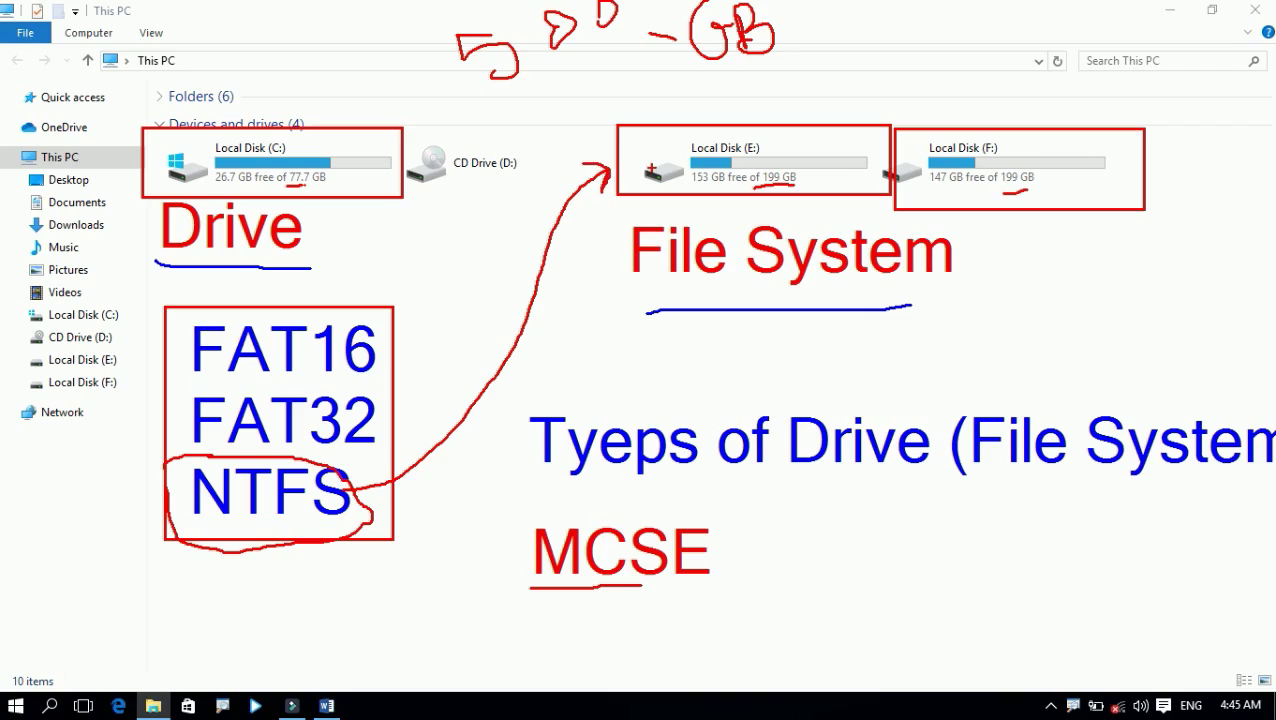
Underline FAT16, FAT32 and NTFS in red and draw a red circle around "MCSE".
left_click_drag(240, 381, 324, 374)
left_click_drag(272, 443, 317, 444)
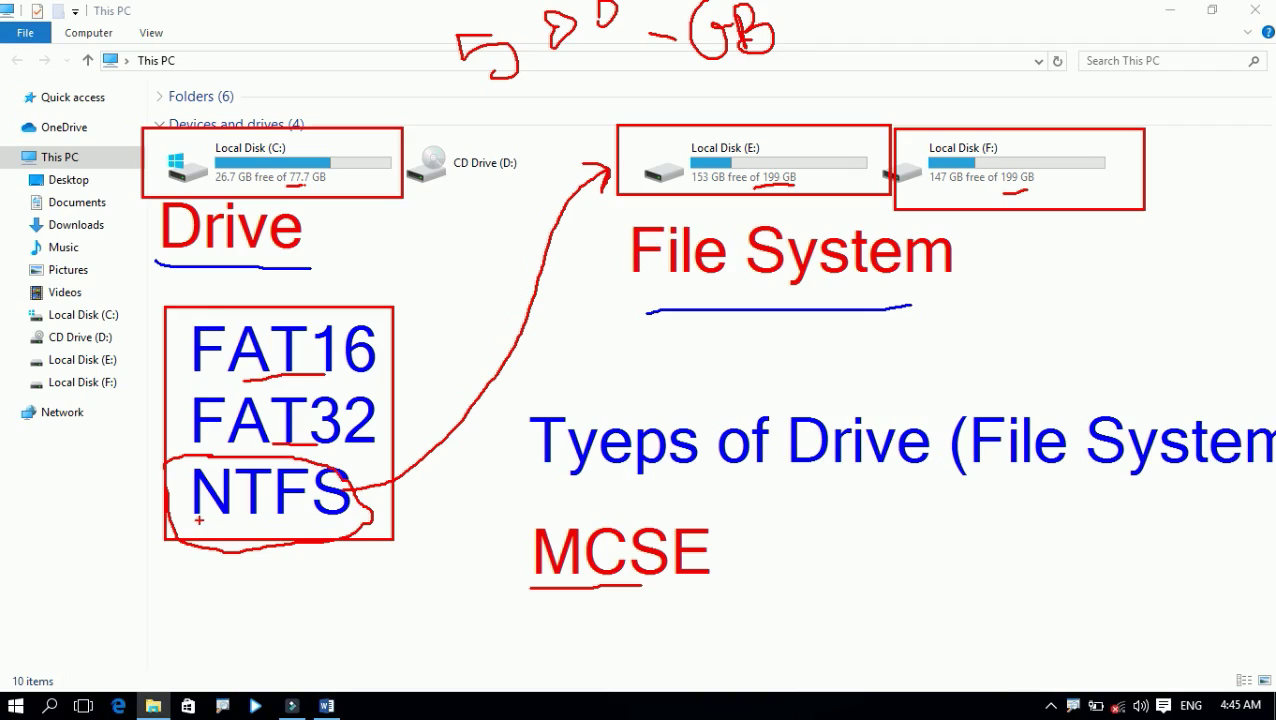
left_click_drag(199, 519, 338, 525)
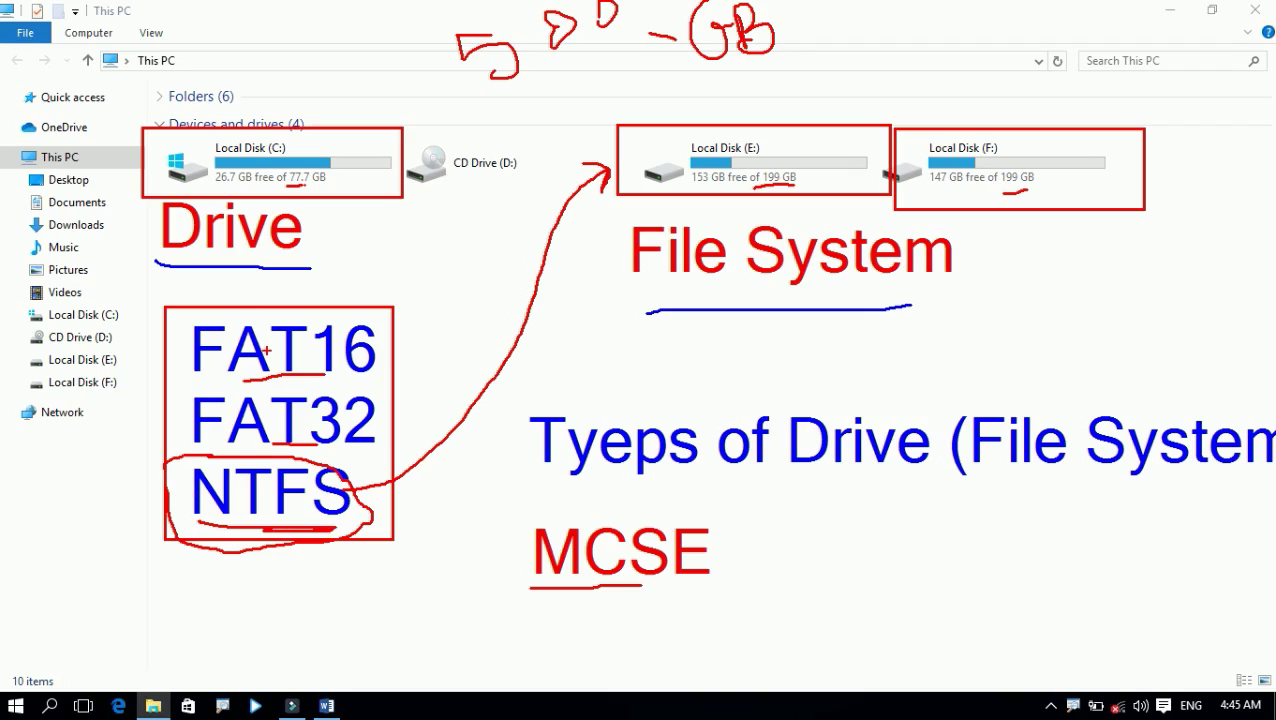
mouse_move(566, 503)
left_mouse_down()
mouse_move(494, 588)
mouse_move(801, 538)
mouse_move(550, 497)
left_mouse_up()
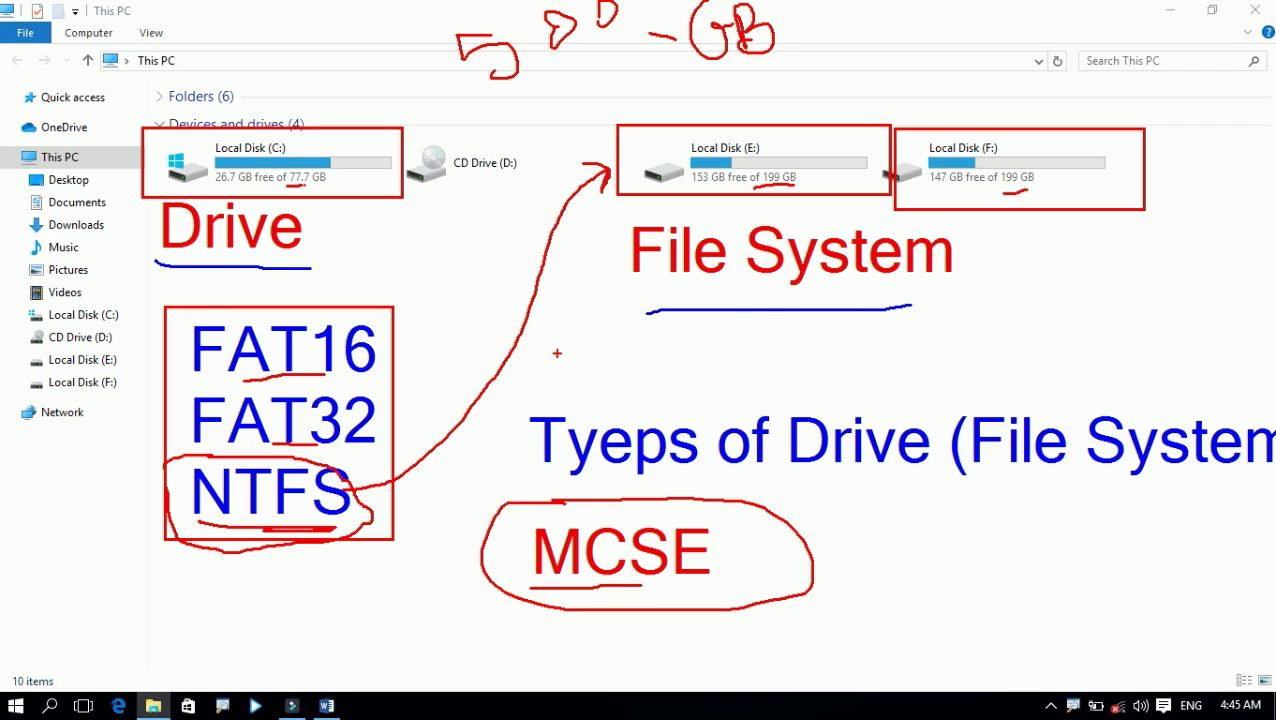
Cross out the FAT16, FAT32 and NTFS list with two diagonal red strokes.
left_click_drag(353, 329, 218, 500)
mouse_move(203, 362)
left_mouse_down()
mouse_move(255, 420)
mouse_move(350, 486)
left_mouse_up()
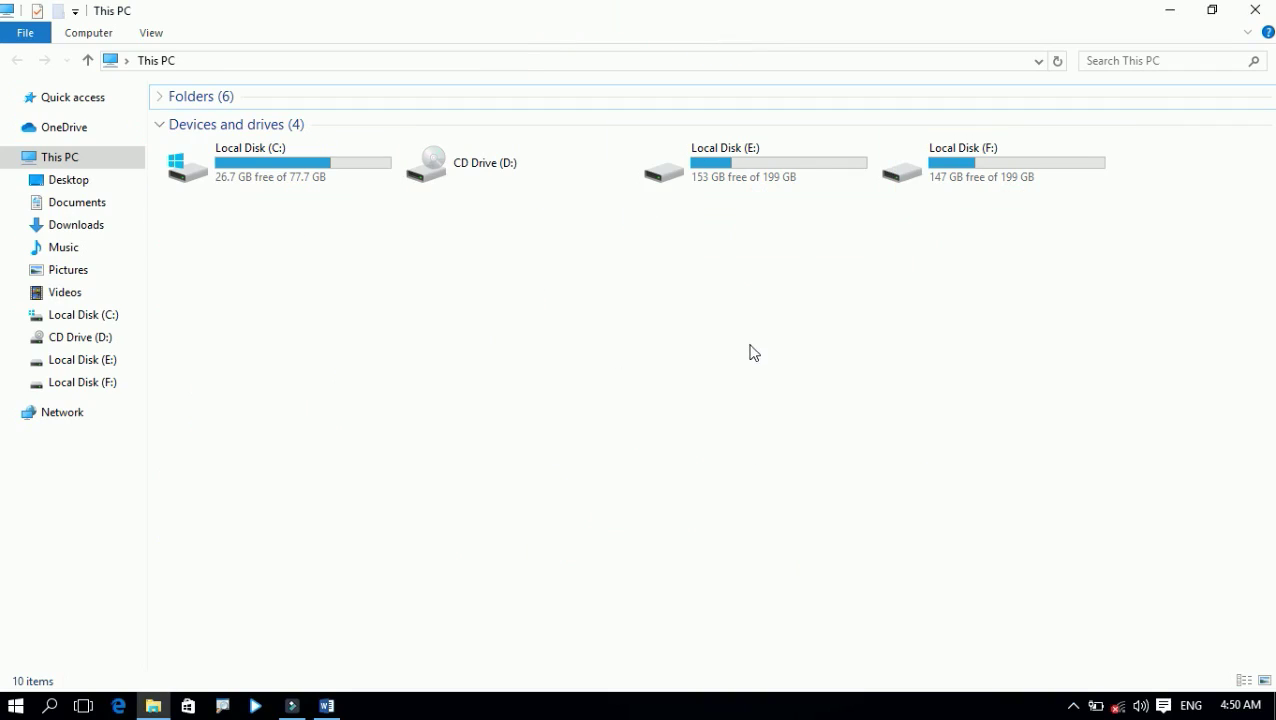
Open the properties of Local Disk (E:), box its file system line in red and draw a red line out from the box.
right_click(715, 170)
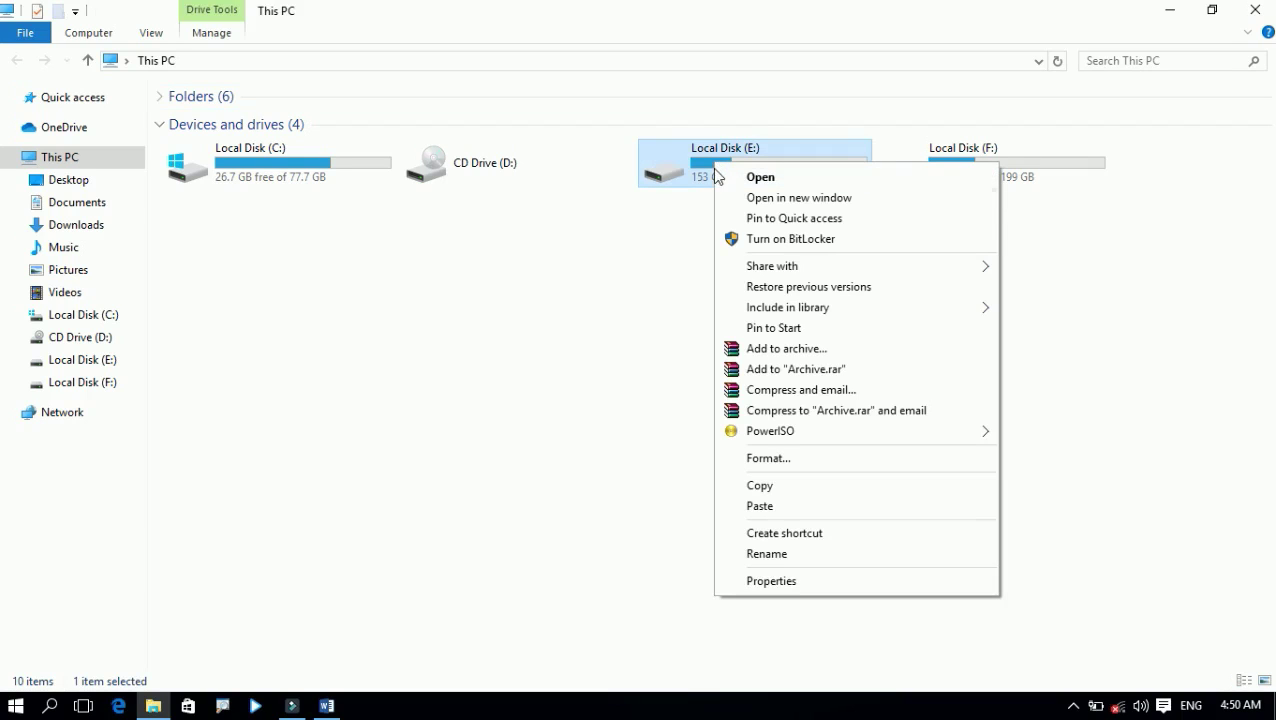
left_click(764, 582)
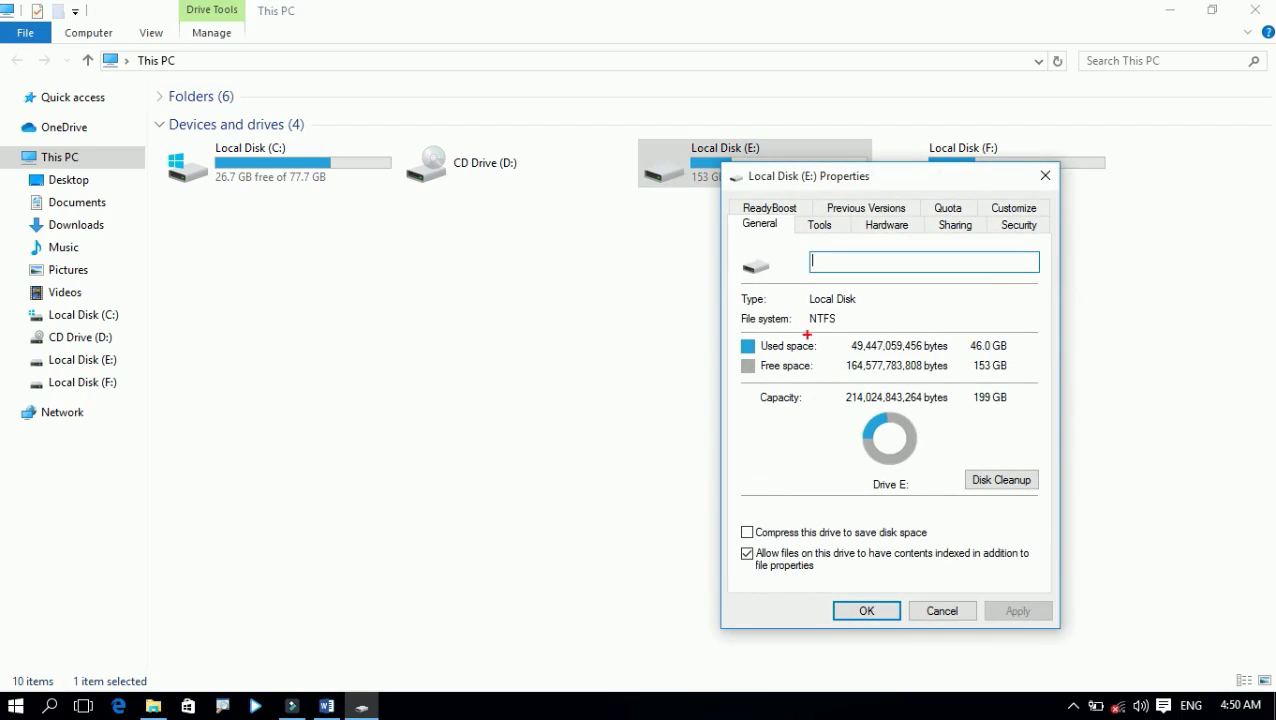
left_click_drag(734, 308, 851, 329)
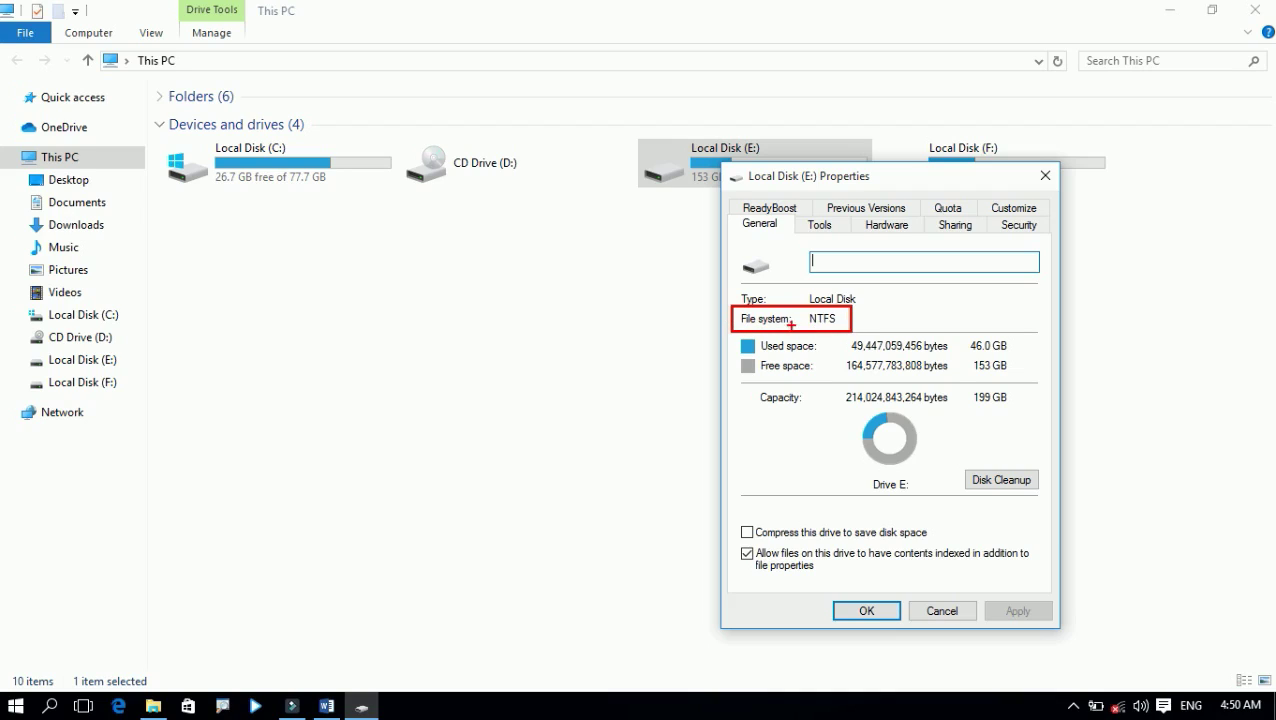
mouse_move(706, 322)
left_mouse_down()
mouse_move(642, 332)
mouse_move(740, 324)
left_mouse_up()
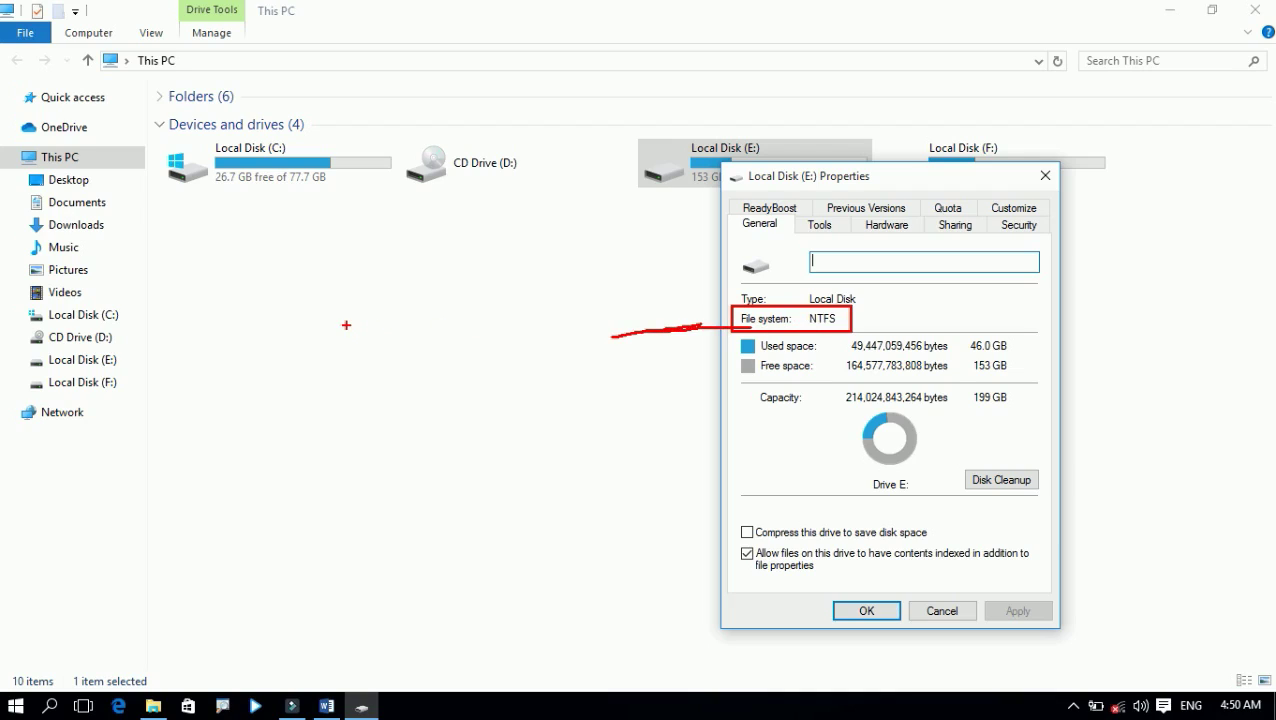
Write "IT", "File System" and, after a blank line, "Drive" as red text beside the properties dialog.
type("IT")
key("Return")
type("File System")
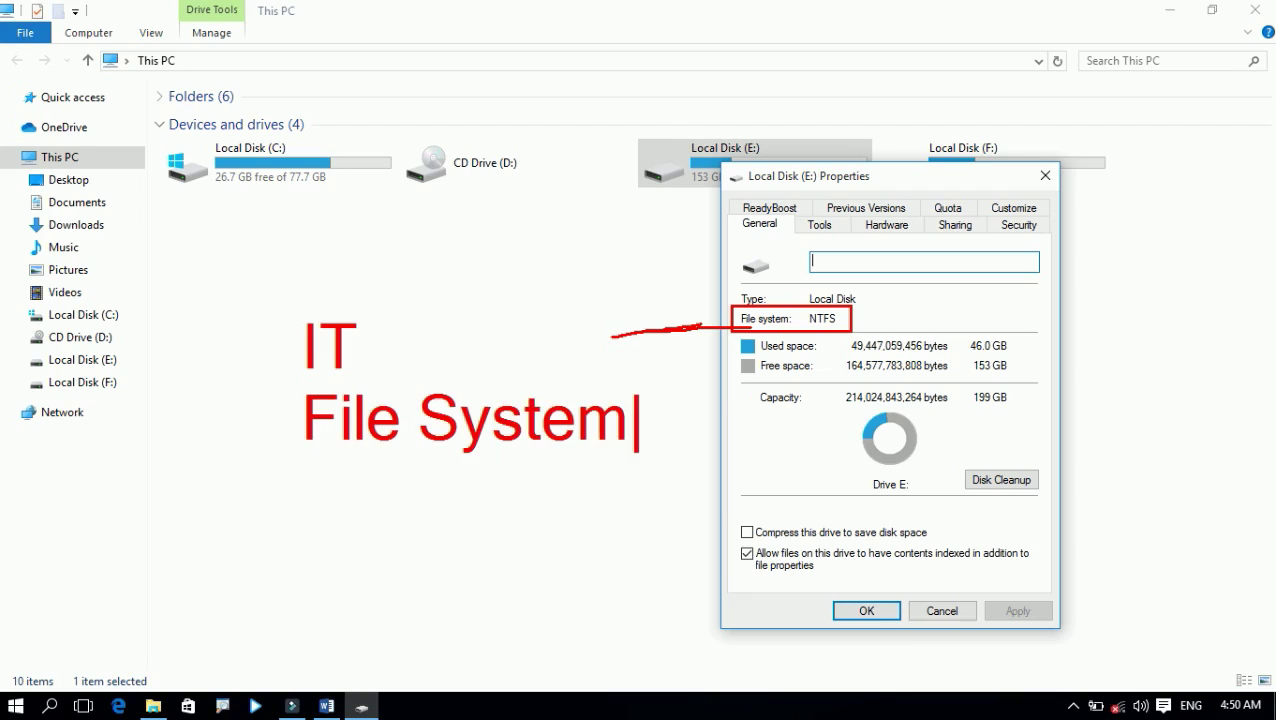
key("Return")
key("Return")
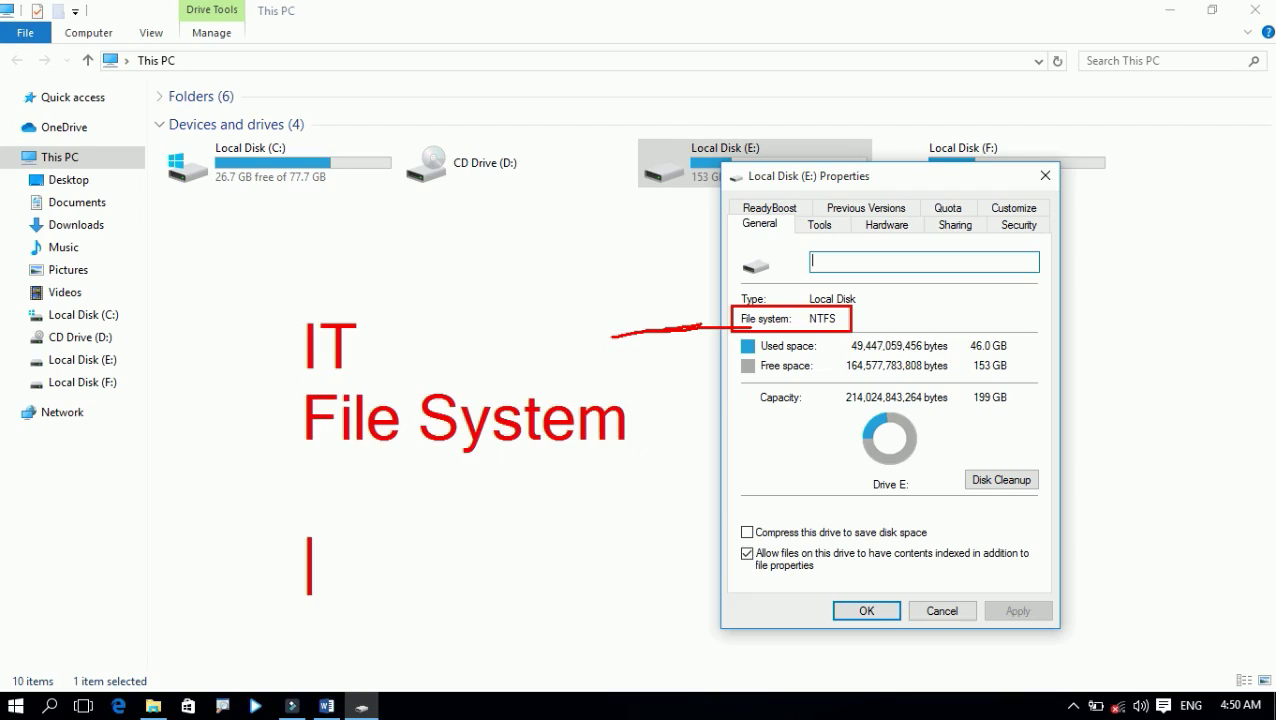
type("Drive")
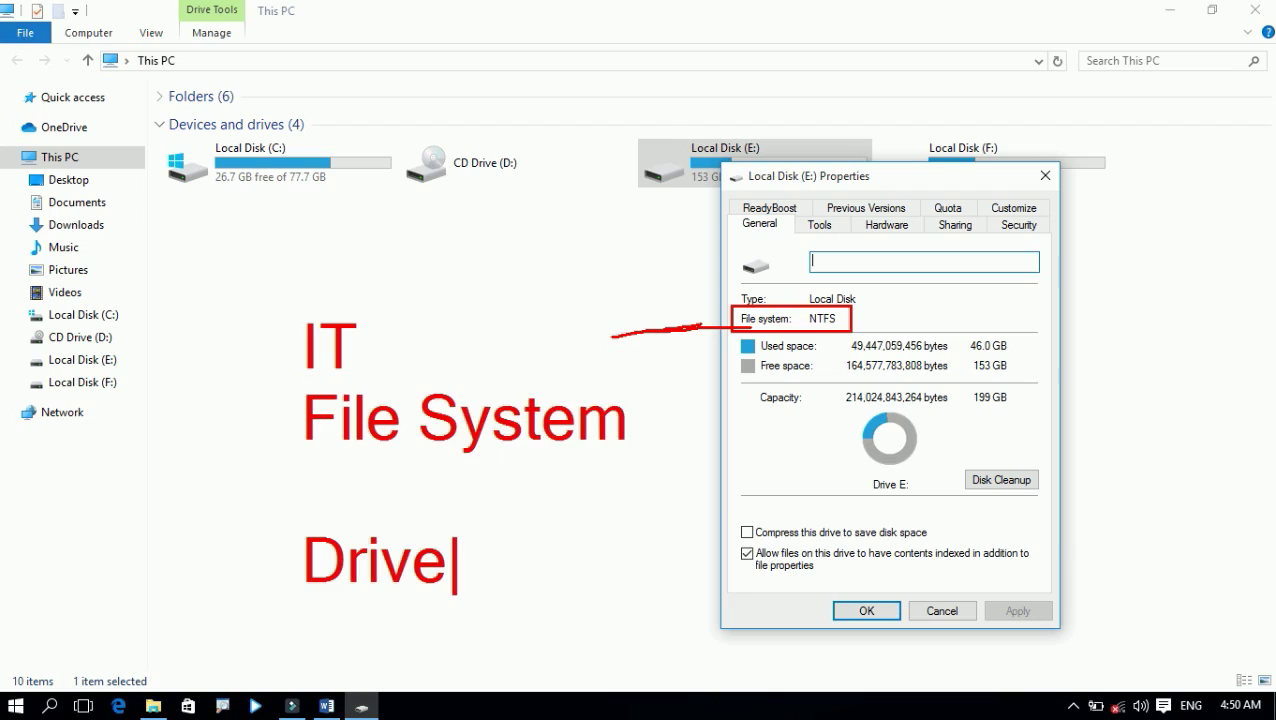
key("Escape")
Circle "File System" in blue and draw a blue freehand arrow from the E: drive to the boxed file system line.
key("b")
mouse_move(280, 463)
left_mouse_down()
mouse_move(664, 452)
mouse_move(630, 402)
mouse_move(358, 380)
mouse_move(272, 396)
mouse_move(278, 464)
left_mouse_up()
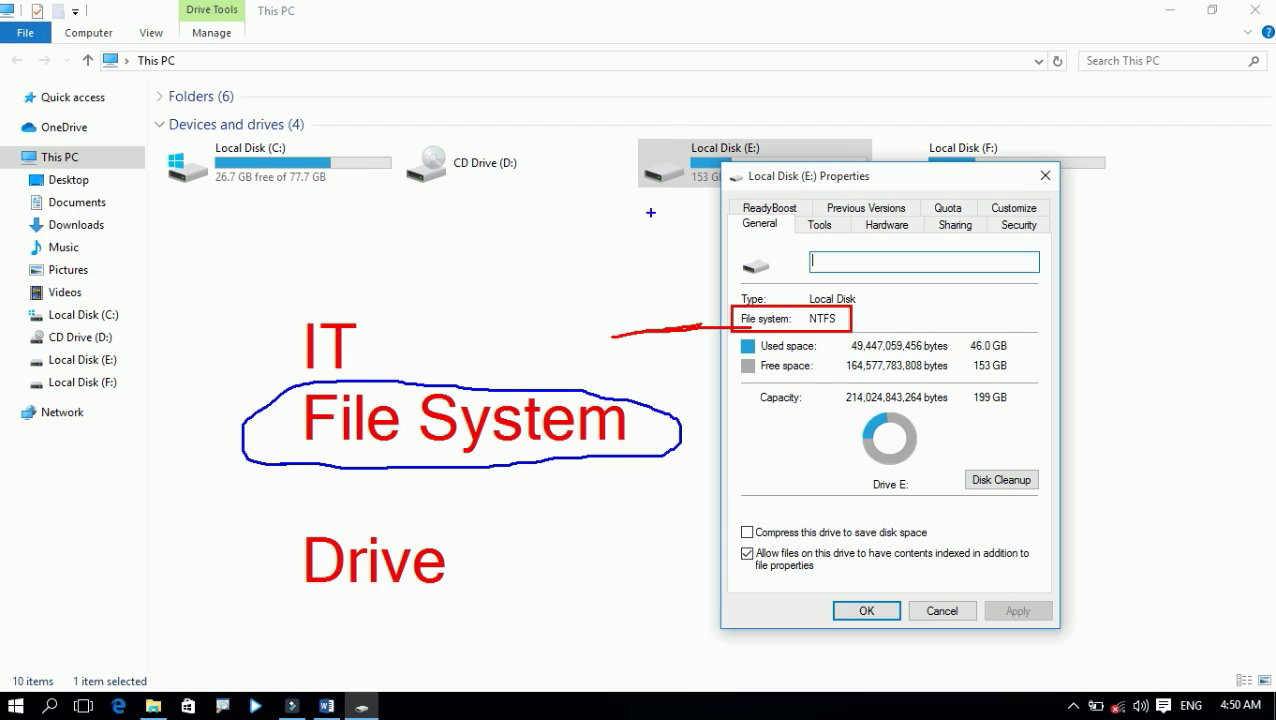
mouse_move(681, 193)
left_mouse_down()
mouse_move(636, 252)
mouse_move(736, 322)
left_mouse_up()
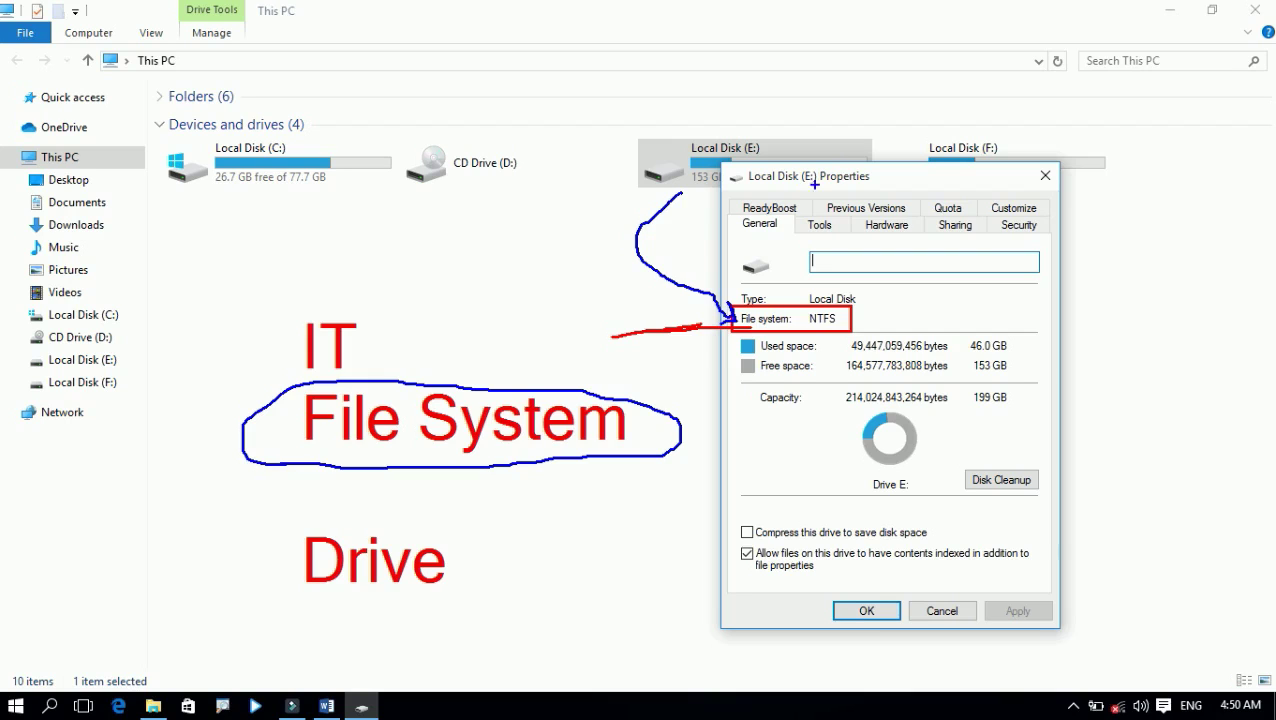
Clear the annotations, close the E: drive's properties and draw a blue box around the C: drive.
key("Escape")
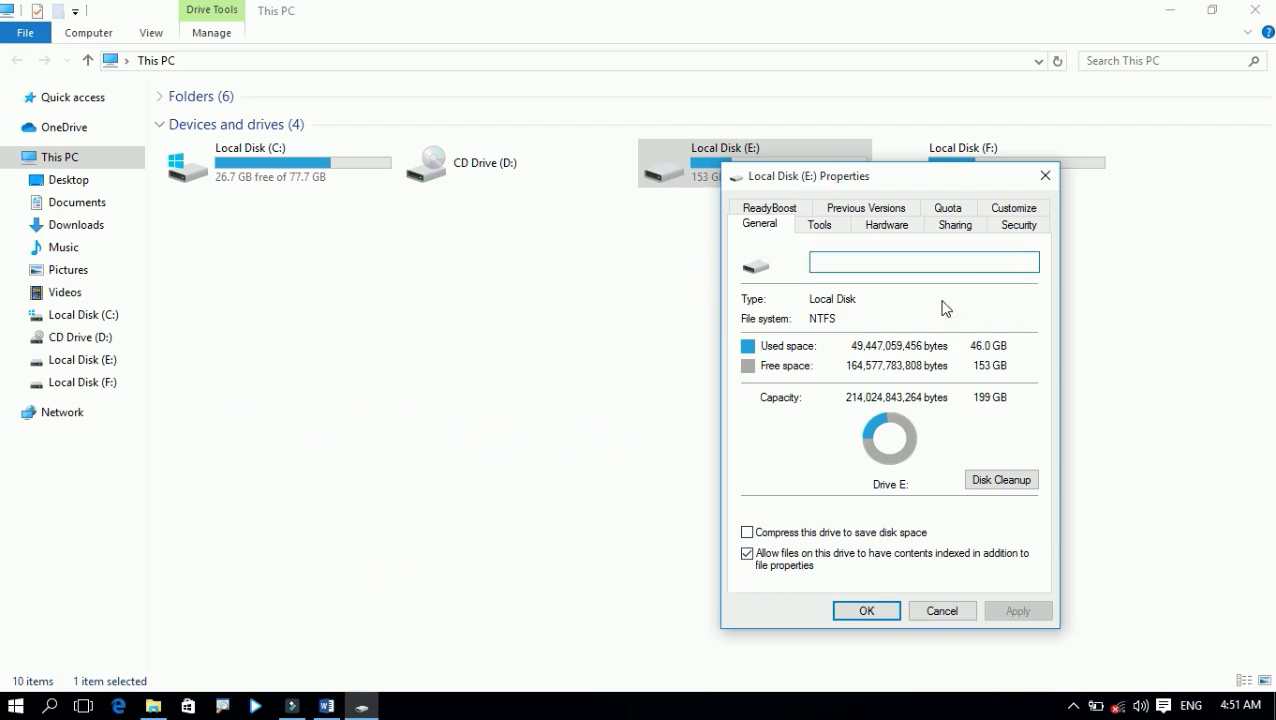
left_click(1045, 176)
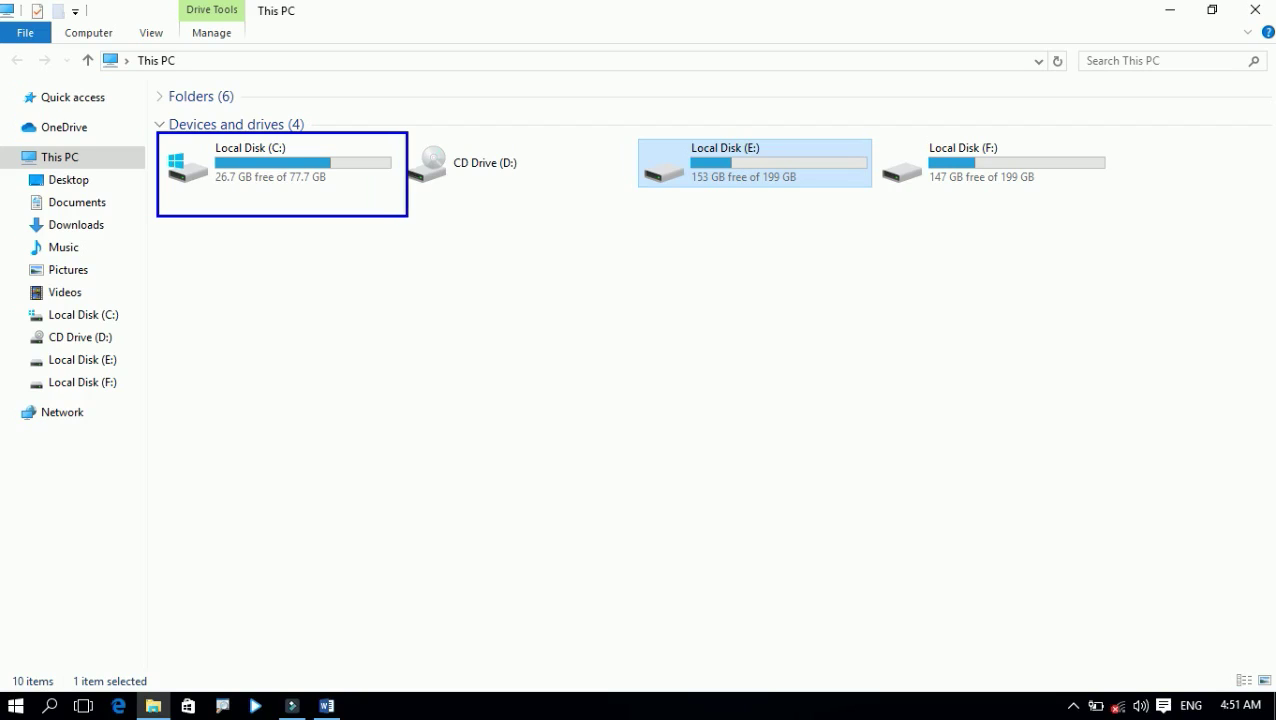
Cross out the E: and F: drives in red, and mark C: with an underline and a circle around its Windows logo.
left_click_drag(763, 116, 672, 218)
left_click_drag(682, 117, 765, 217)
left_click_drag(1083, 120, 986, 178)
left_click_drag(1014, 91, 1074, 190)
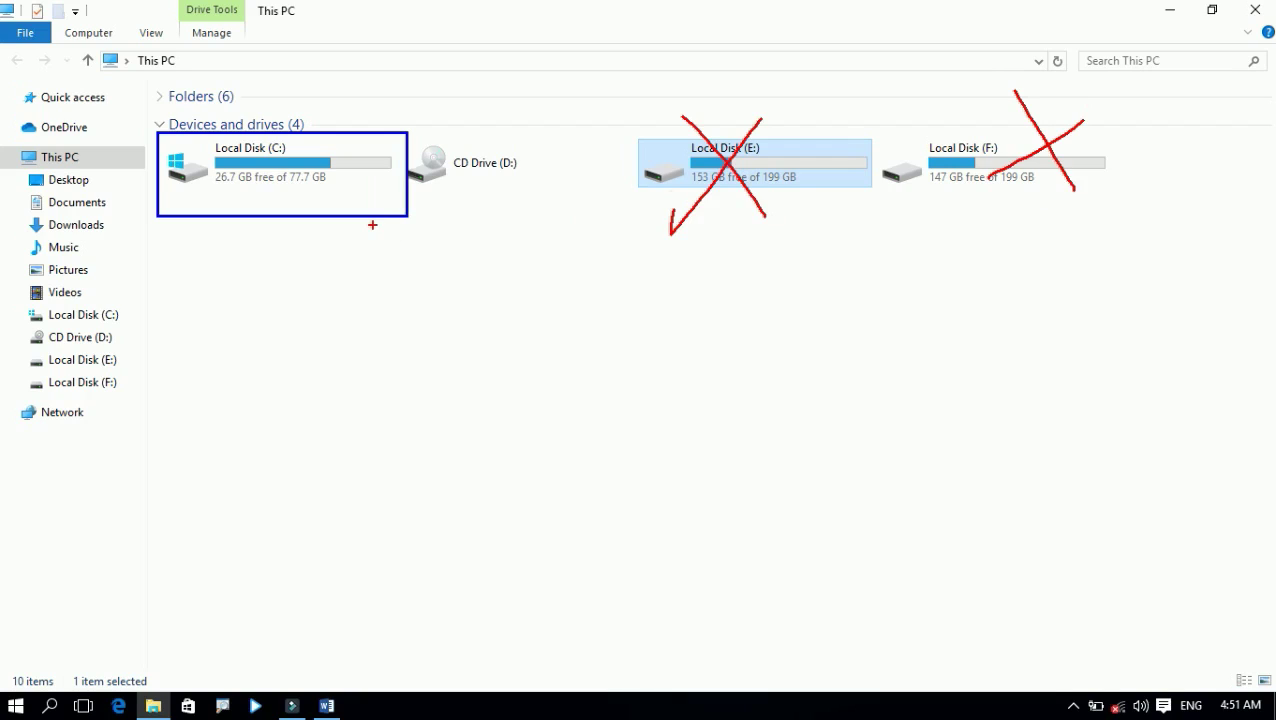
left_click_drag(229, 194, 294, 194)
mouse_move(178, 142)
left_mouse_down()
mouse_move(194, 162)
mouse_move(176, 143)
left_mouse_up()
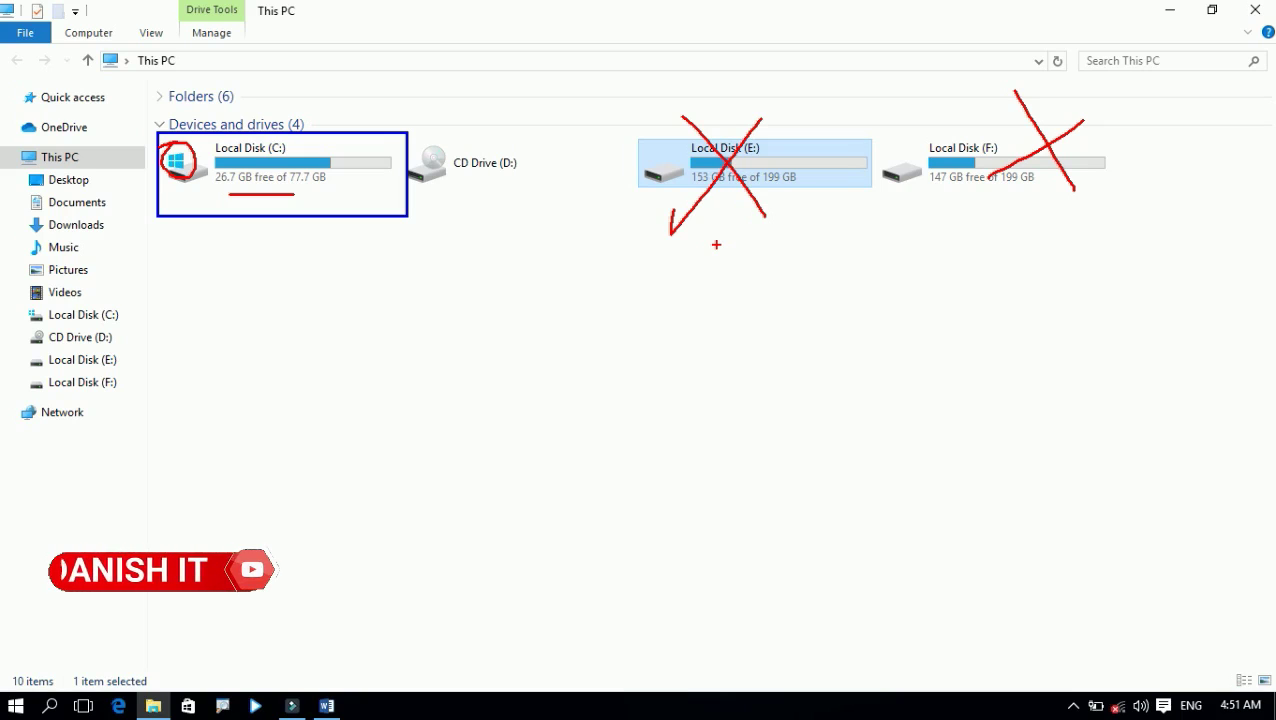
Scribble red strokes over the E:, F: and C: drives and put a red tick on C:.
mouse_move(760, 160)
left_mouse_down()
mouse_move(870, 80)
mouse_move(670, 230)
left_mouse_up()
mouse_move(1008, 133)
left_mouse_down()
mouse_move(930, 208)
mouse_move(1010, 160)
left_mouse_up()
mouse_move(320, 150)
left_mouse_down()
mouse_move(336, 132)
mouse_move(262, 192)
left_mouse_up()
mouse_move(222, 118)
left_mouse_down()
mouse_move(234, 162)
mouse_move(340, 93)
left_mouse_up()
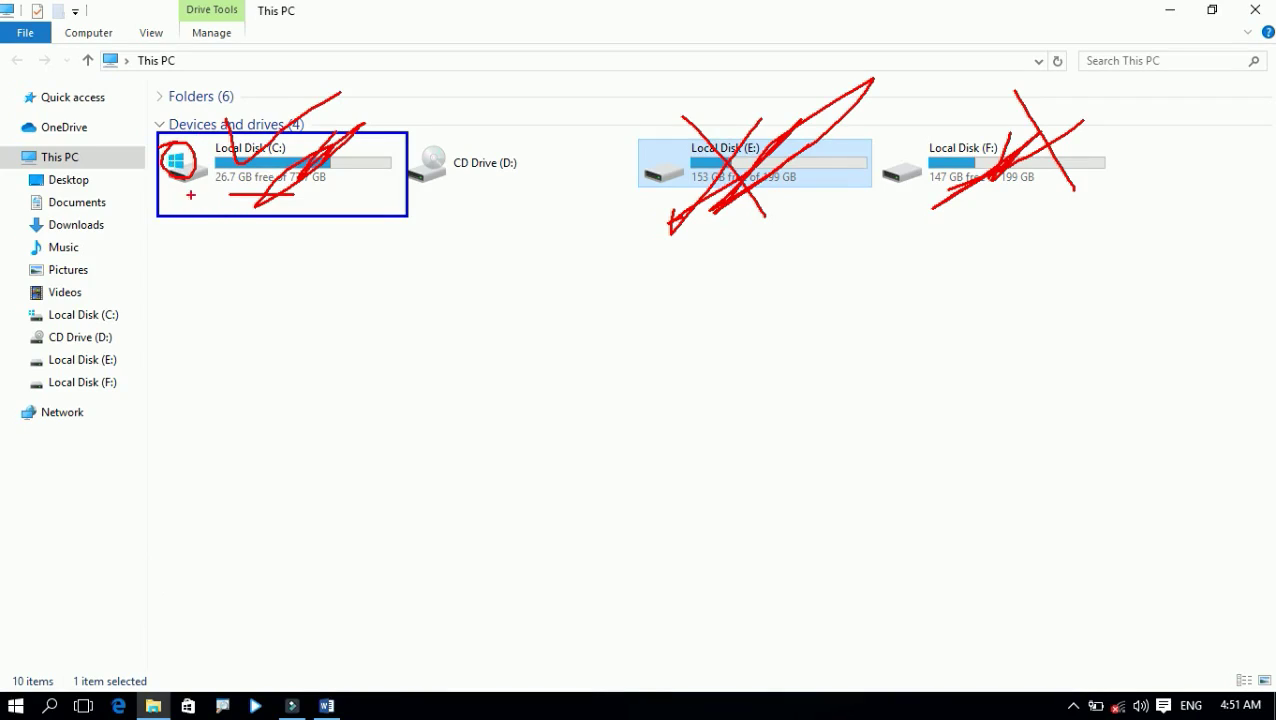
Draw a red line down from the C: drive's Windows logo and write "Format" in red below the drive.
left_click_drag(171, 176, 162, 289)
type("t")
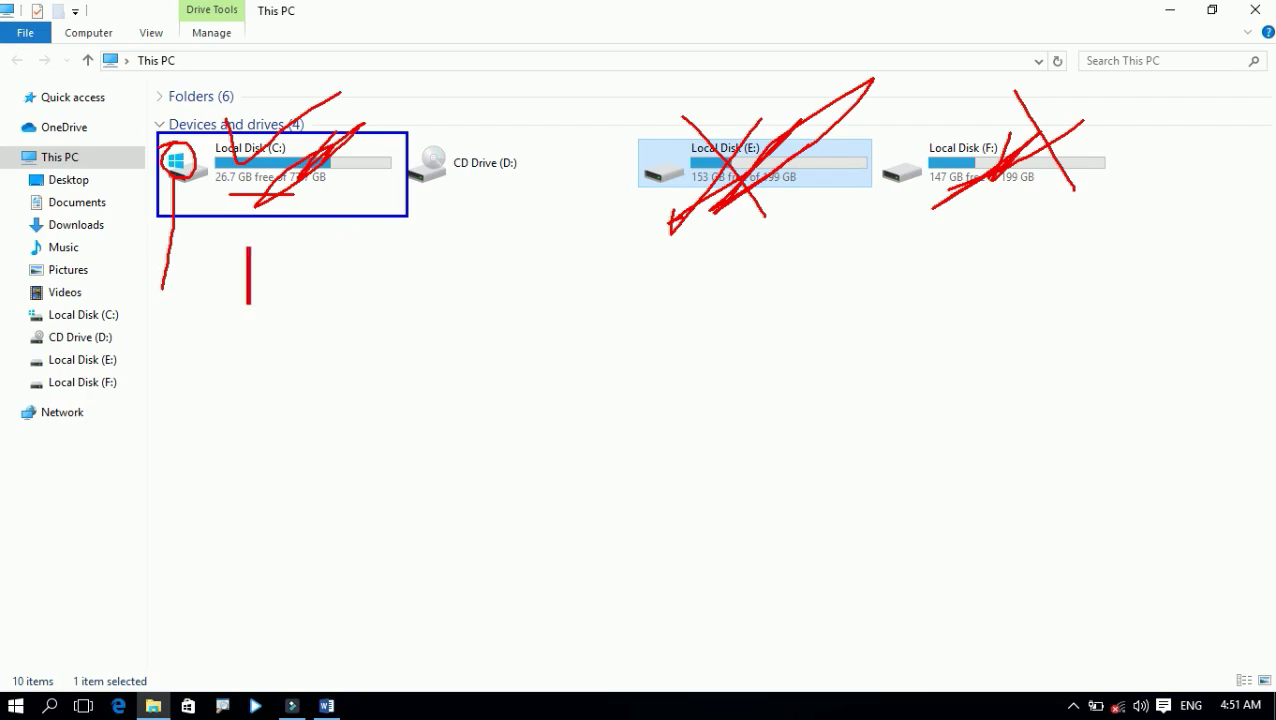
type("Format")
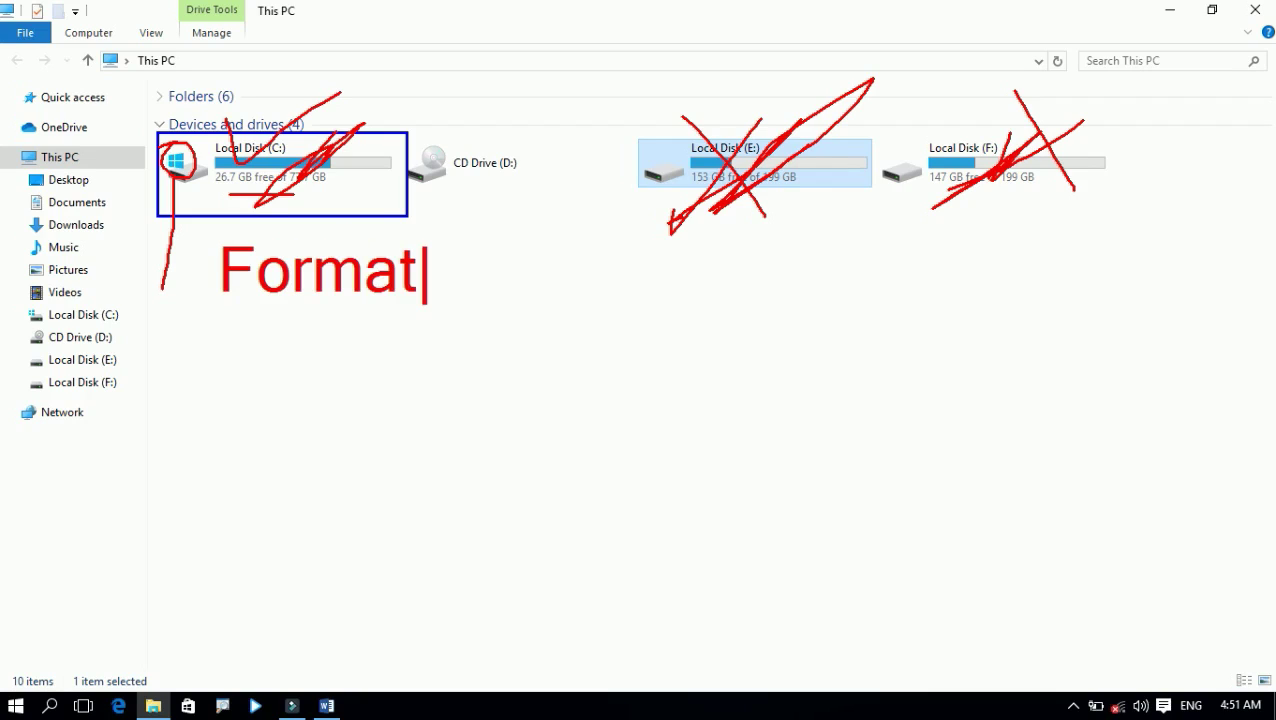
key("Escape")
Tick the E: and F: drives in red, and mark "Format" with an underline and an arrow down from C:.
mouse_move(709, 262)
left_mouse_down()
mouse_move(712, 272)
mouse_move(790, 207)
left_mouse_up()
mouse_move(962, 230)
left_mouse_down()
mouse_move(975, 262)
mouse_move(1130, 167)
left_mouse_up()
left_click_drag(216, 313, 437, 312)
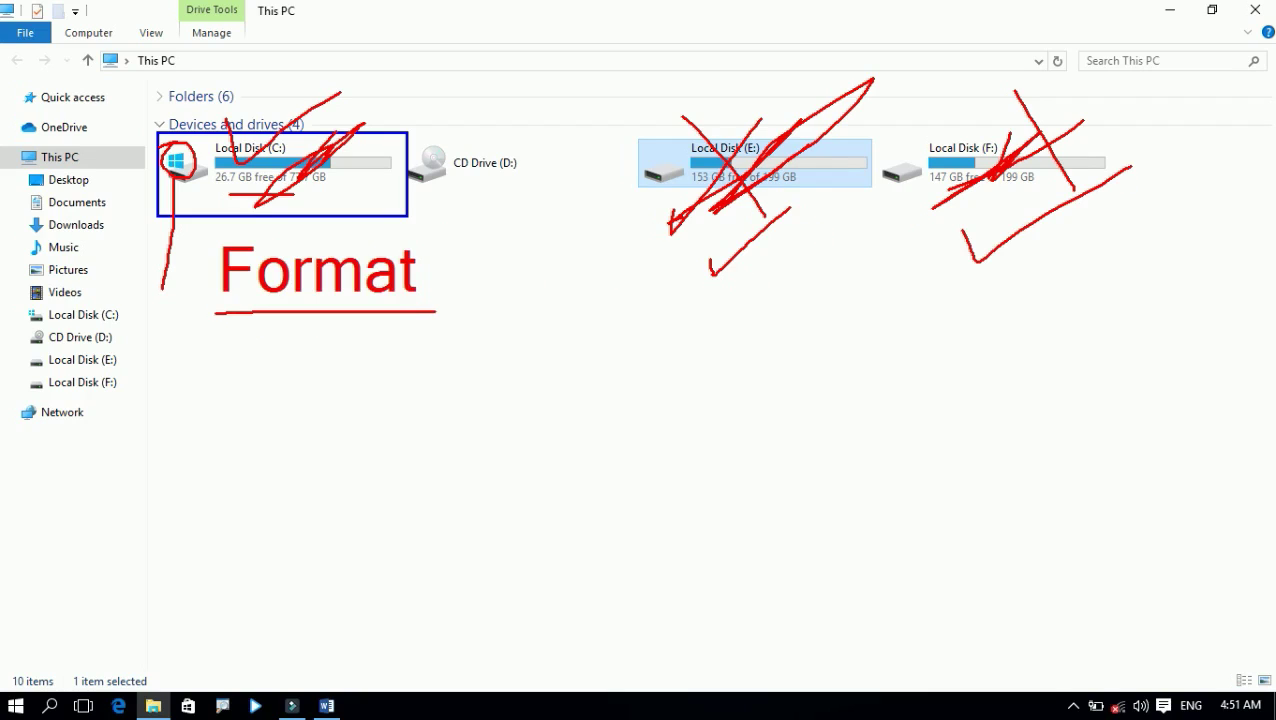
mouse_move(386, 170)
left_mouse_down()
mouse_move(430, 190)
mouse_move(392, 212)
left_mouse_up()
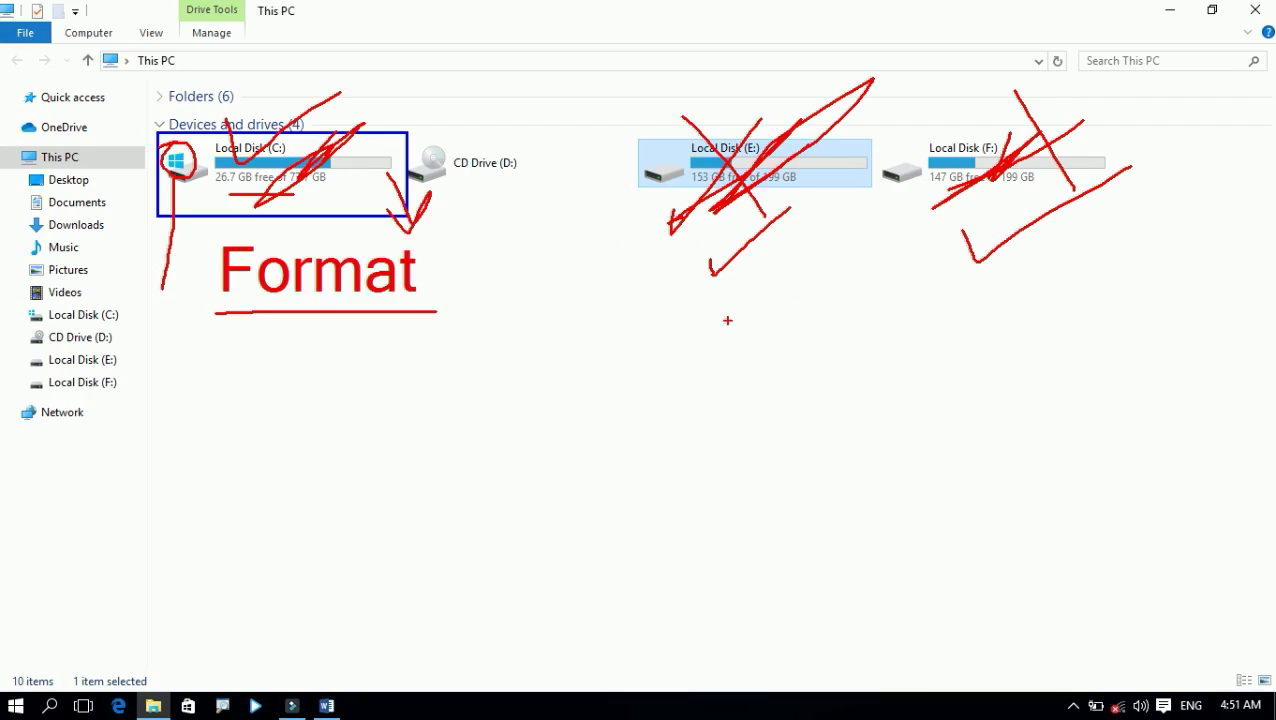
Write "How to create a new file system" in red below "Format".
type("t")
type("Hiw")
key("BackSpace")
key("BackSpace")
type("ow to c")
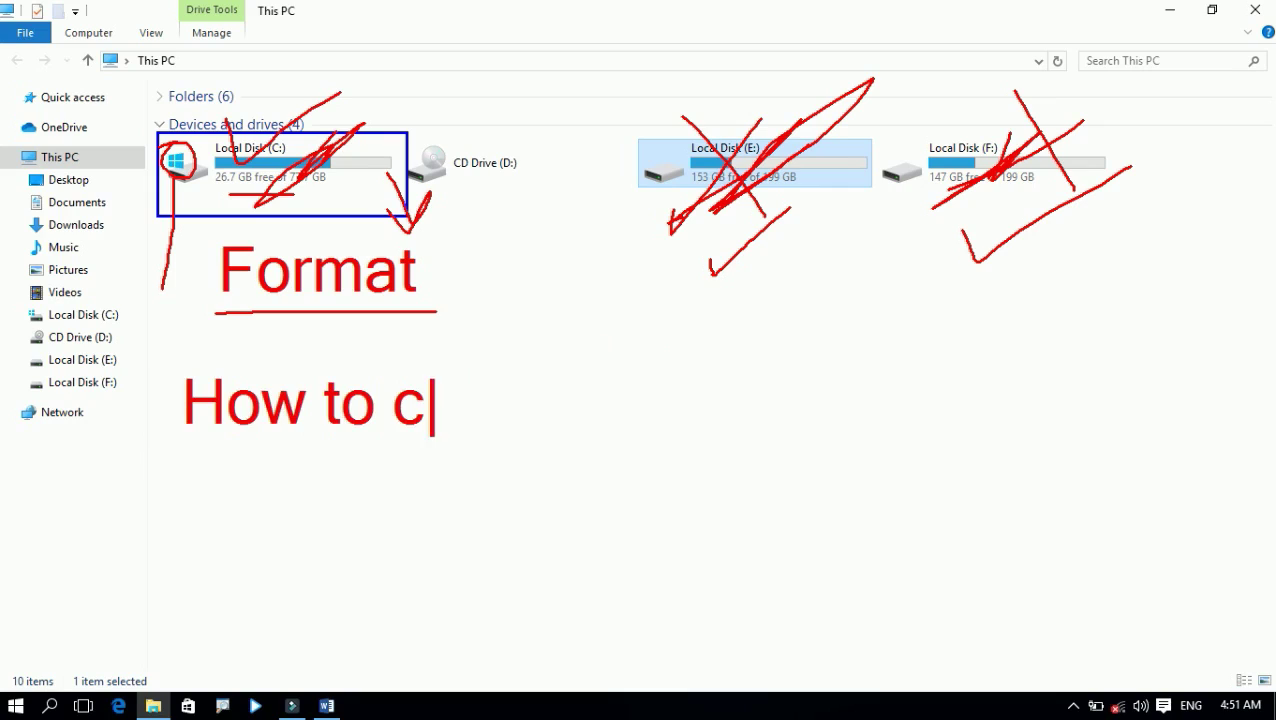
type("reate a new fi")
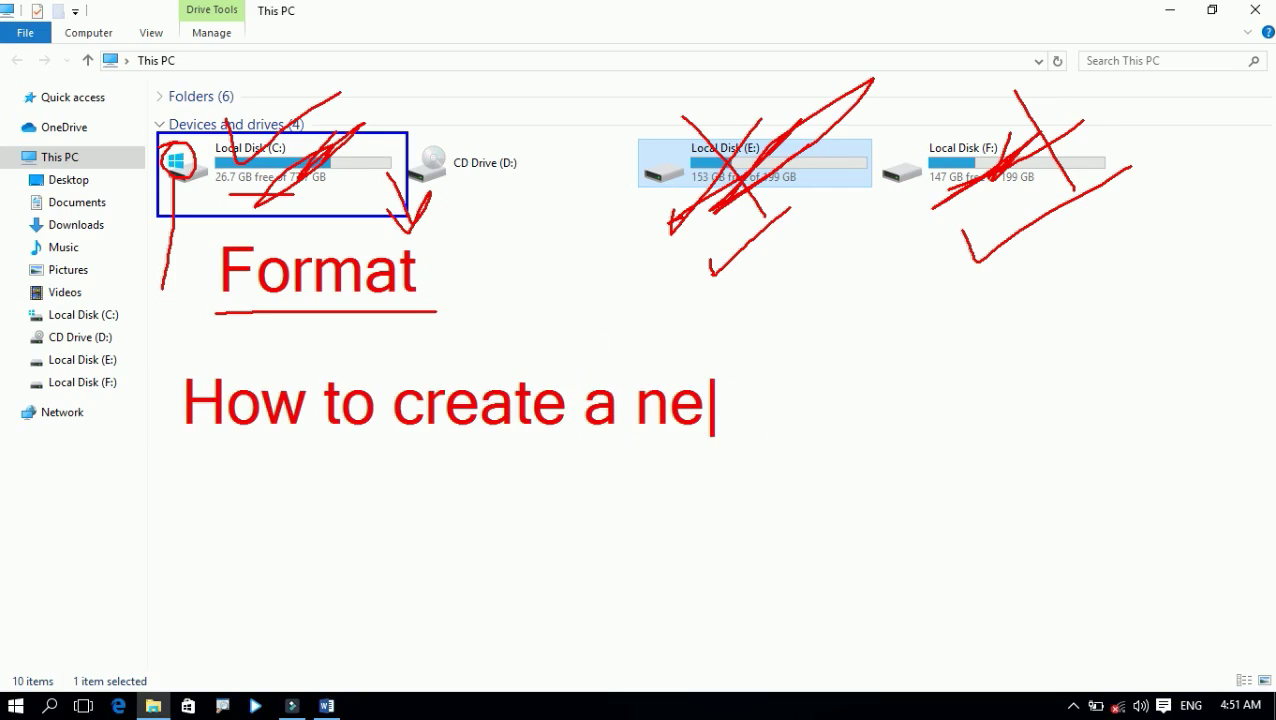
type("le system")
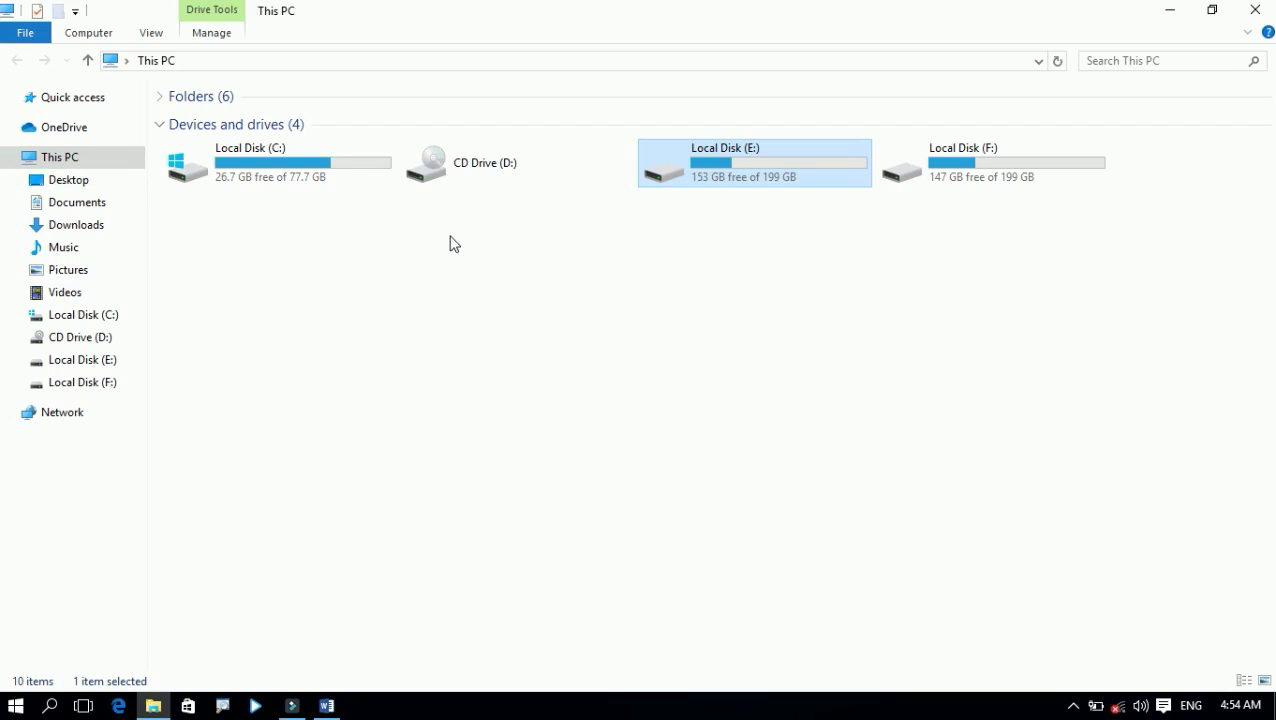
Magnify the E: drive and underline its total size and its free space in red.
key("ctrl+2")
key("super+plus")
key("super+plus")
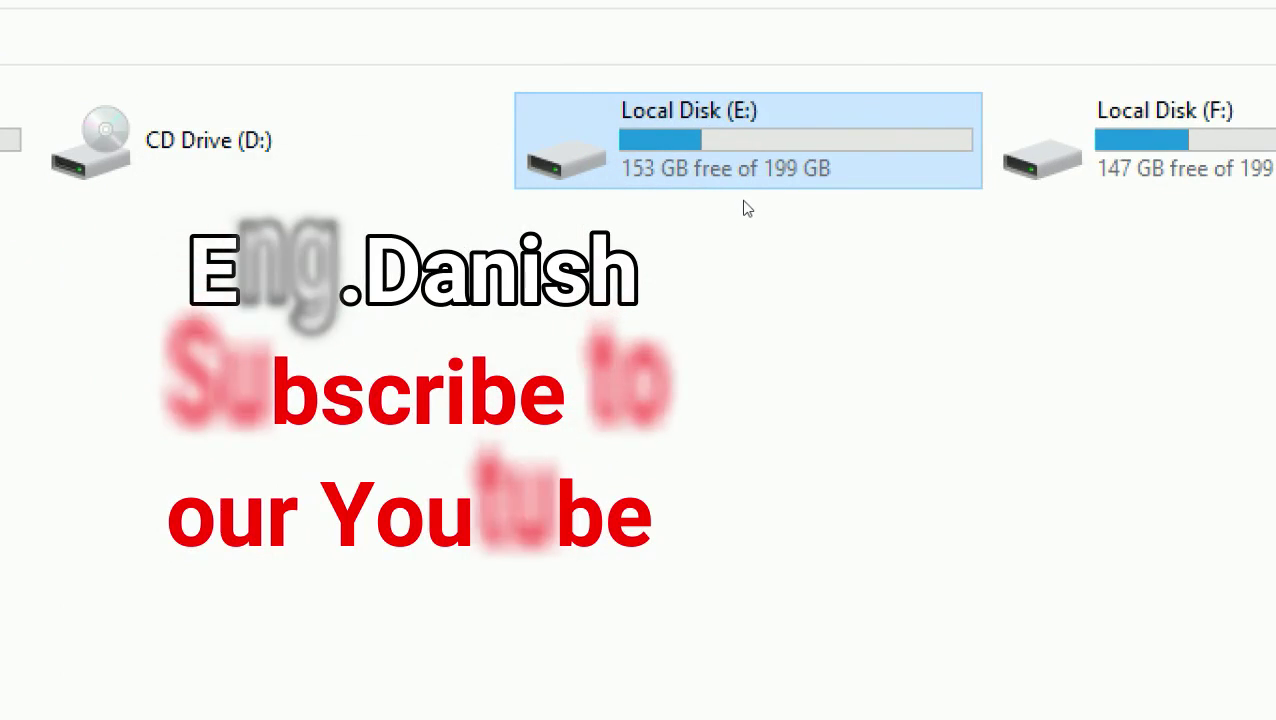
key("super+plus")
key("super+plus")
left_click_drag(763, 182, 903, 182)
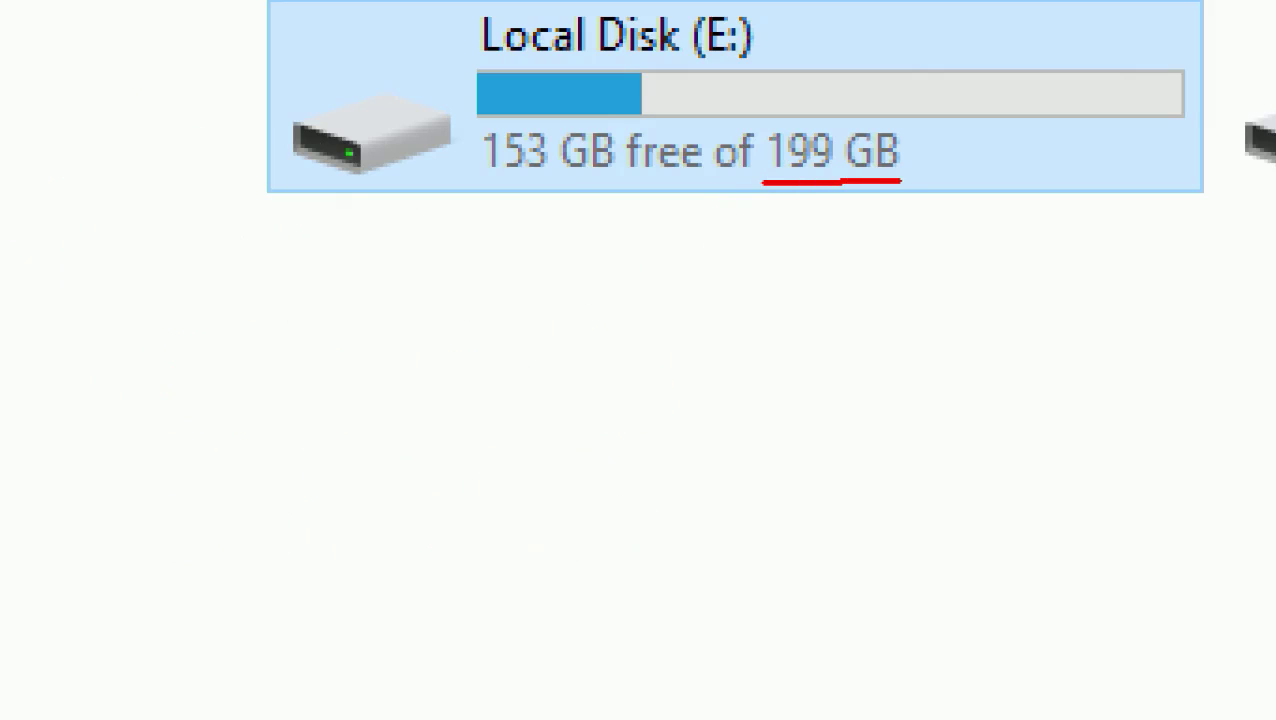
left_click_drag(498, 183, 598, 183)
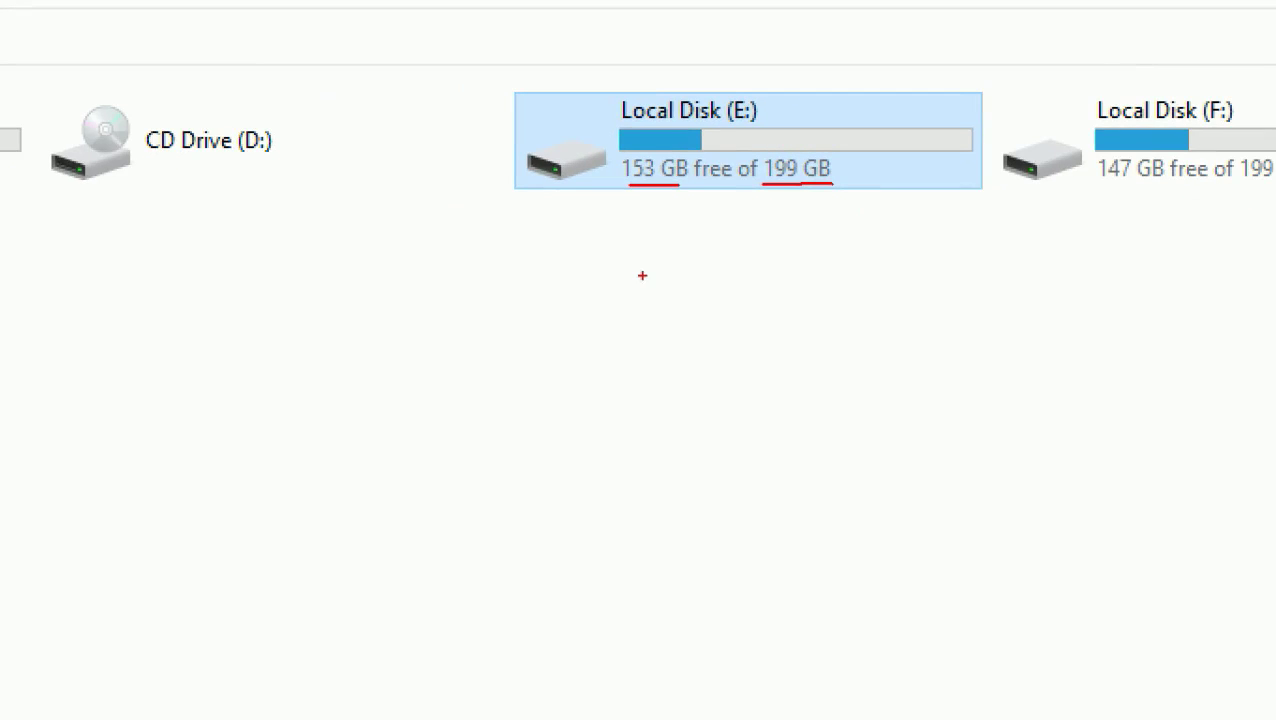
Handwrite a red 2 with an equals sign and a division sign below the magnified E: drive.
mouse_move(647, 285)
left_mouse_down()
mouse_move(672, 250)
mouse_move(700, 338)
mouse_move(724, 326)
left_mouse_up()
mouse_move(796, 292)
left_mouse_down()
mouse_move(740, 298)
mouse_move(798, 312)
mouse_move(752, 316)
left_mouse_up()
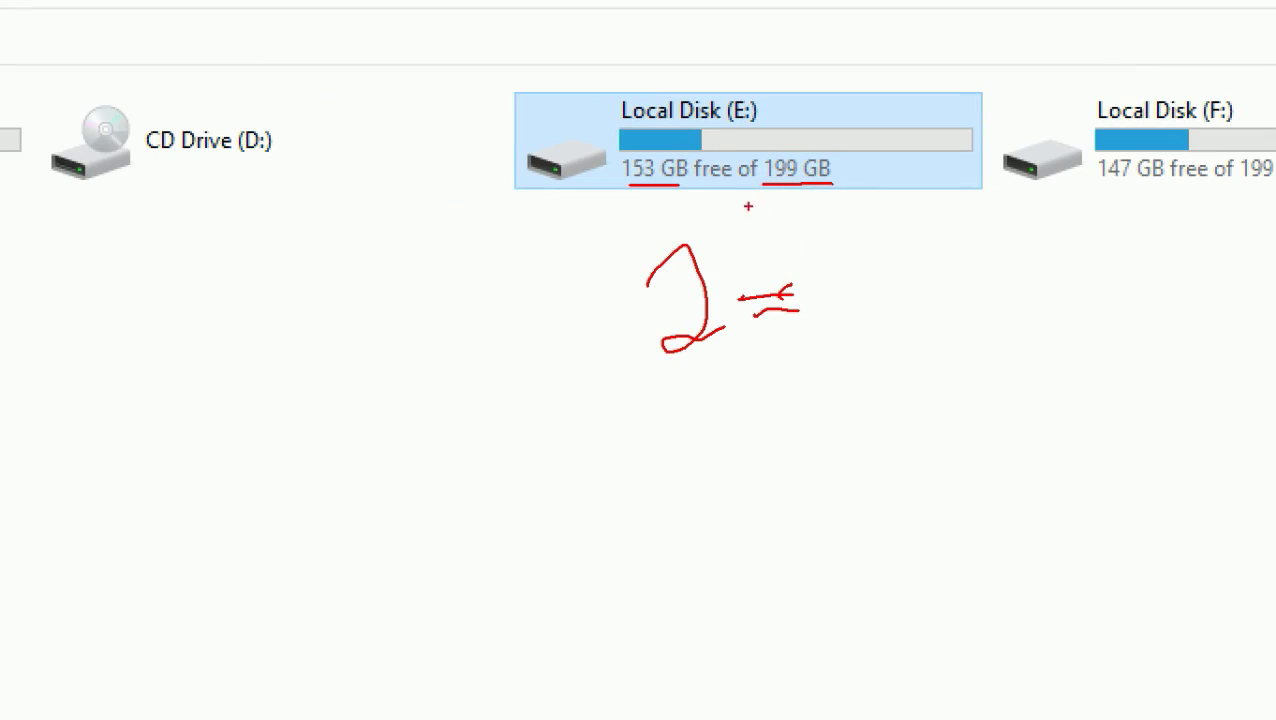
left_click_drag(977, 274, 895, 279)
left_click(934, 259)
left_click(939, 299)
Circle the used portion of the E: drive's bar in red and draw freehand red strokes below the CD drive.
mouse_move(706, 129)
left_mouse_down()
mouse_move(715, 161)
mouse_move(624, 160)
mouse_move(622, 129)
left_mouse_up()
left_click_drag(688, 124, 722, 139)
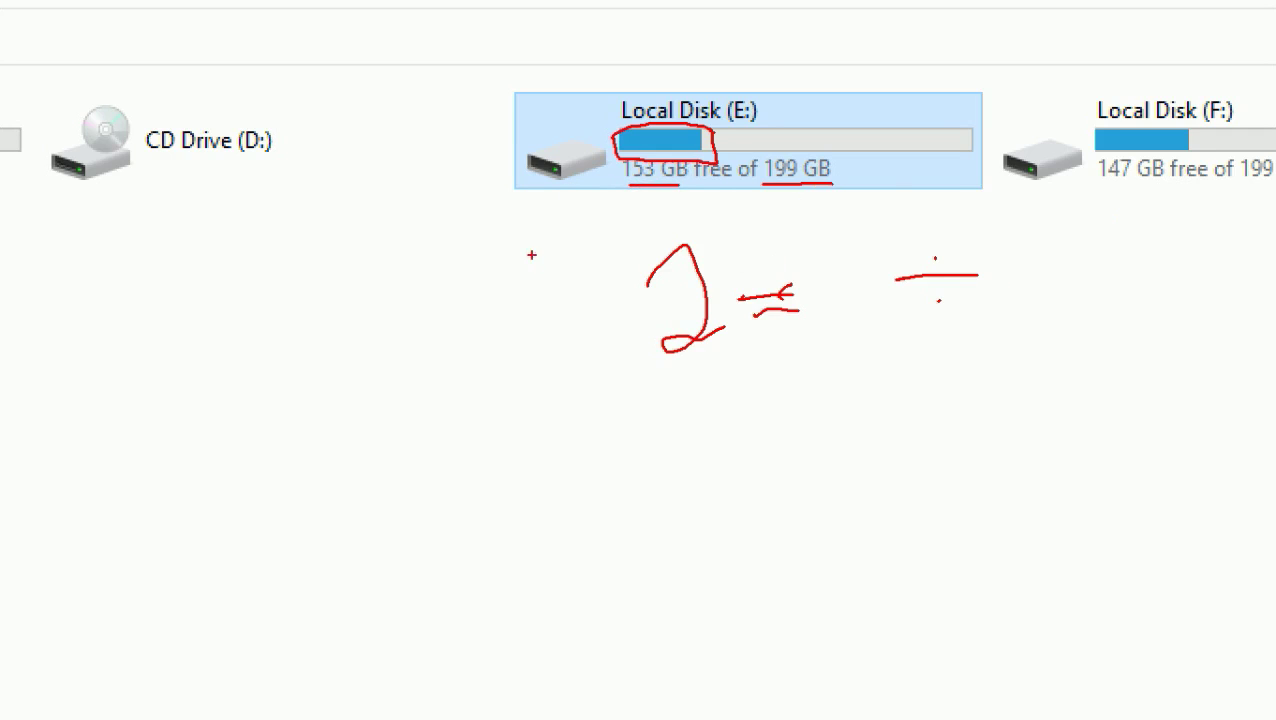
mouse_move(530, 255)
left_mouse_down()
mouse_move(196, 338)
mouse_move(442, 336)
mouse_move(586, 367)
mouse_move(540, 243)
mouse_move(472, 266)
left_mouse_up()
mouse_move(350, 207)
left_mouse_down()
mouse_move(302, 213)
mouse_move(310, 262)
left_mouse_up()
left_click_drag(310, 233, 292, 239)
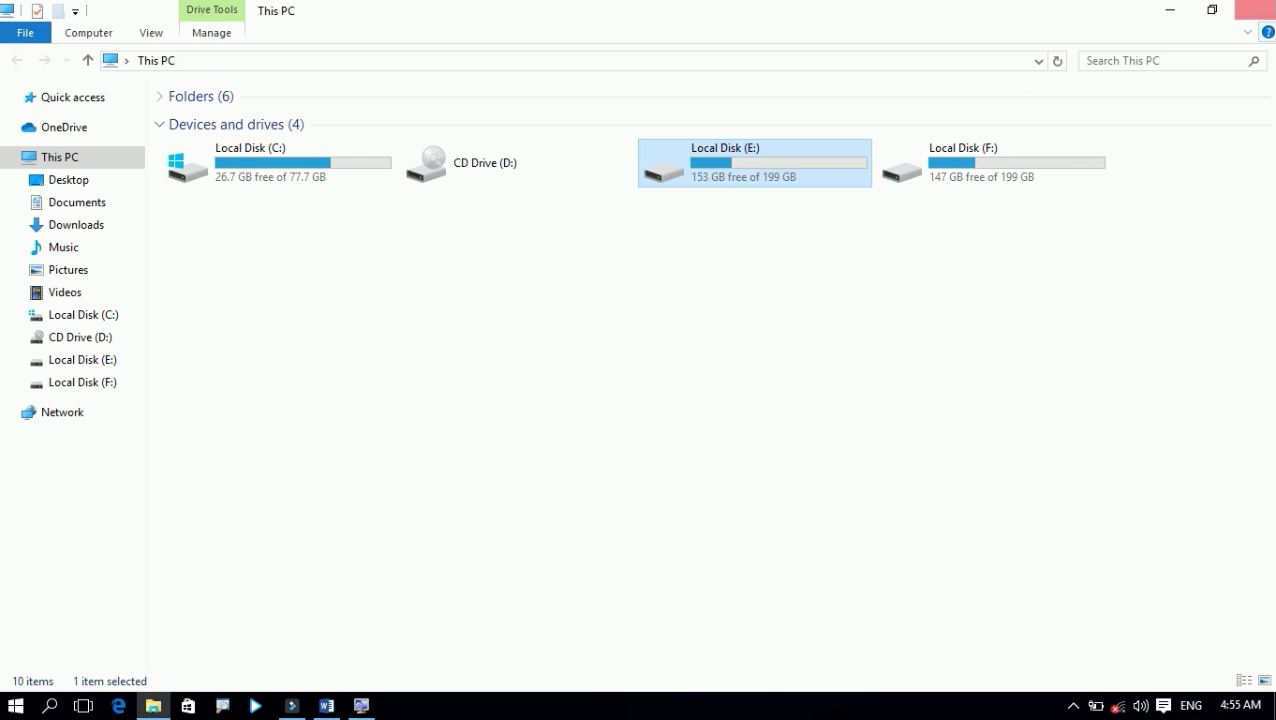
Close the This PC window, reopen it from the desktop to show the drives, and close it again.
left_click(1254, 10)
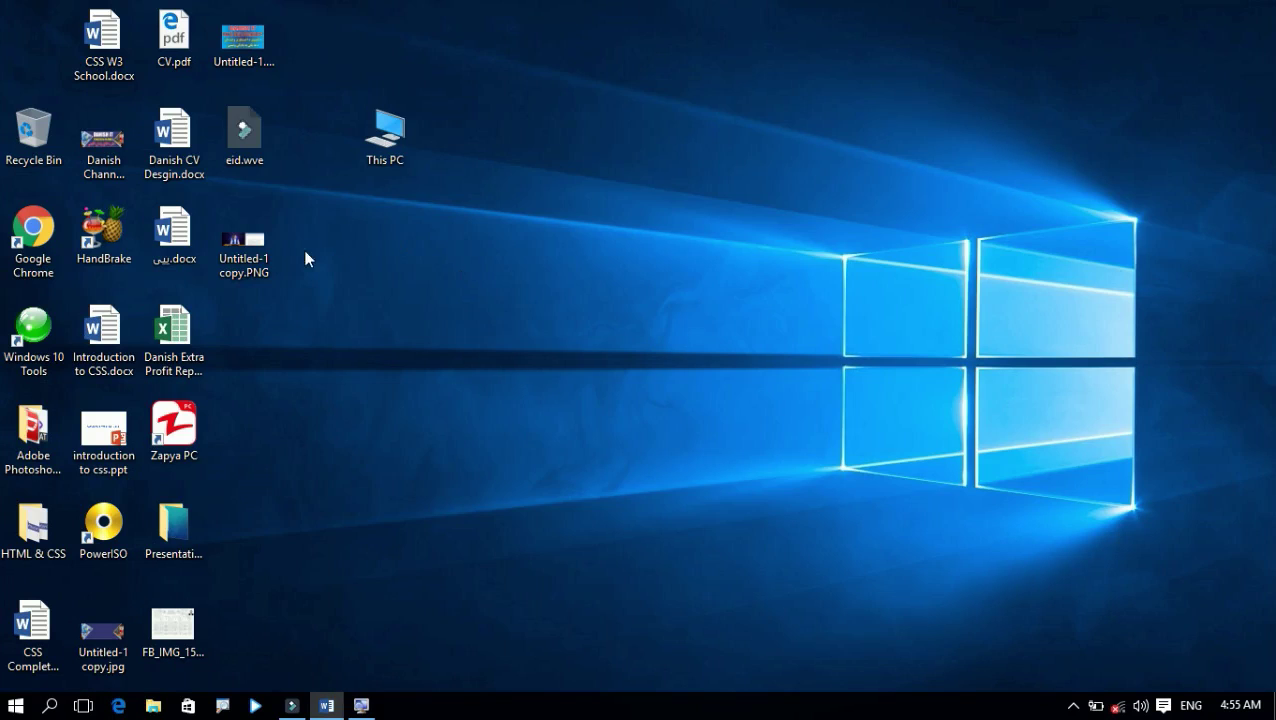
double_click(403, 133)
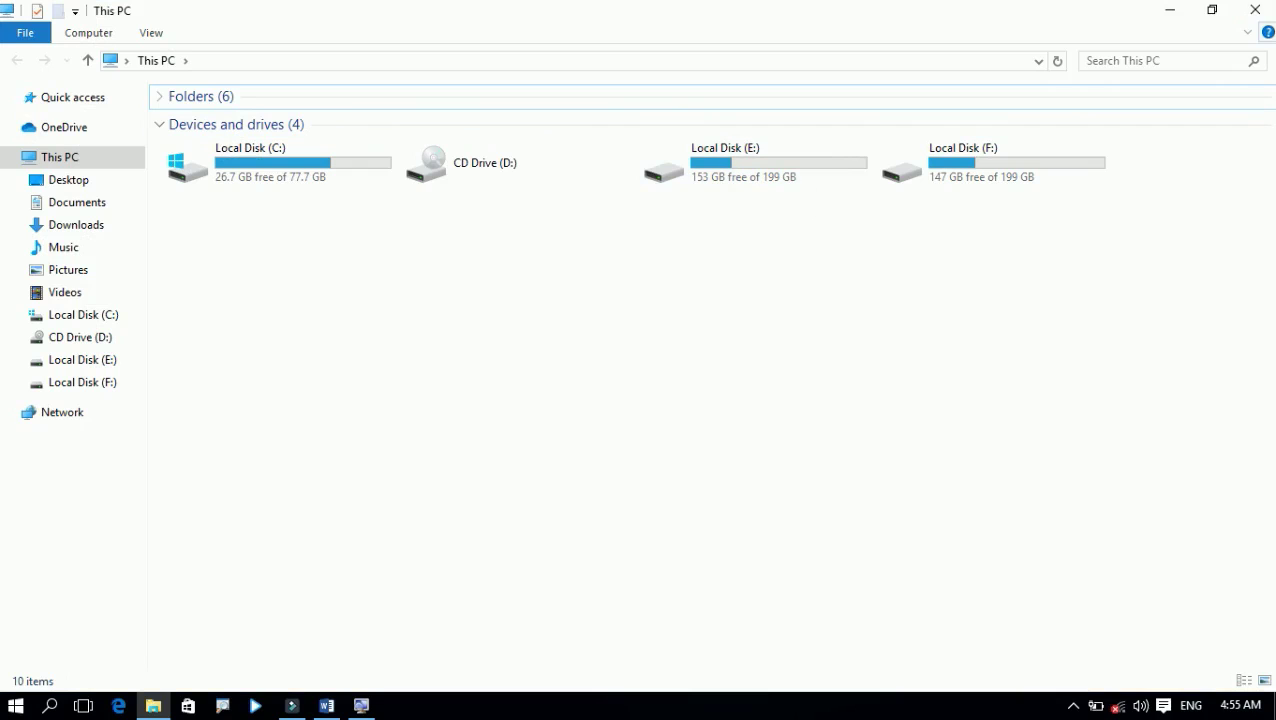
left_click(1270, 6)
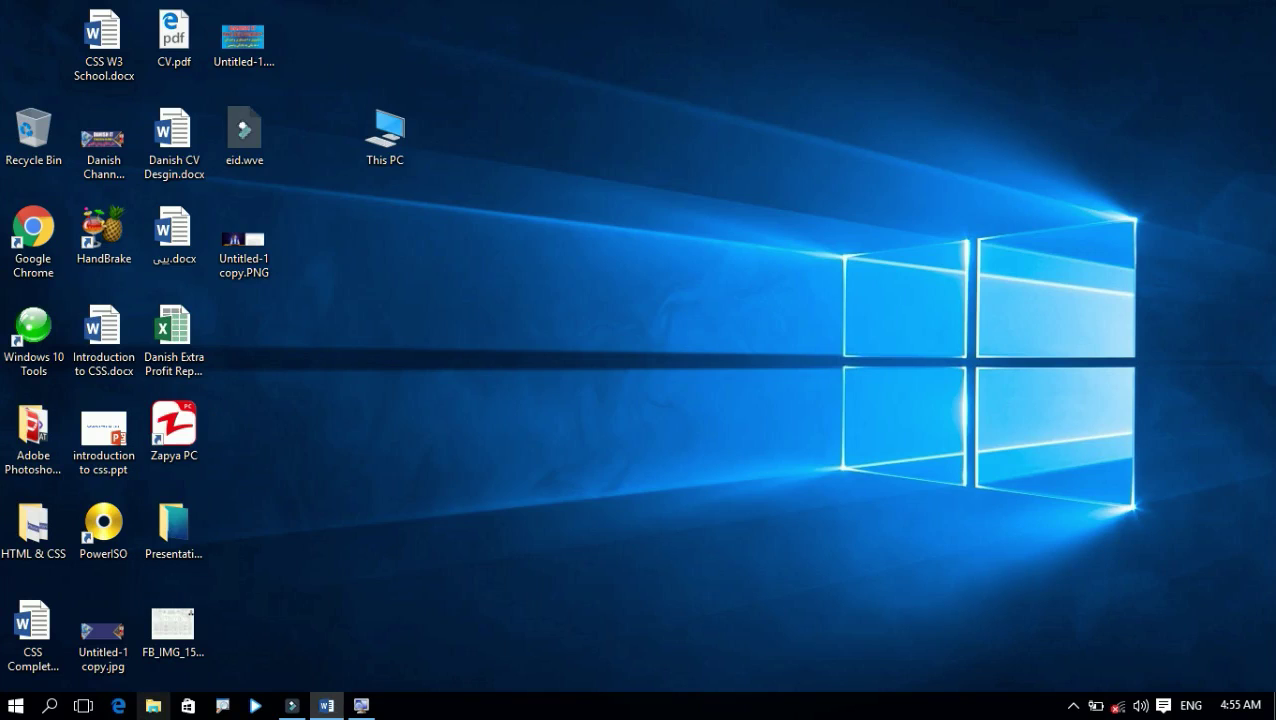
Open Disk Management and maximize its window.
right_click(4, 712)
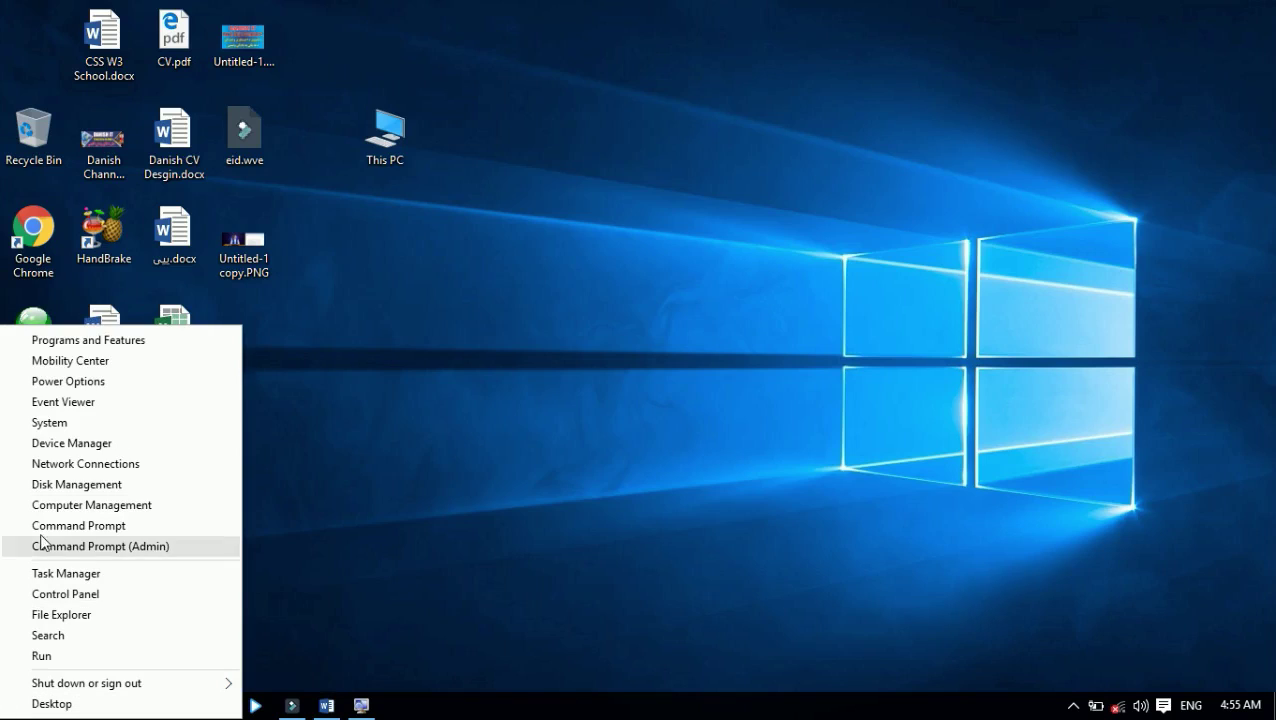
left_click(61, 485)
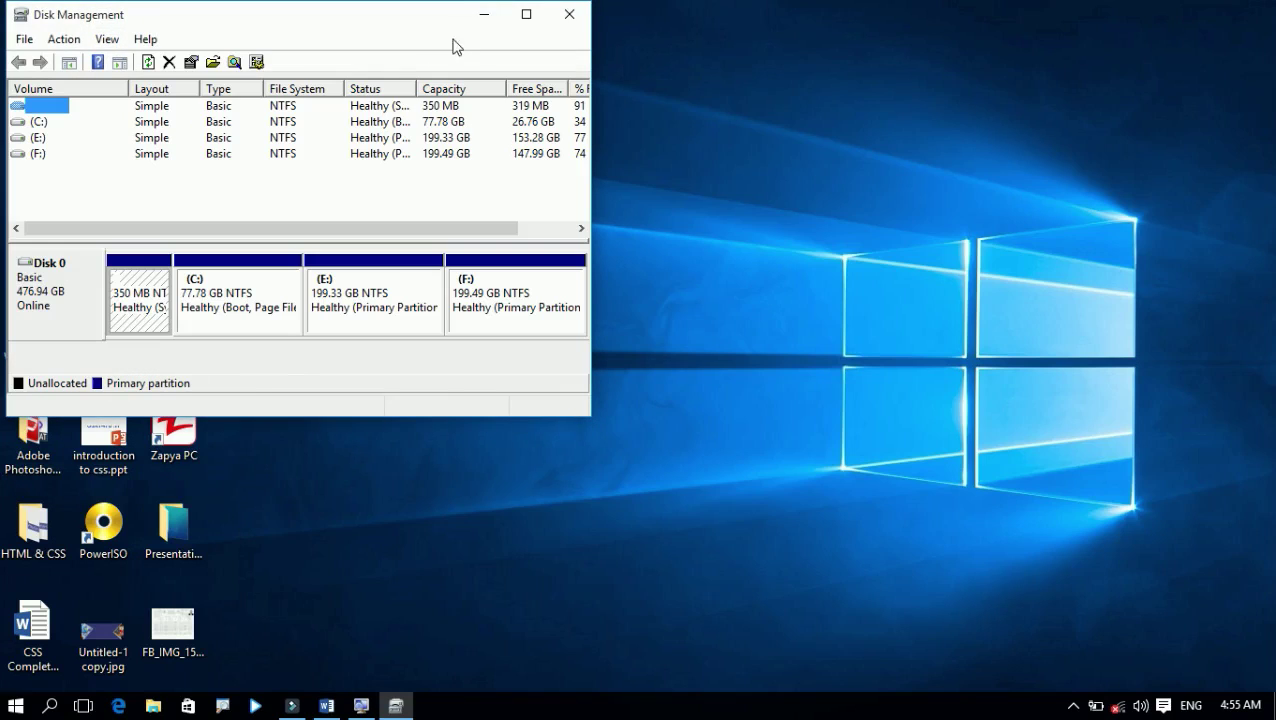
left_click(526, 14)
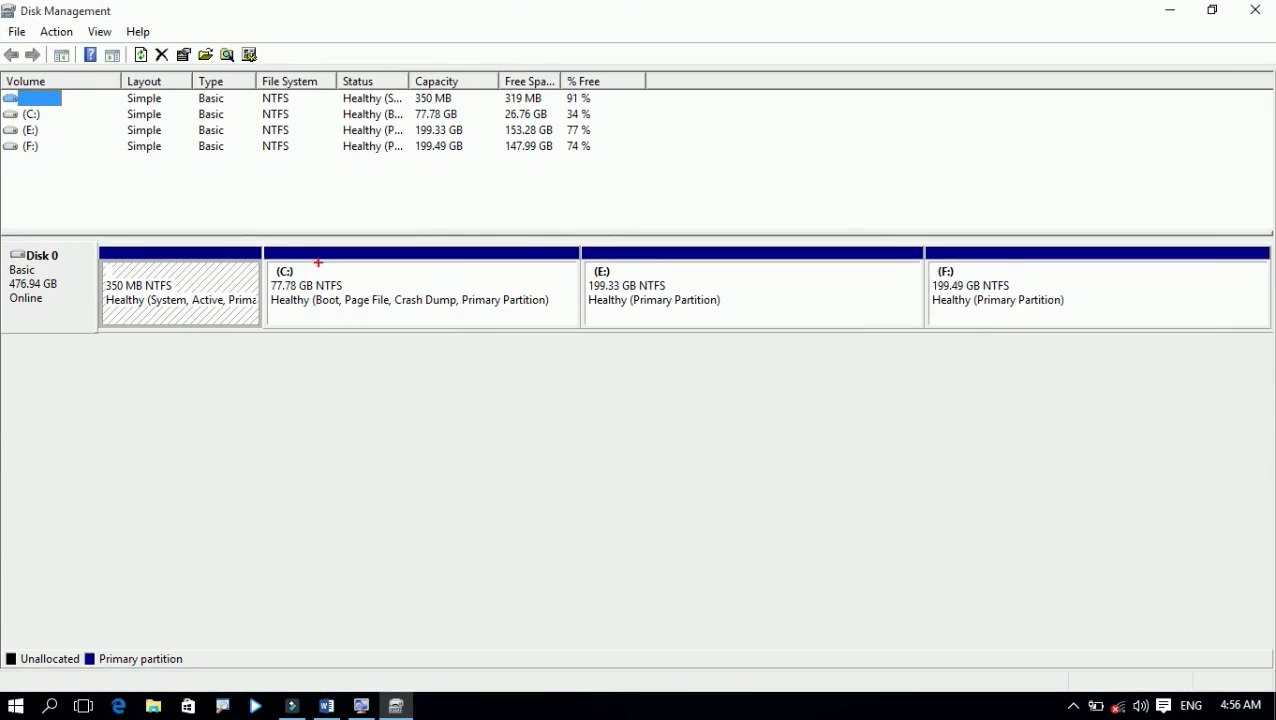
Draw red boxes around the labels of the C:, E: and F: partitions on Disk 0.
left_click_drag(248, 249, 412, 326)
left_click_drag(581, 243, 716, 330)
left_click_drag(936, 251, 1128, 311)
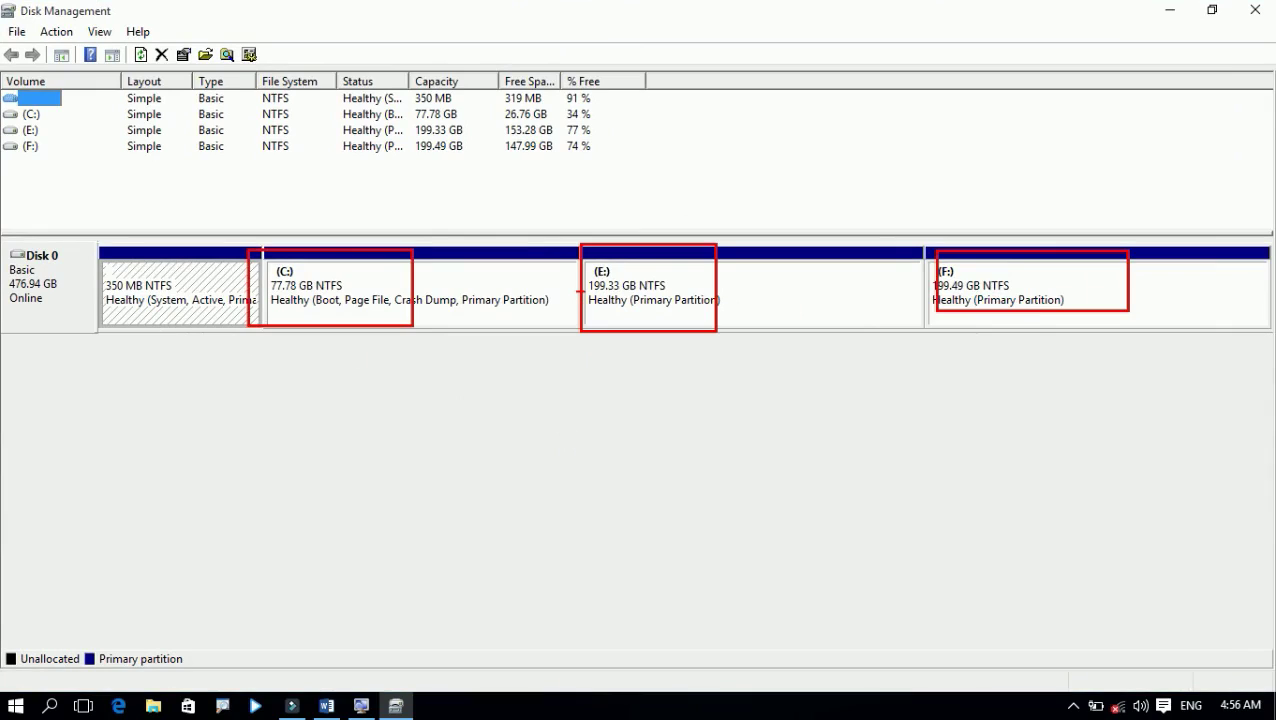
Mark the E:, F: and C: partitions with short red strokes and clear all annotations from the screen.
left_click_drag(637, 297, 674, 294)
left_click_drag(986, 298, 1006, 296)
left_click_drag(300, 295, 330, 293)
key("Escape")
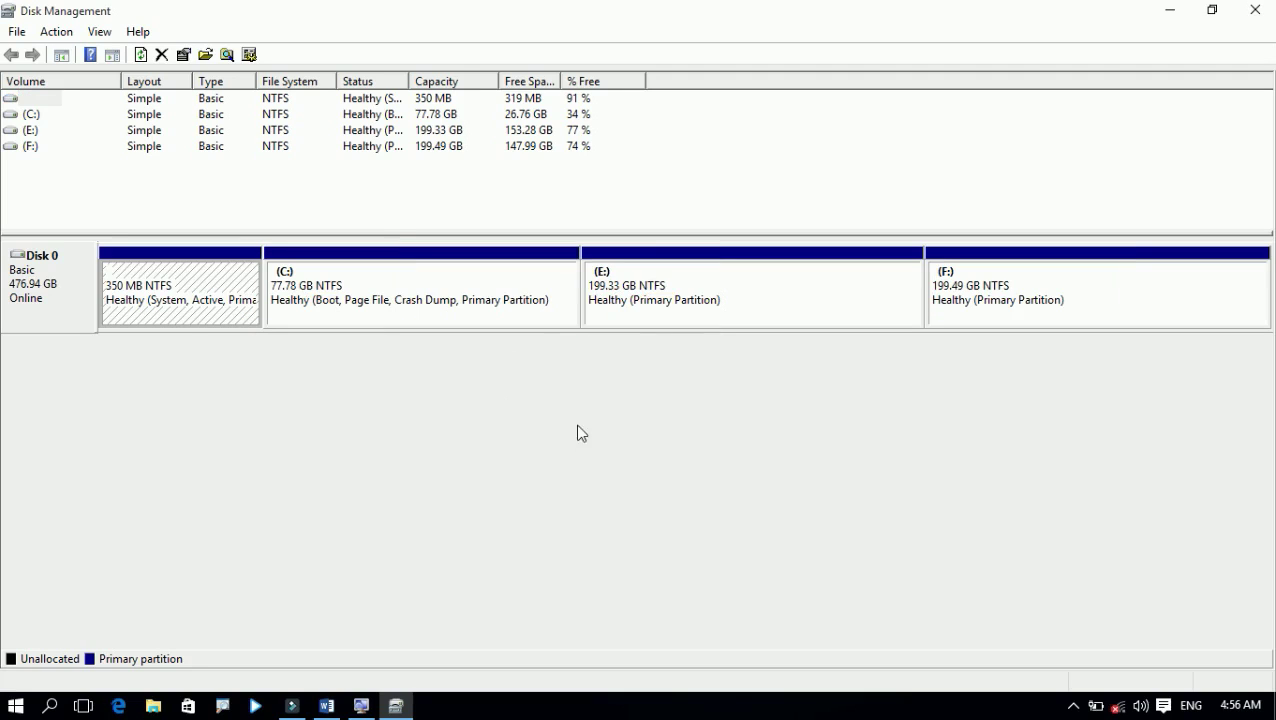
right_click(632, 291)
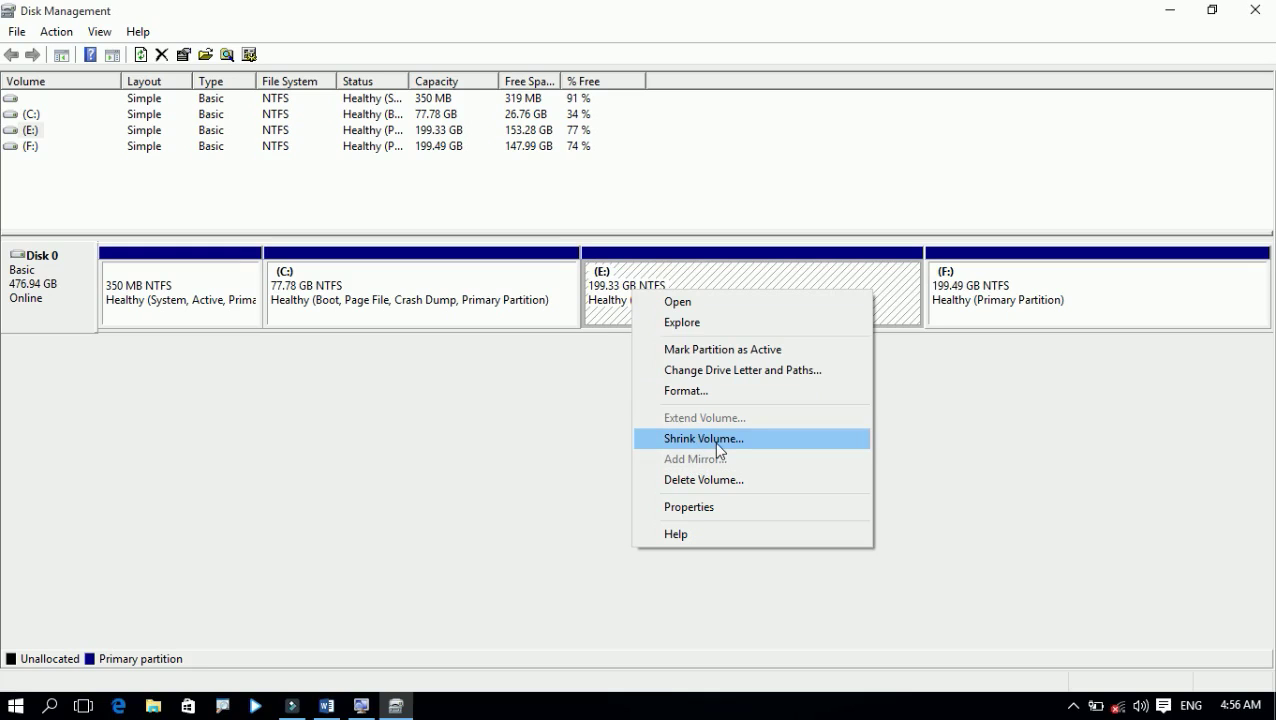
left_click(668, 433)
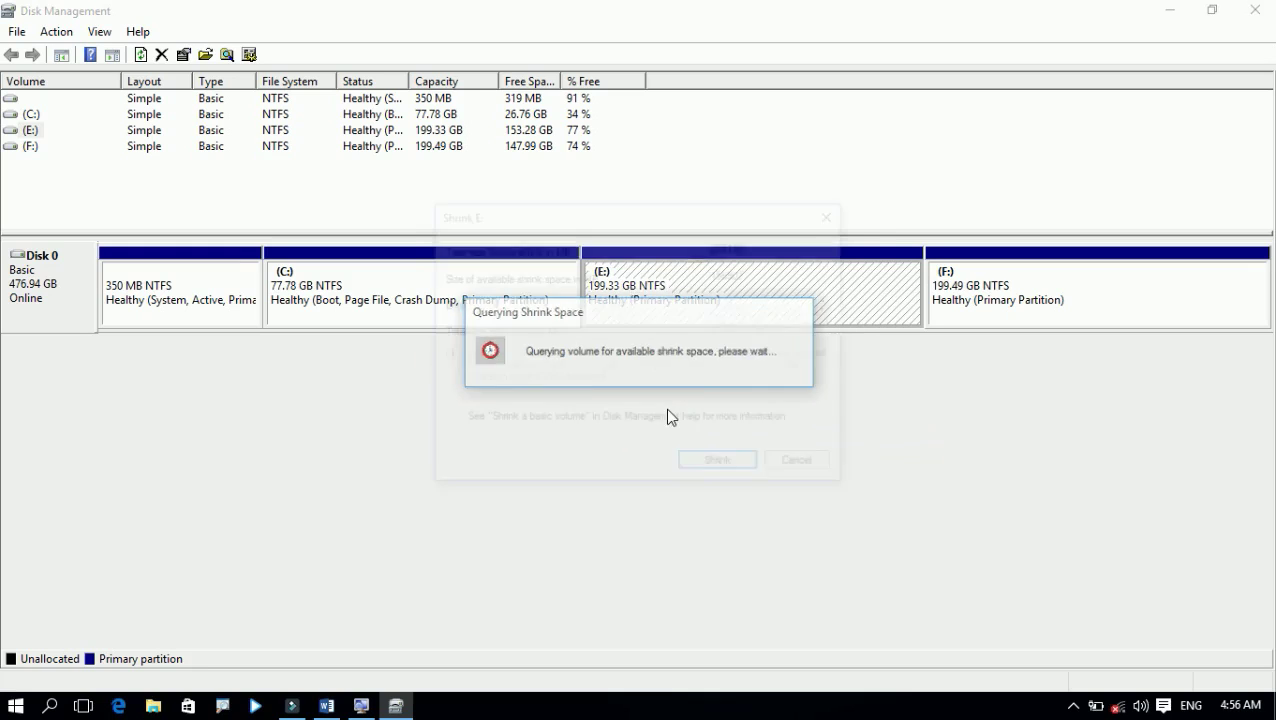
left_click(788, 464)
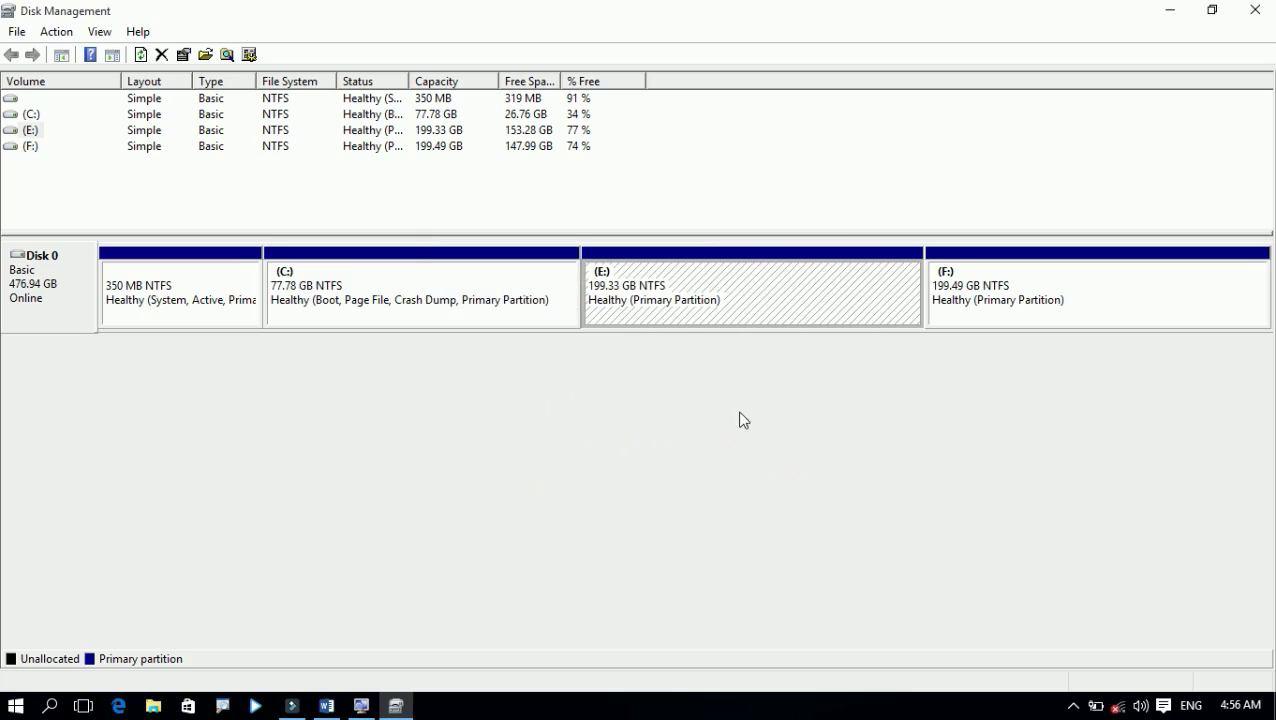
Open the Shrink Volume settings for the E: partition and select the amount of space to shrink.
right_click(665, 292)
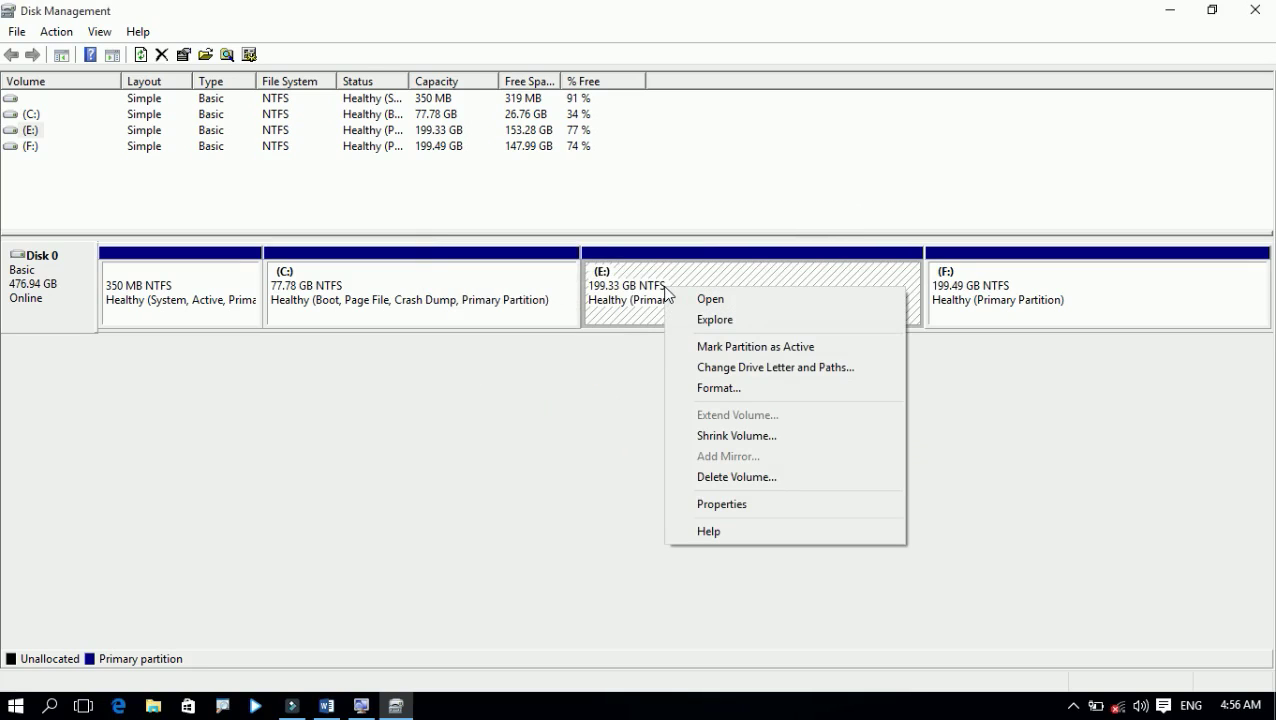
left_click(710, 436)
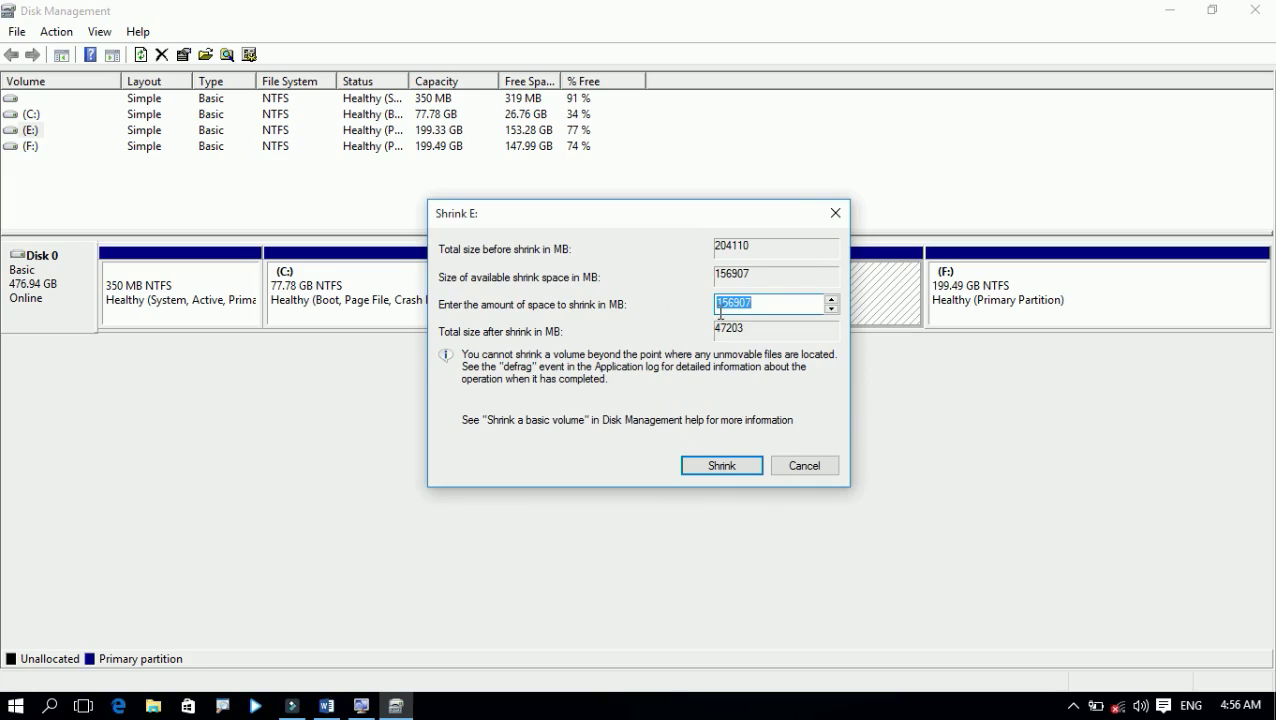
left_click_drag(760, 305, 612, 314)
Open Calculator and multiply 1024 by 51 to convert 51 GB to megabytes.
key("super+r")
type("calc")
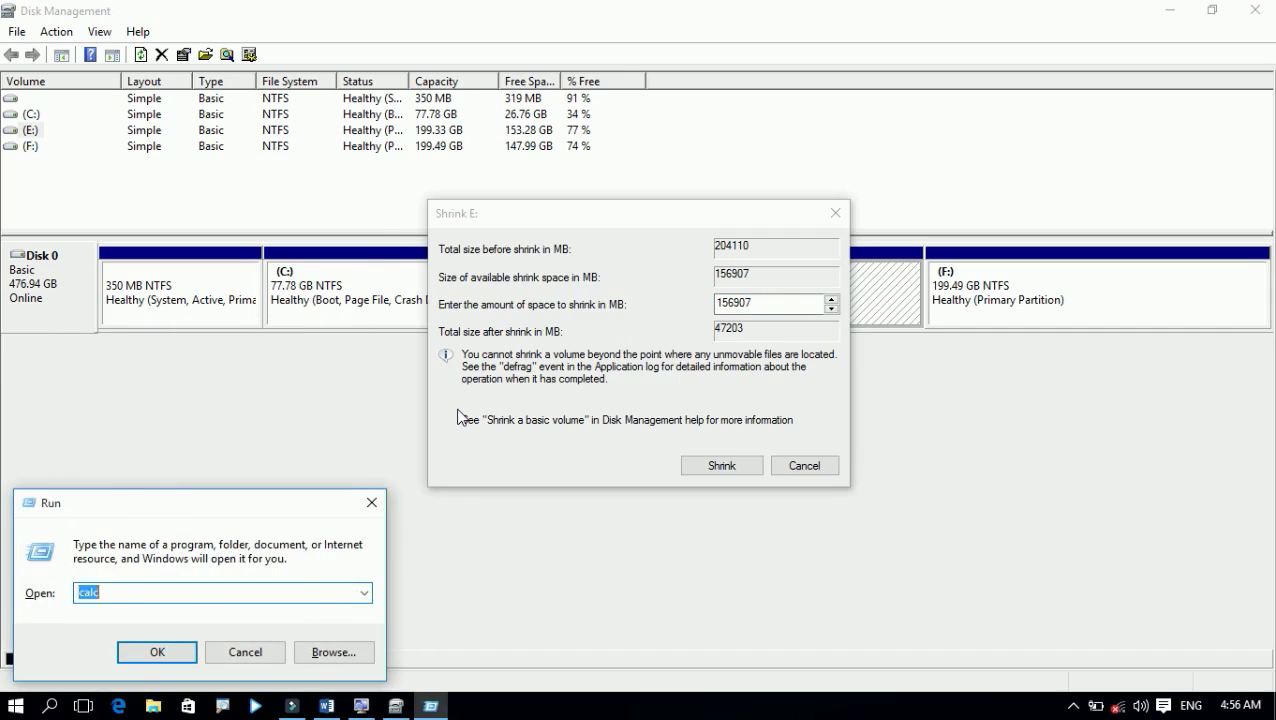
key("Return")
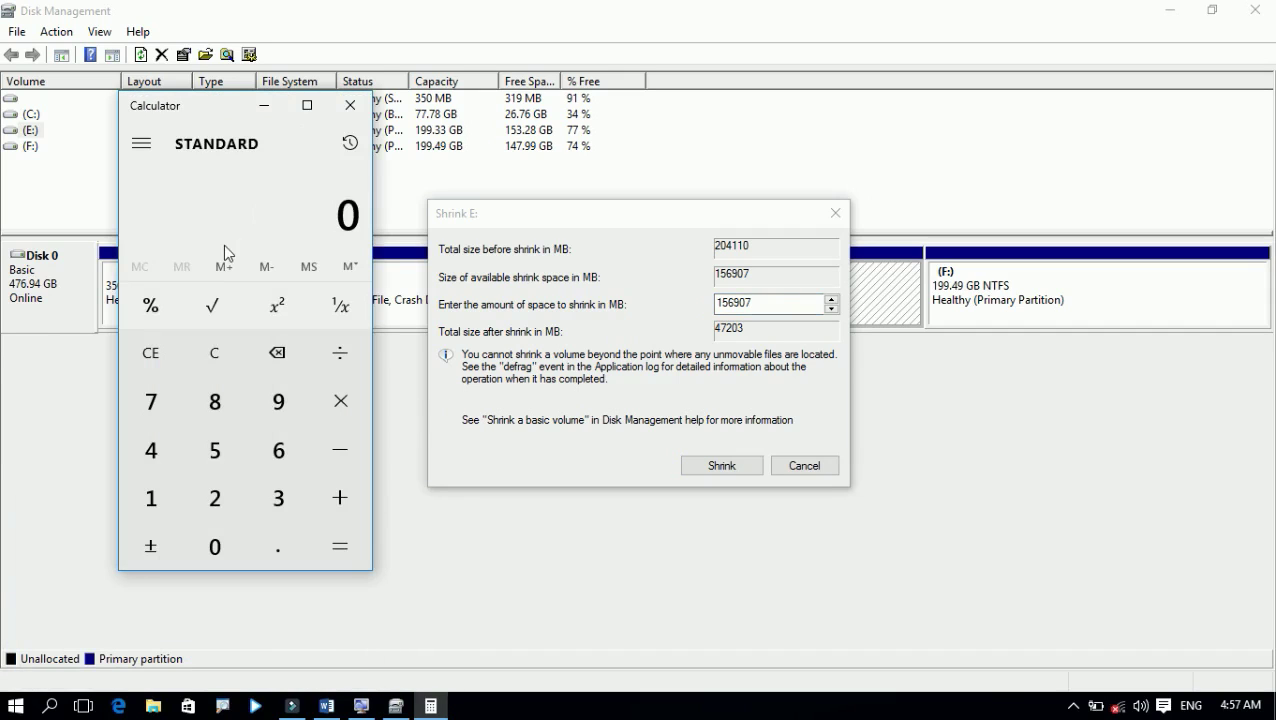
left_click(167, 497)
left_click(214, 543)
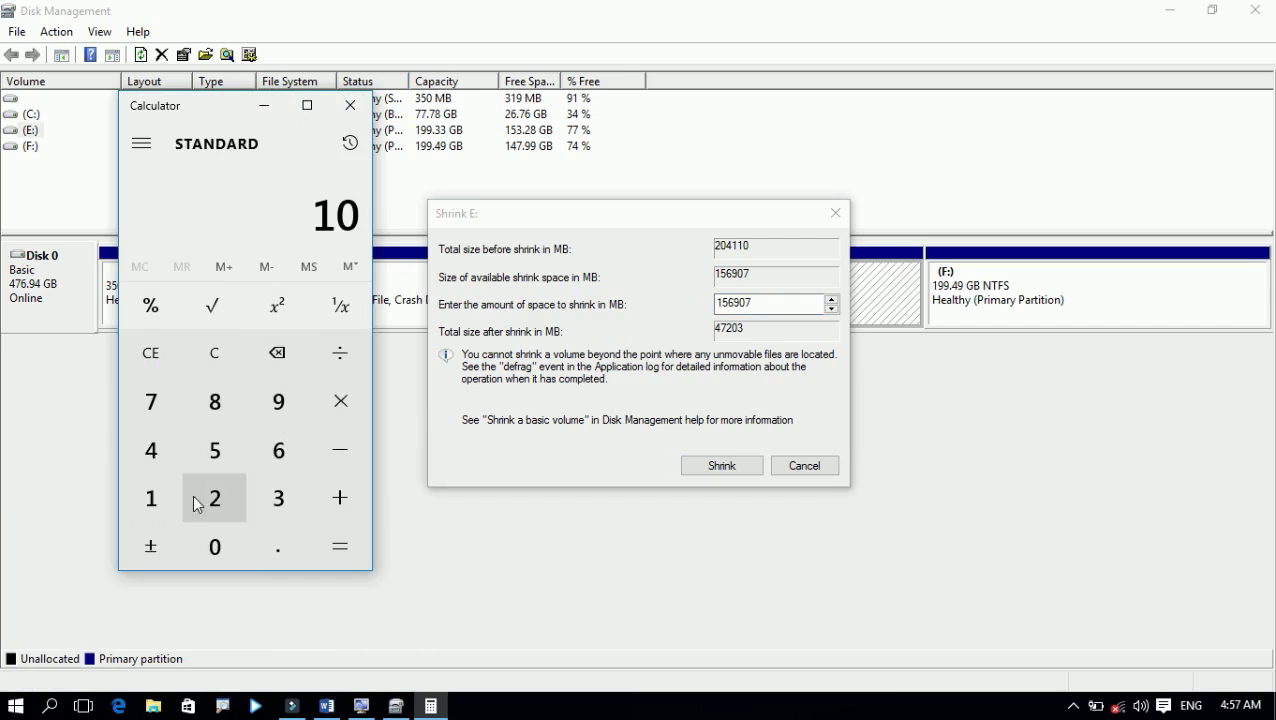
left_click(214, 497)
left_click(160, 448)
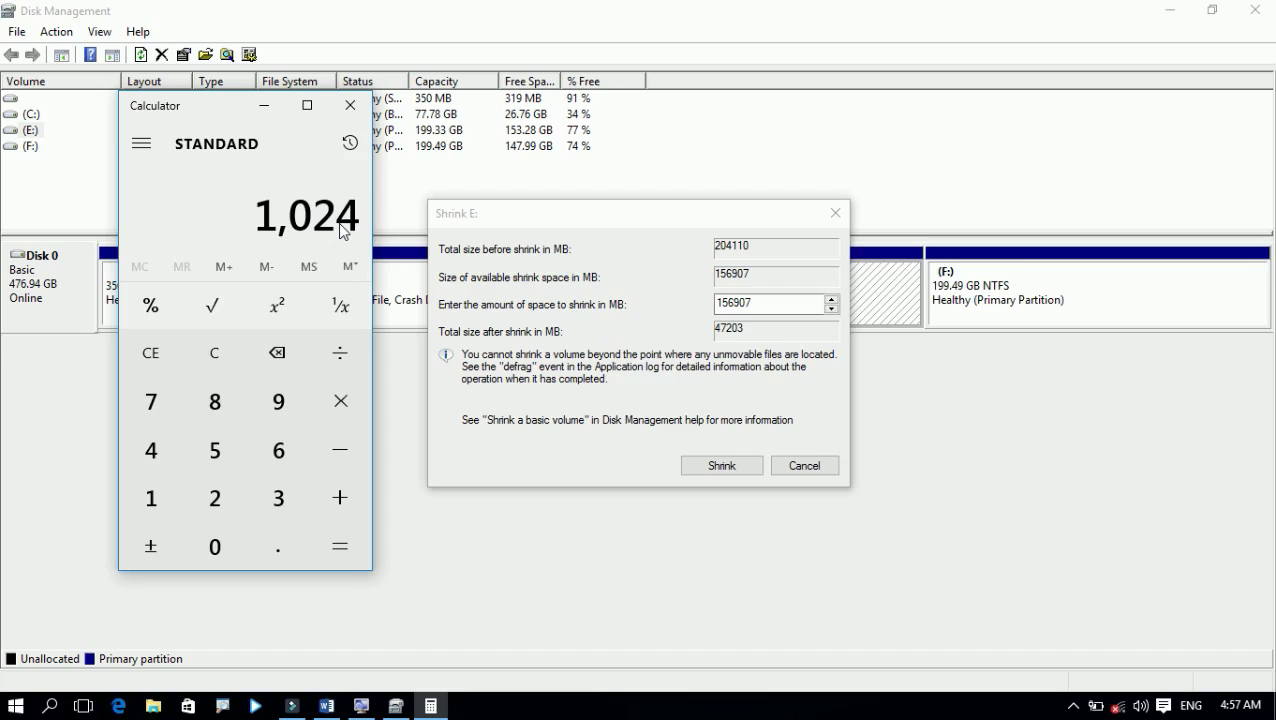
left_click(334, 414)
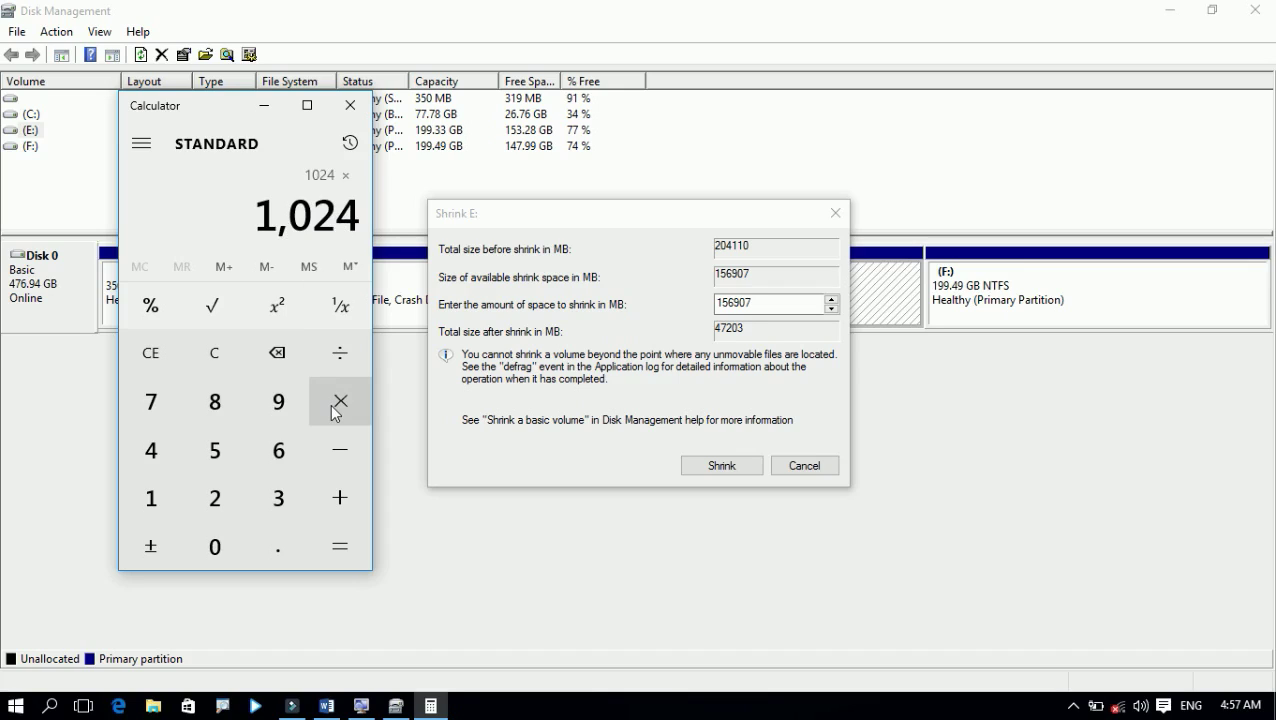
left_click(226, 439)
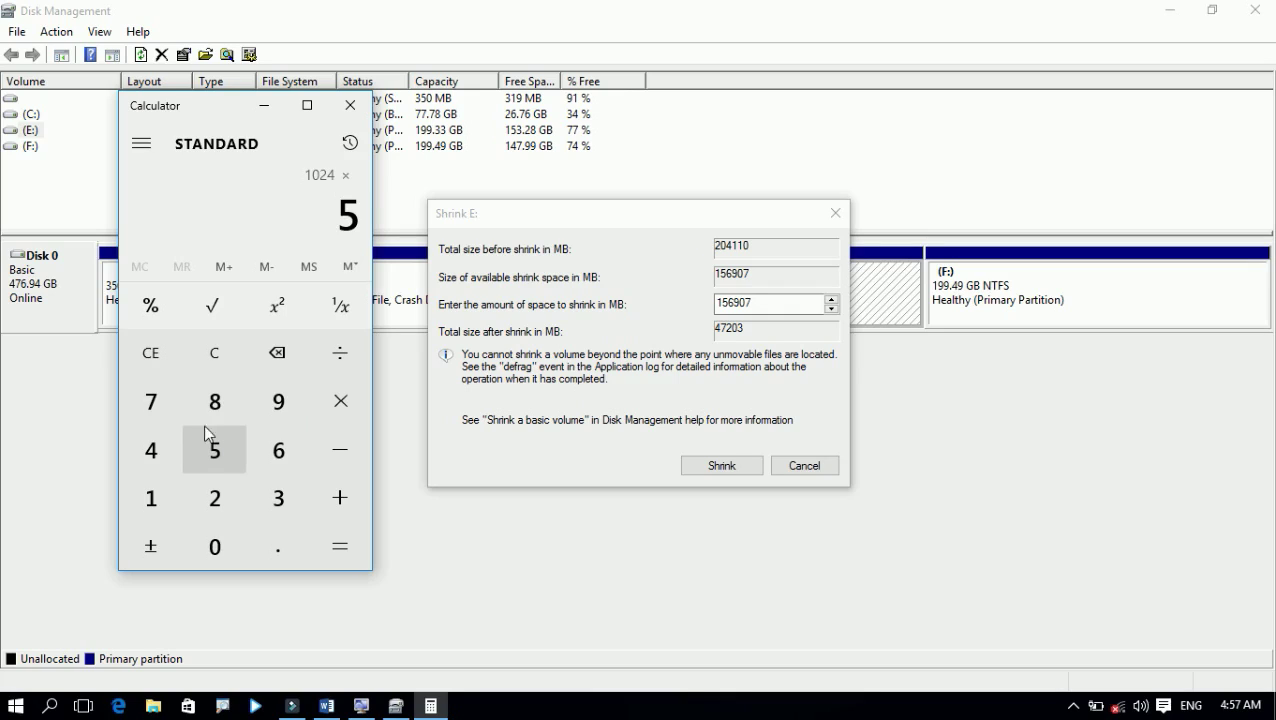
left_click(161, 497)
left_click(343, 545)
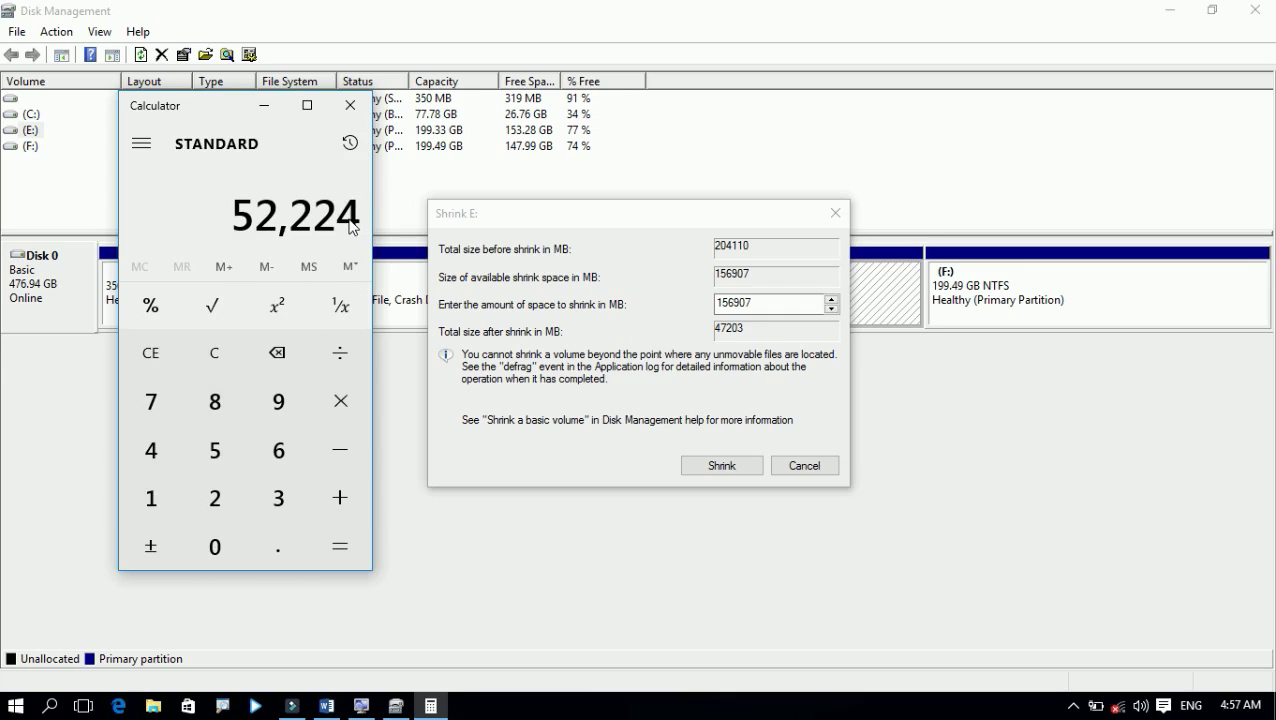
Set the amount of space to shrink to 52224 MB and shrink the E: partition.
double_click(772, 302)
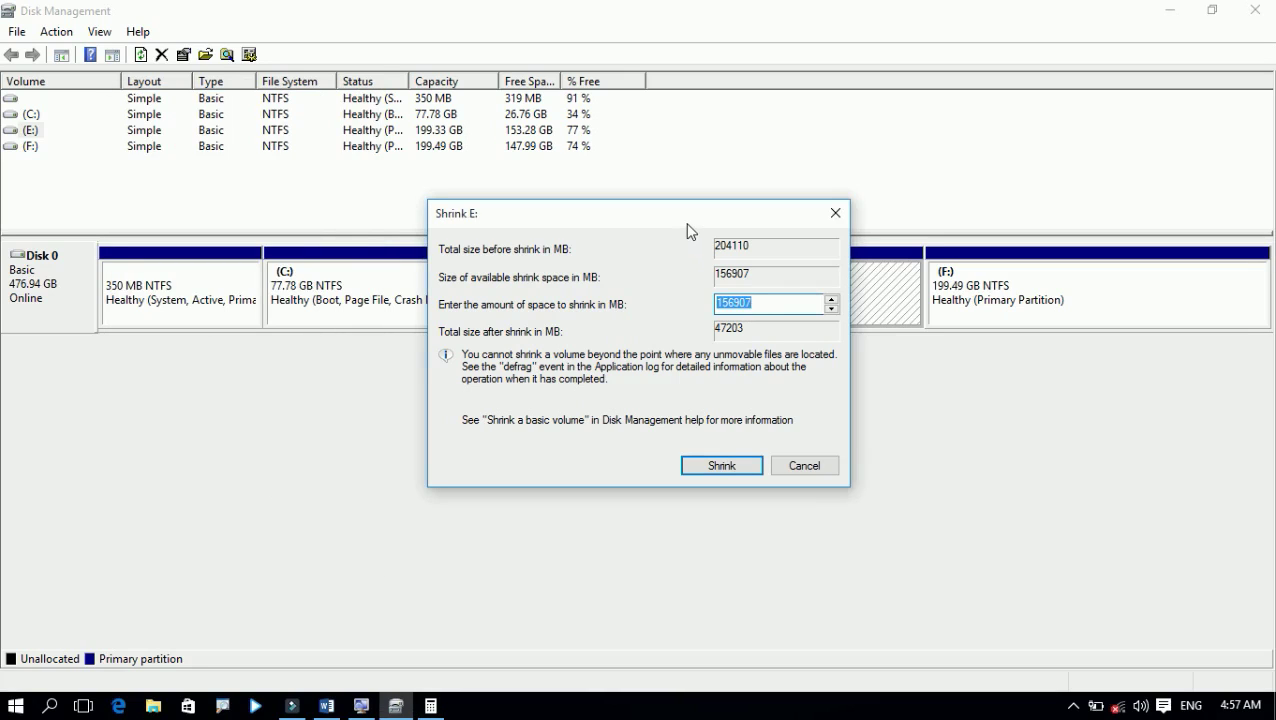
left_click_drag(687, 232, 652, 378)
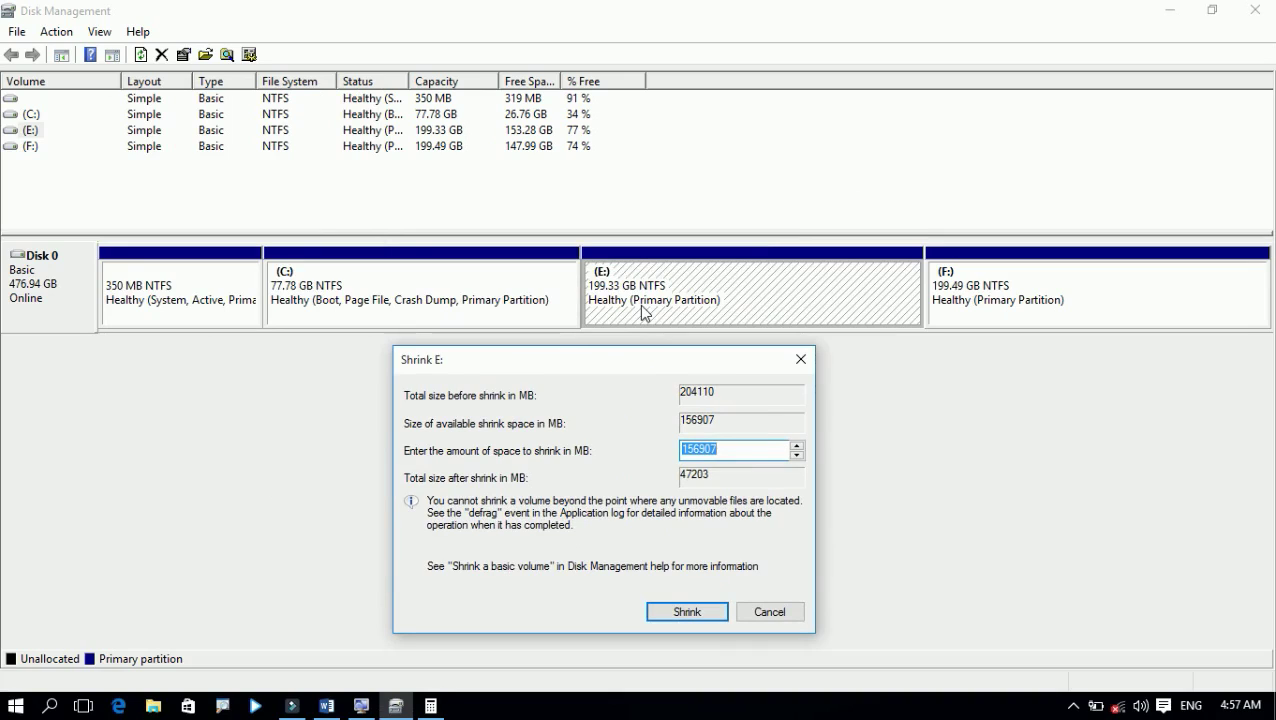
left_click_drag(642, 361, 630, 283)
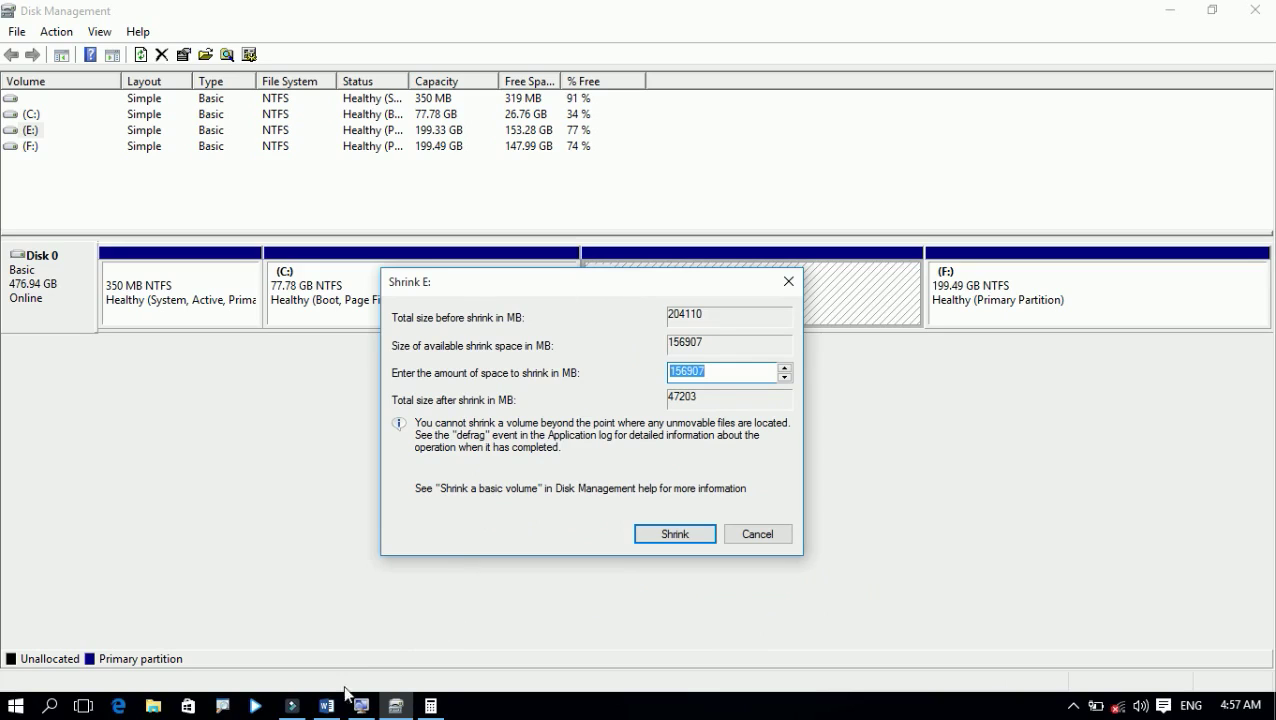
left_click(430, 706)
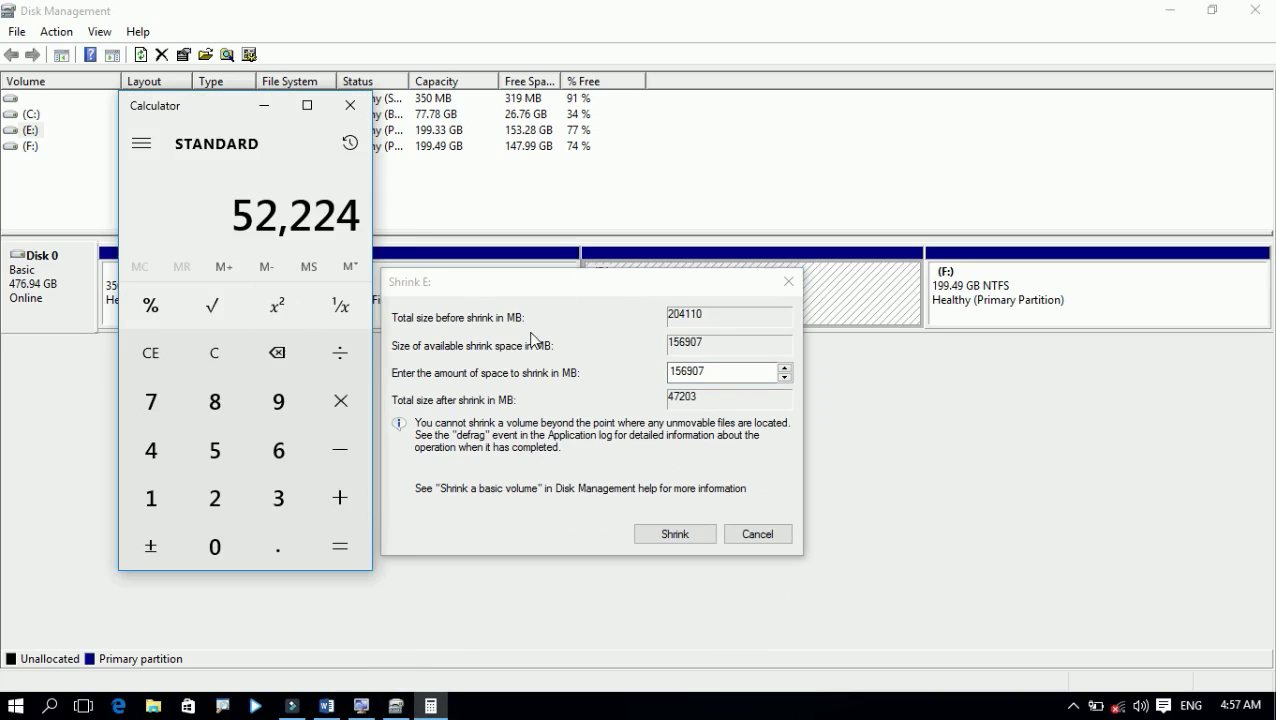
double_click(700, 372)
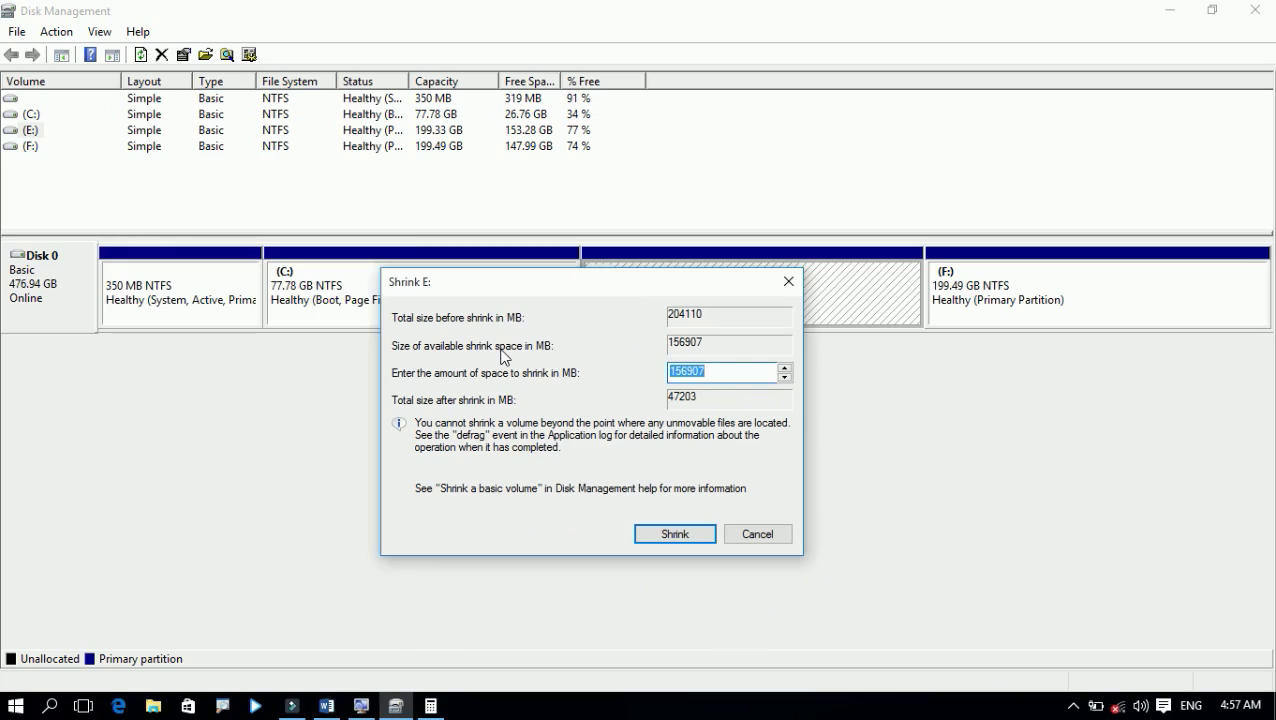
type("52224")
left_click(676, 534)
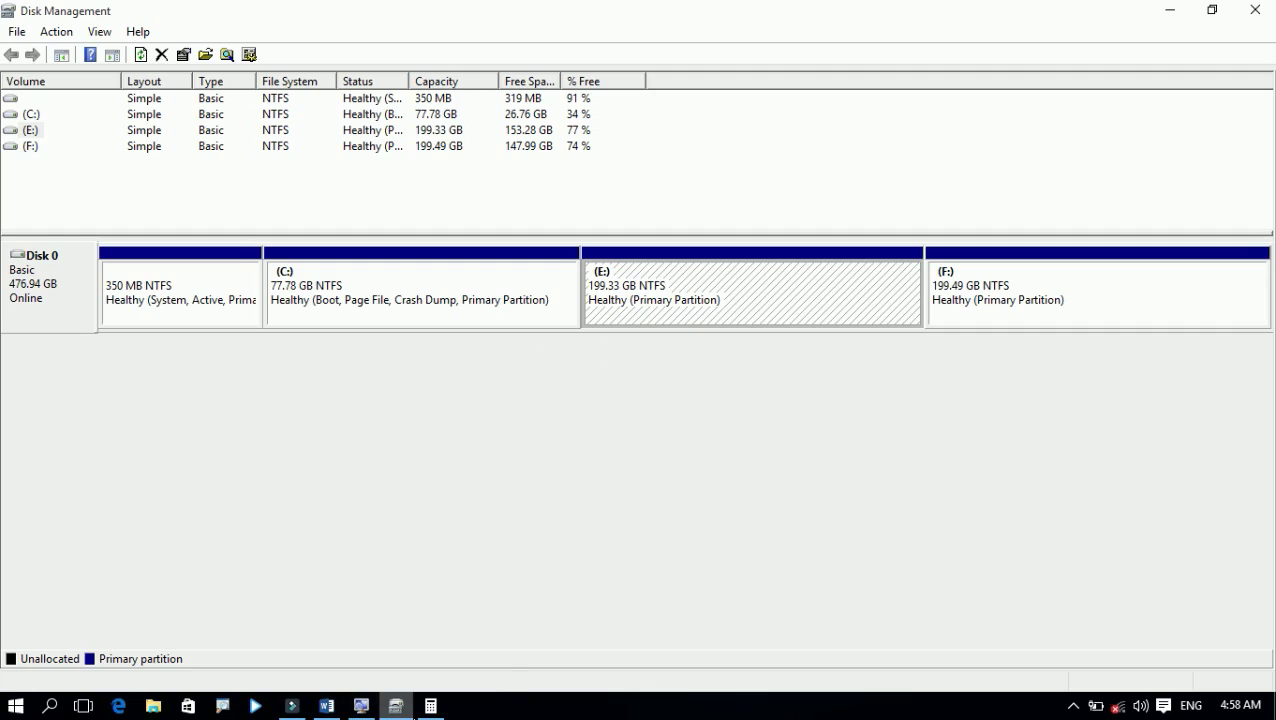
mouse_move(406, 711)
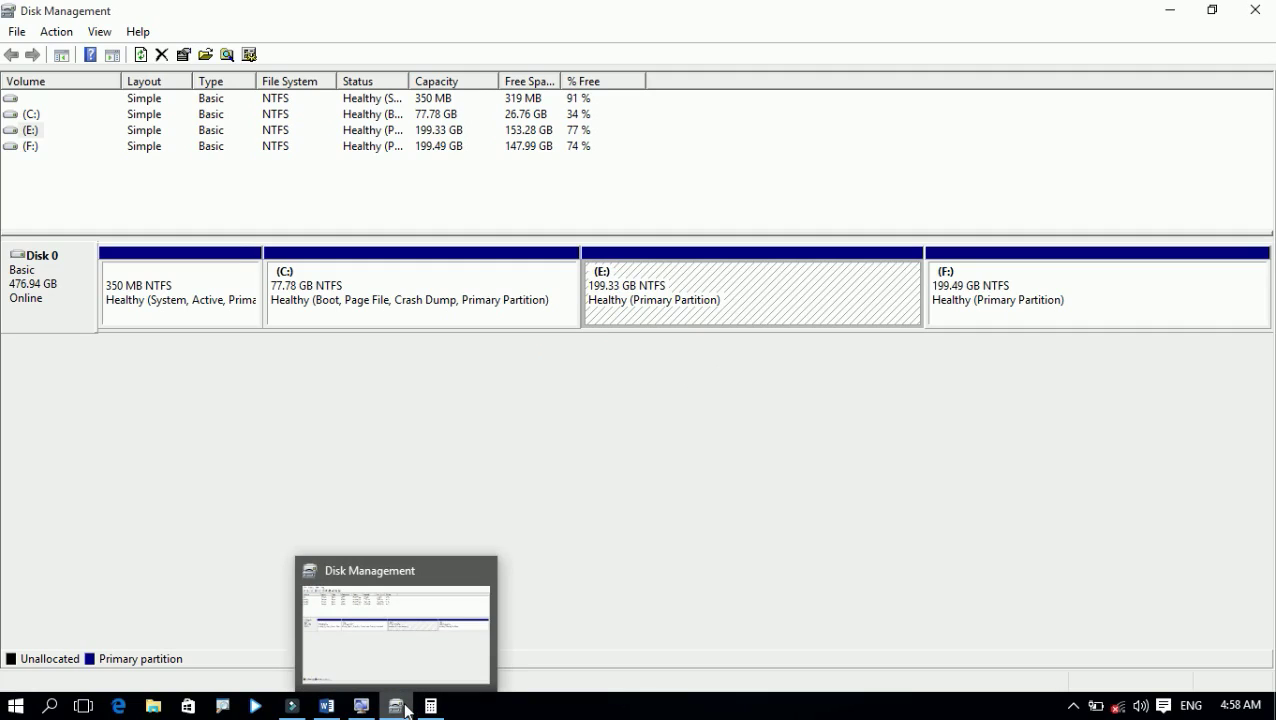
left_click(406, 711)
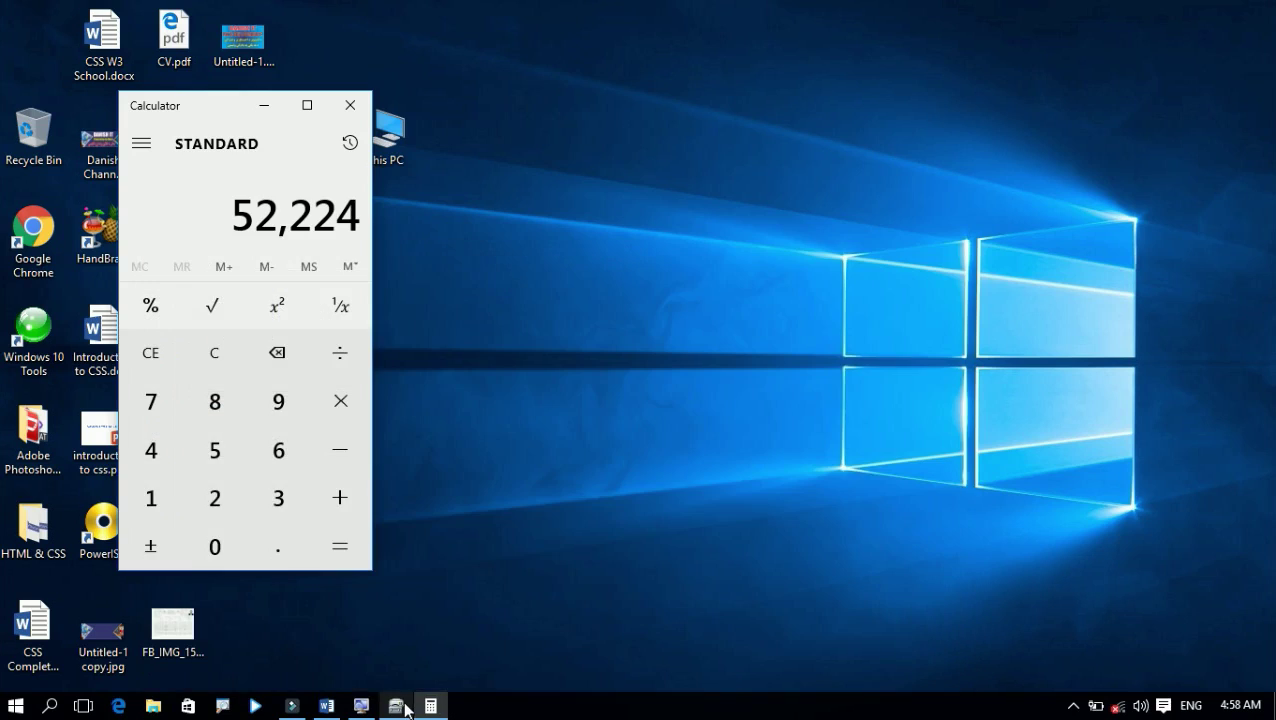
right_click(664, 351)
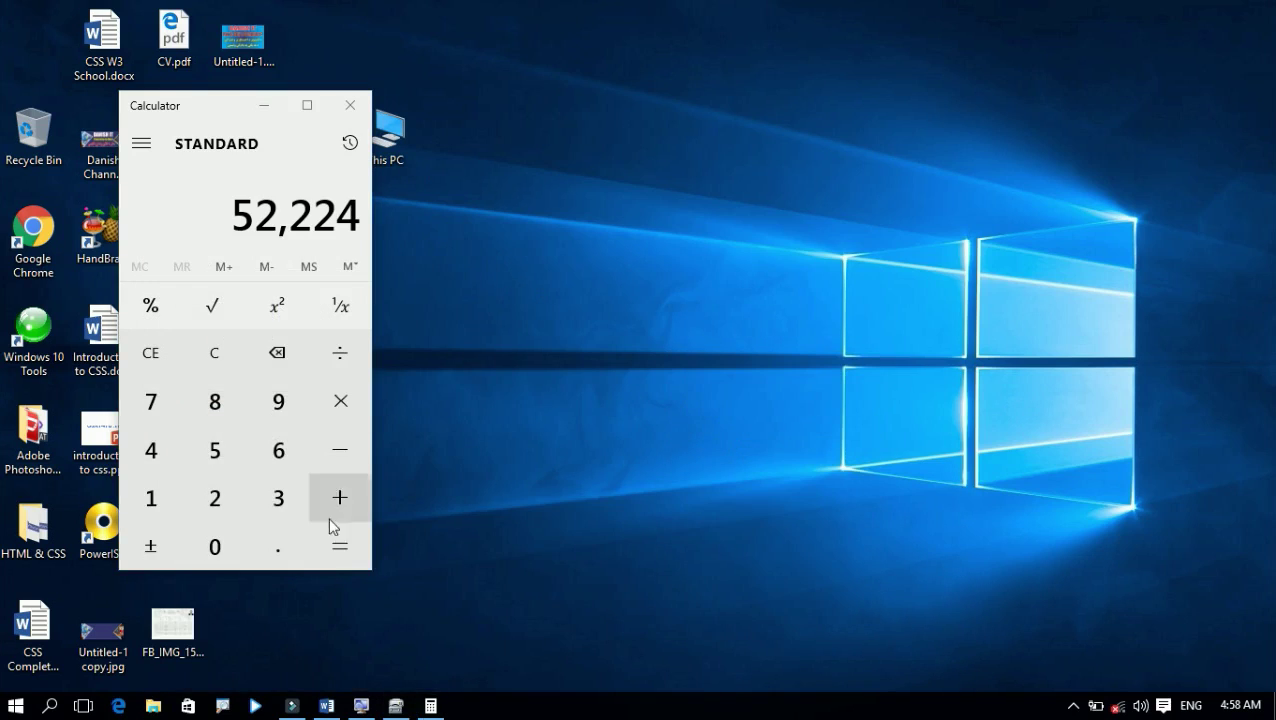
left_click(396, 706)
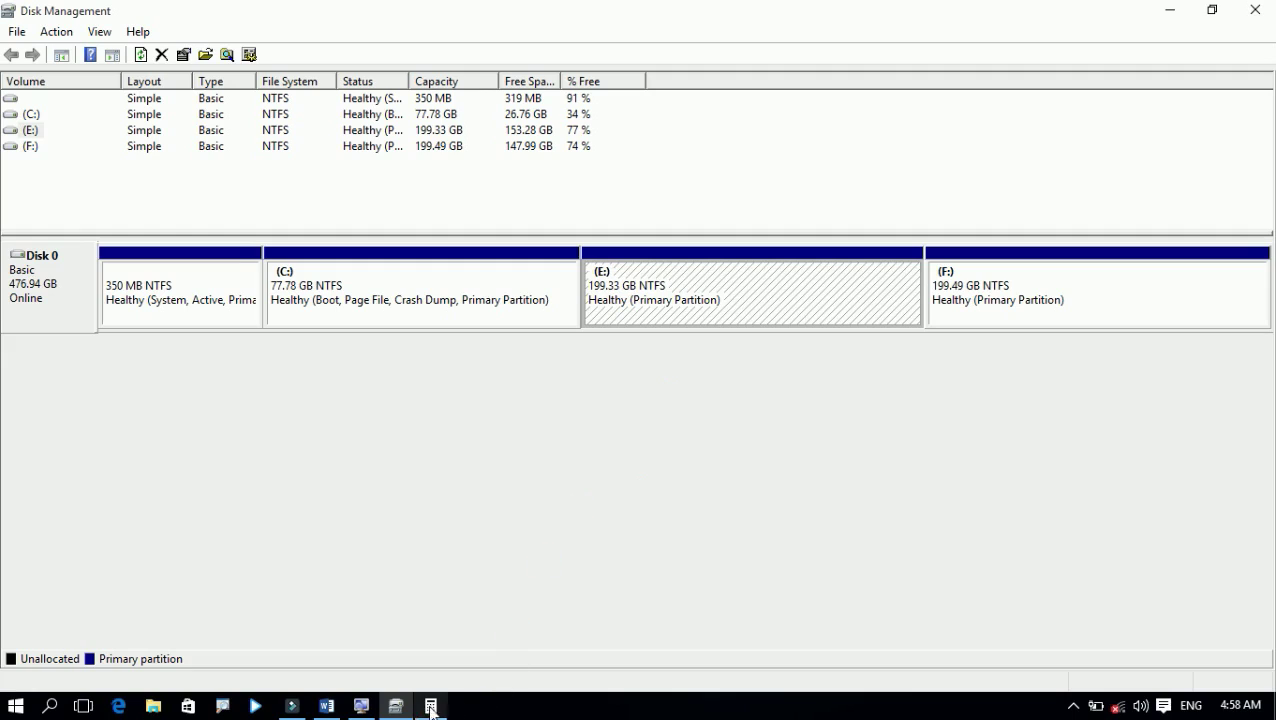
mouse_move(397, 708)
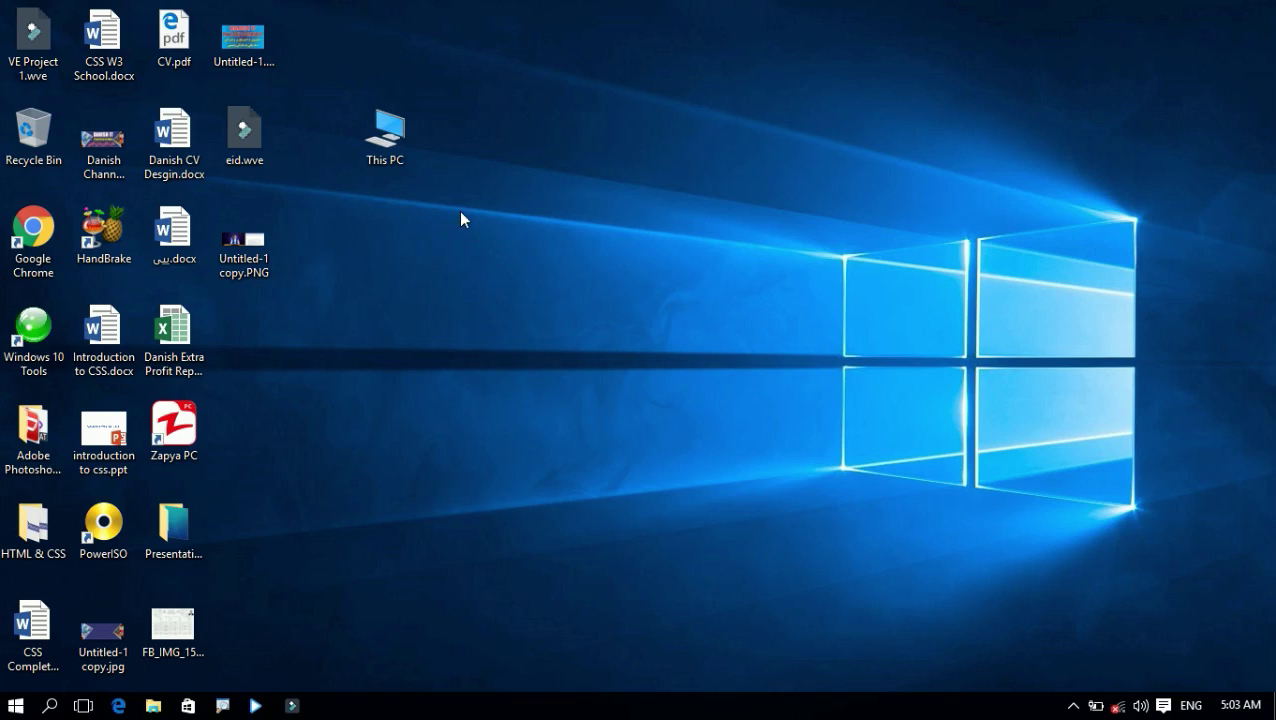
Open This PC to check the sizes of the drives and close it.
double_click(385, 133)
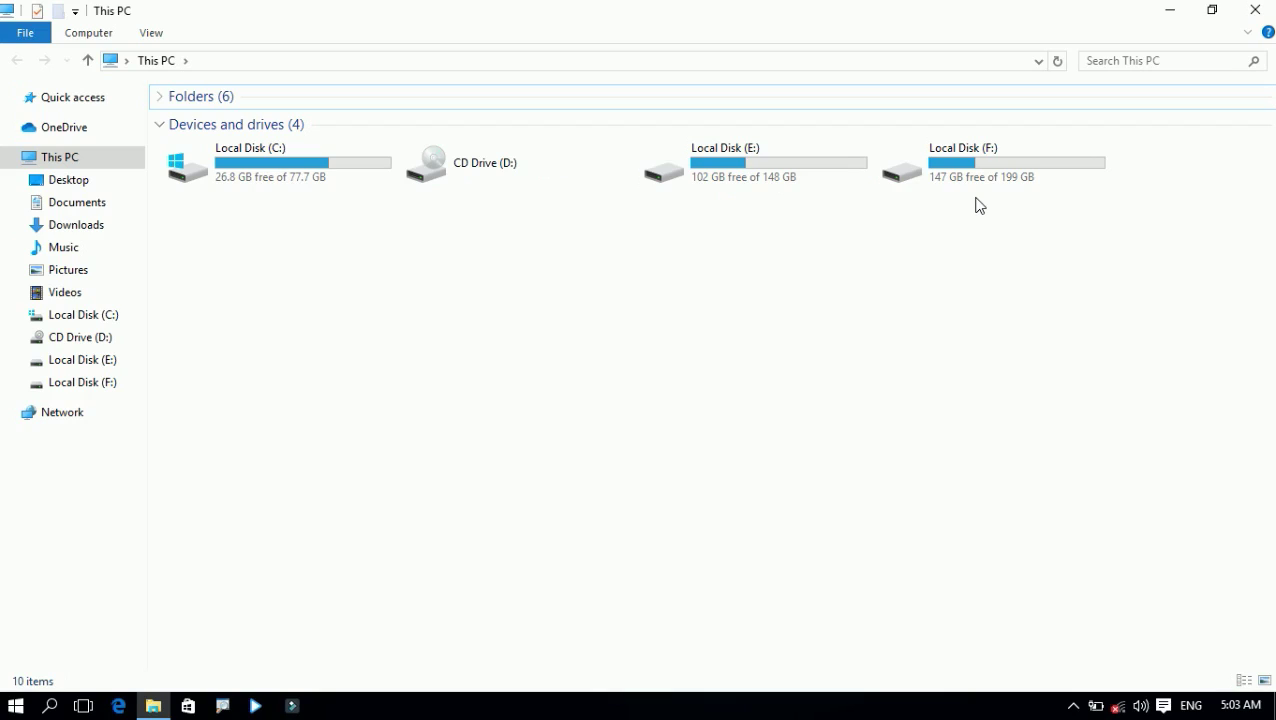
left_click(1263, 18)
Reopen Disk Management in a maximized window.
right_click(6, 708)
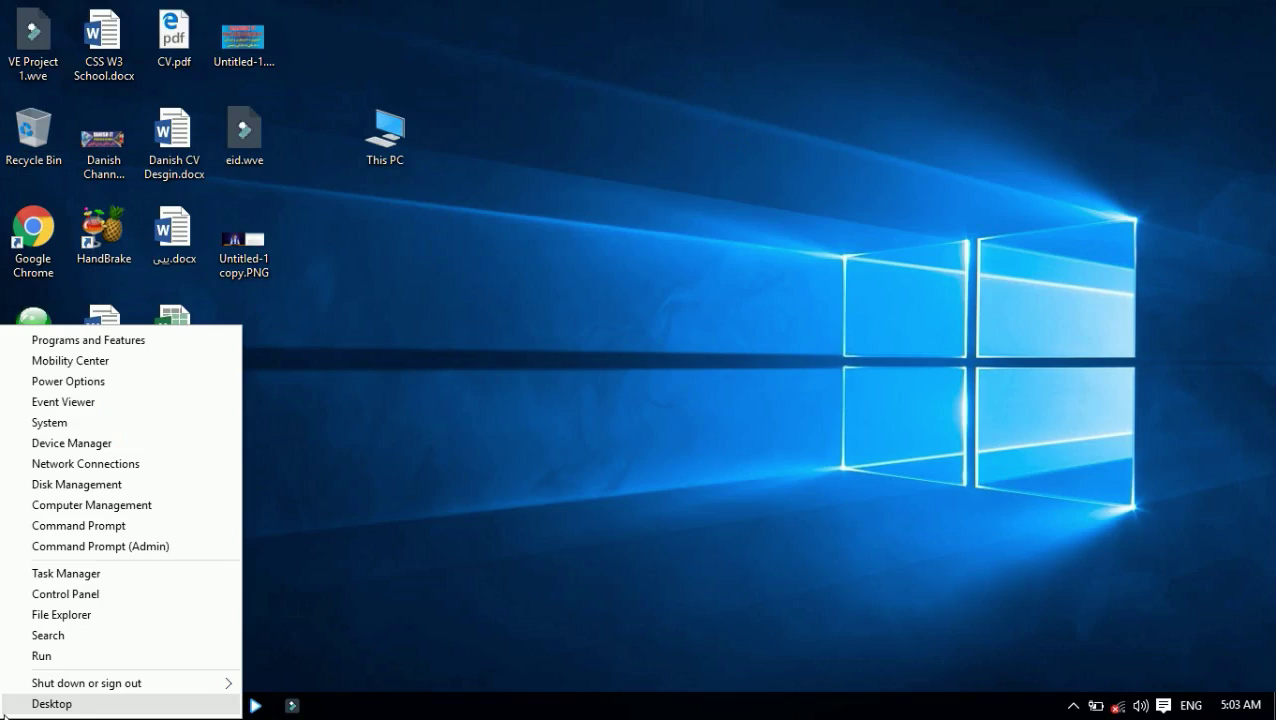
left_click(112, 486)
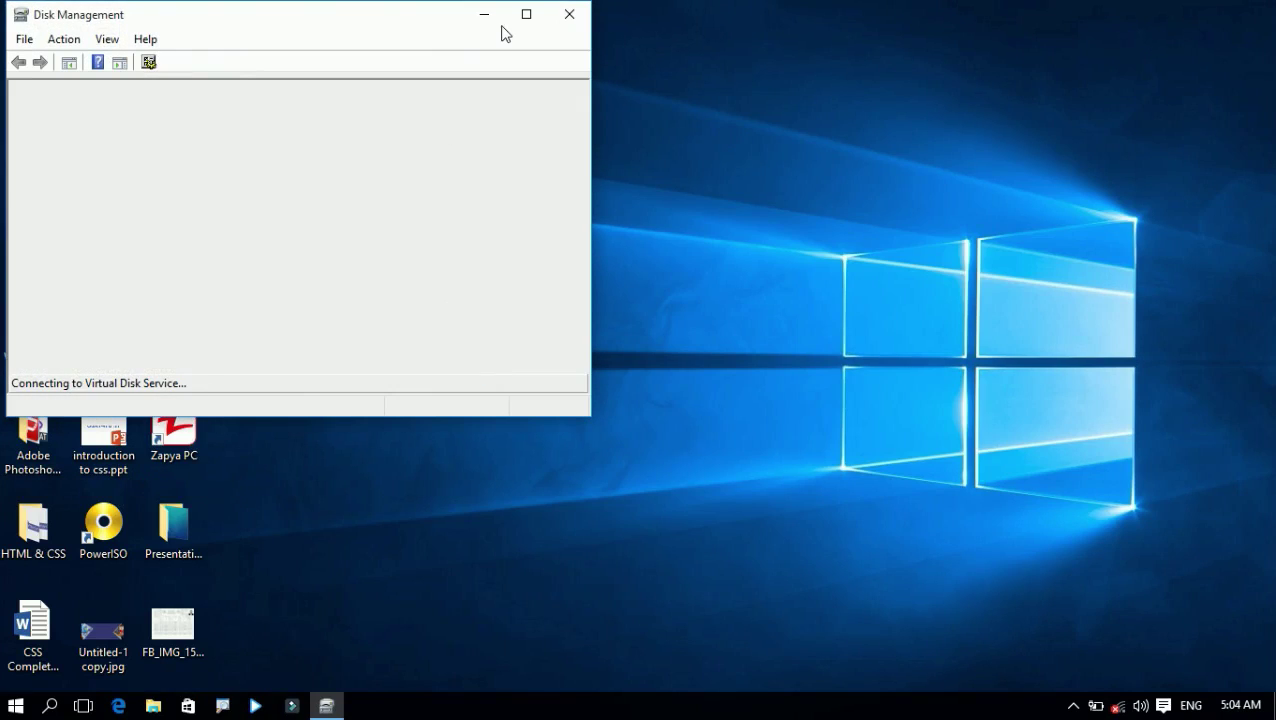
left_click(526, 14)
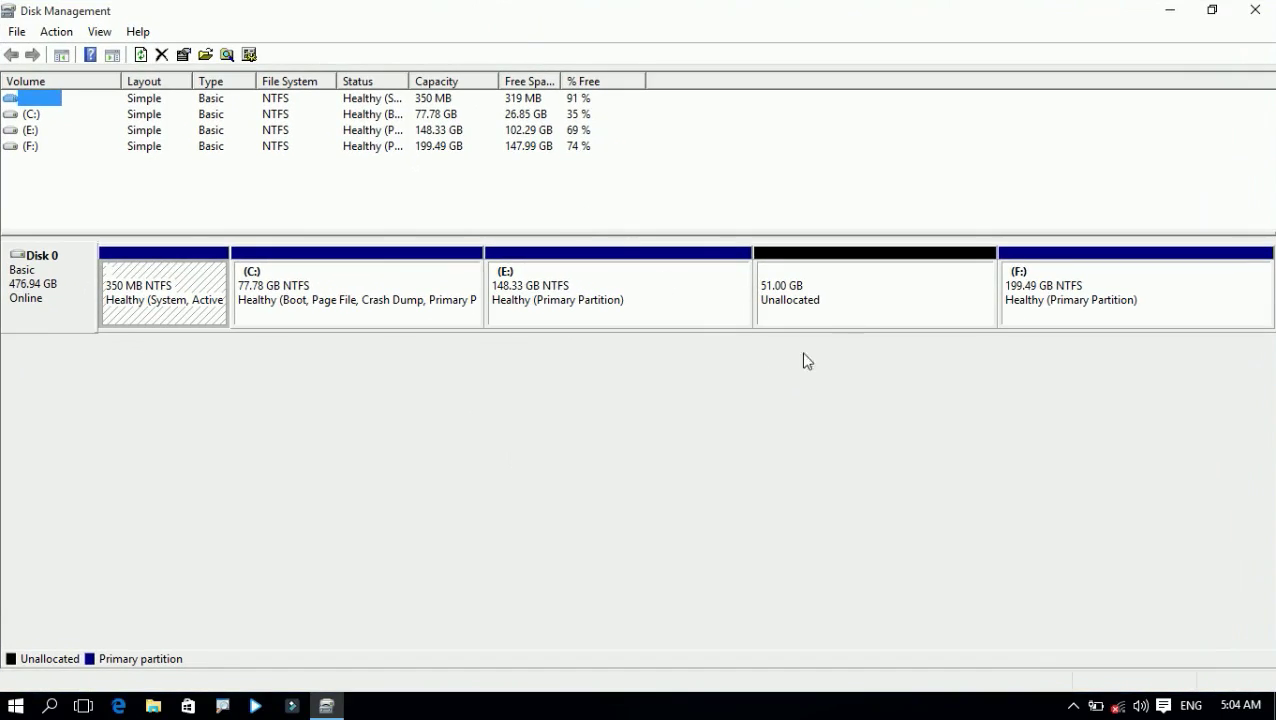
Start a new simple volume in the unallocated space on Disk 0 with a volume size of 52223 MB.
right_click(826, 297)
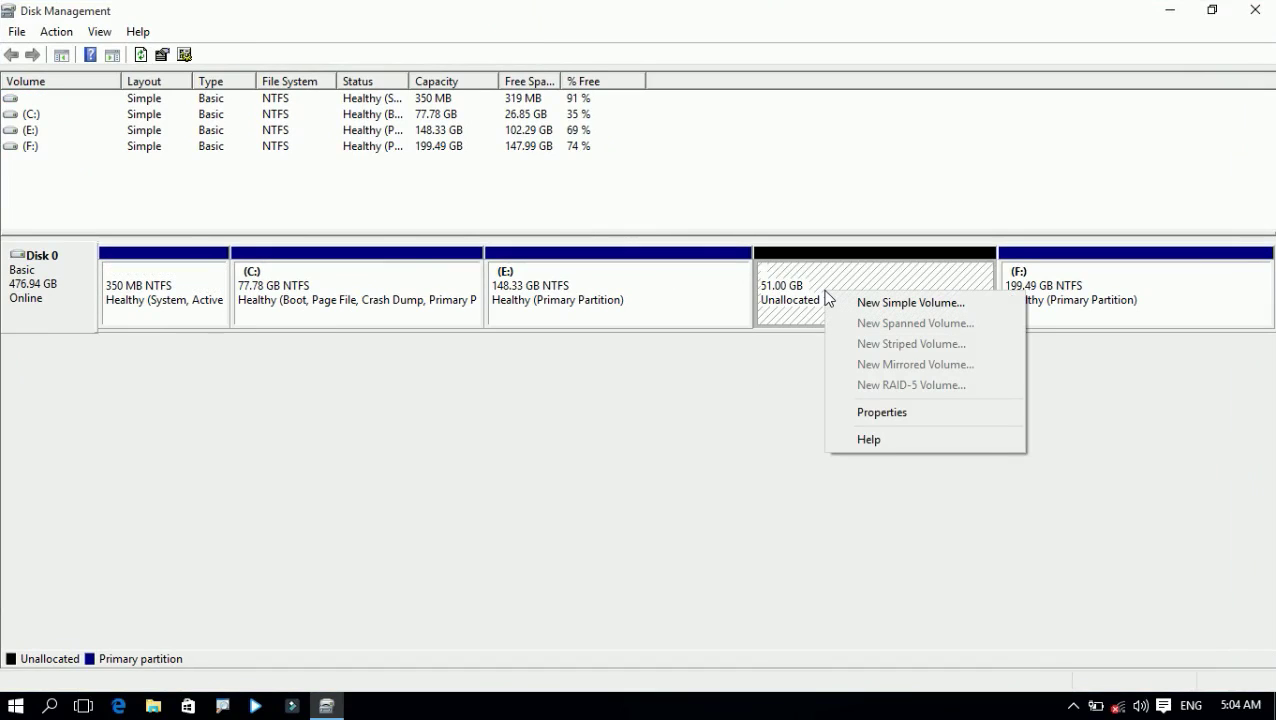
left_click(851, 302)
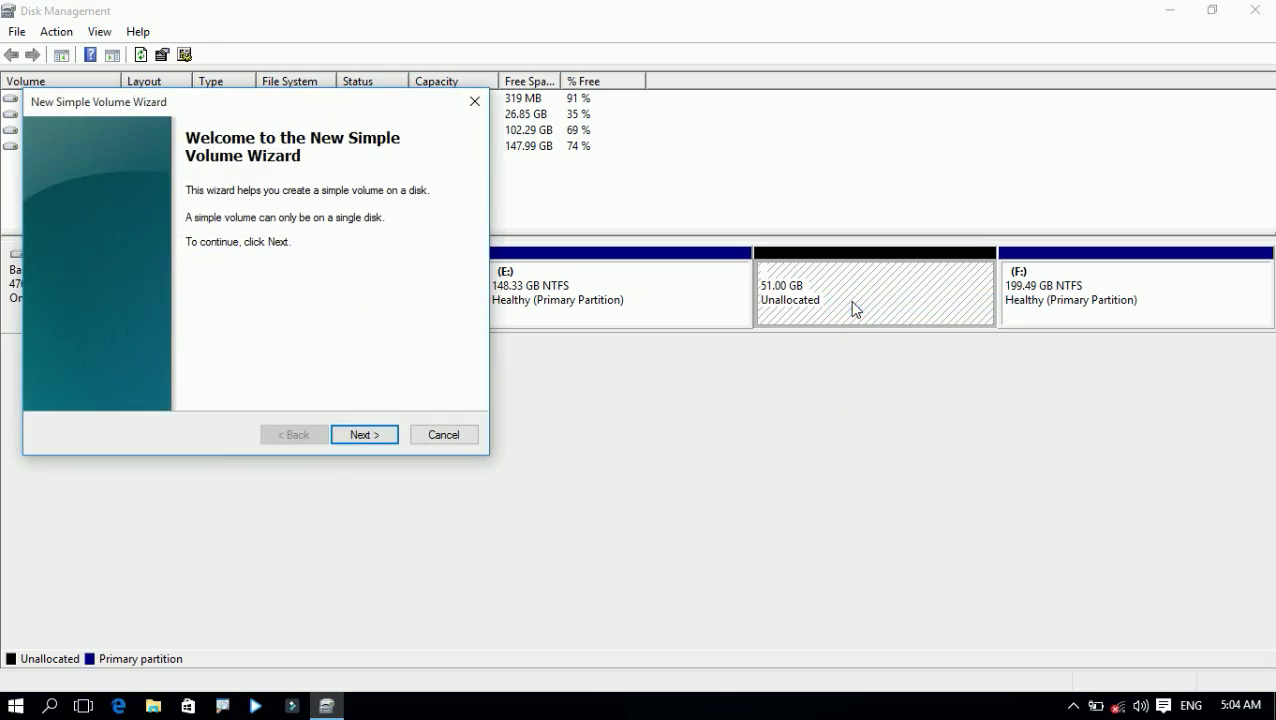
left_click(364, 434)
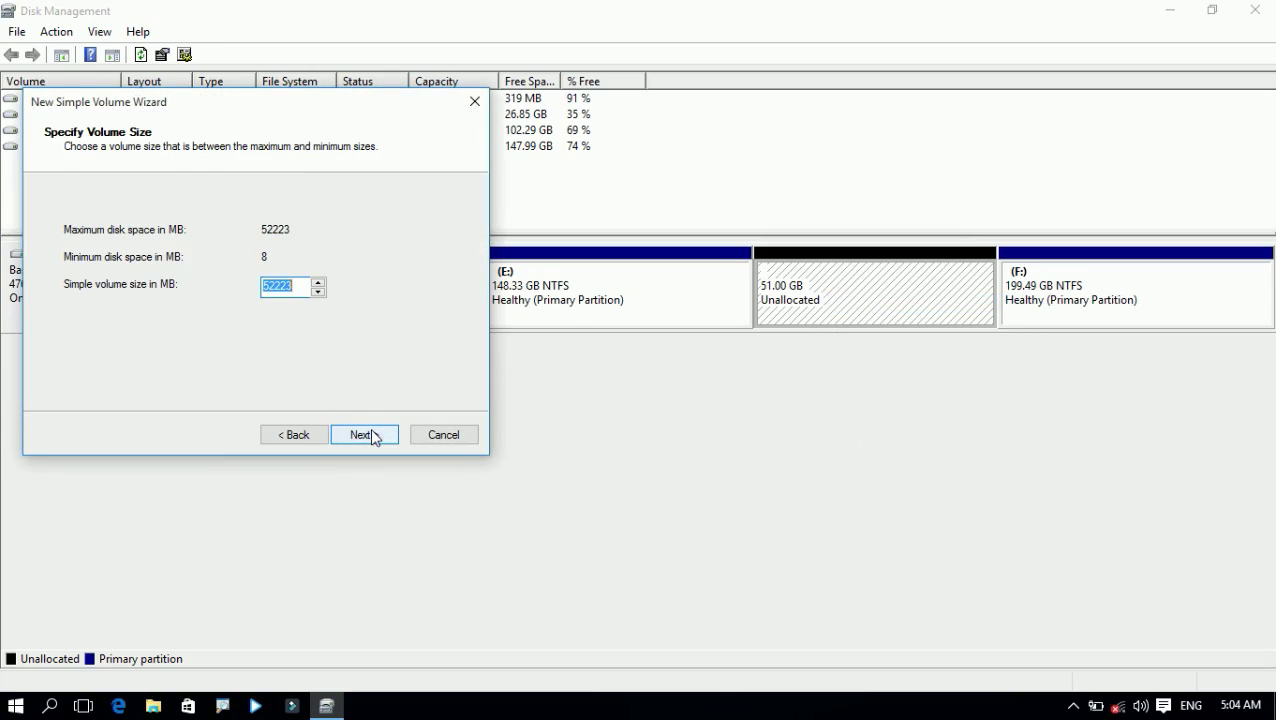
left_click(364, 434)
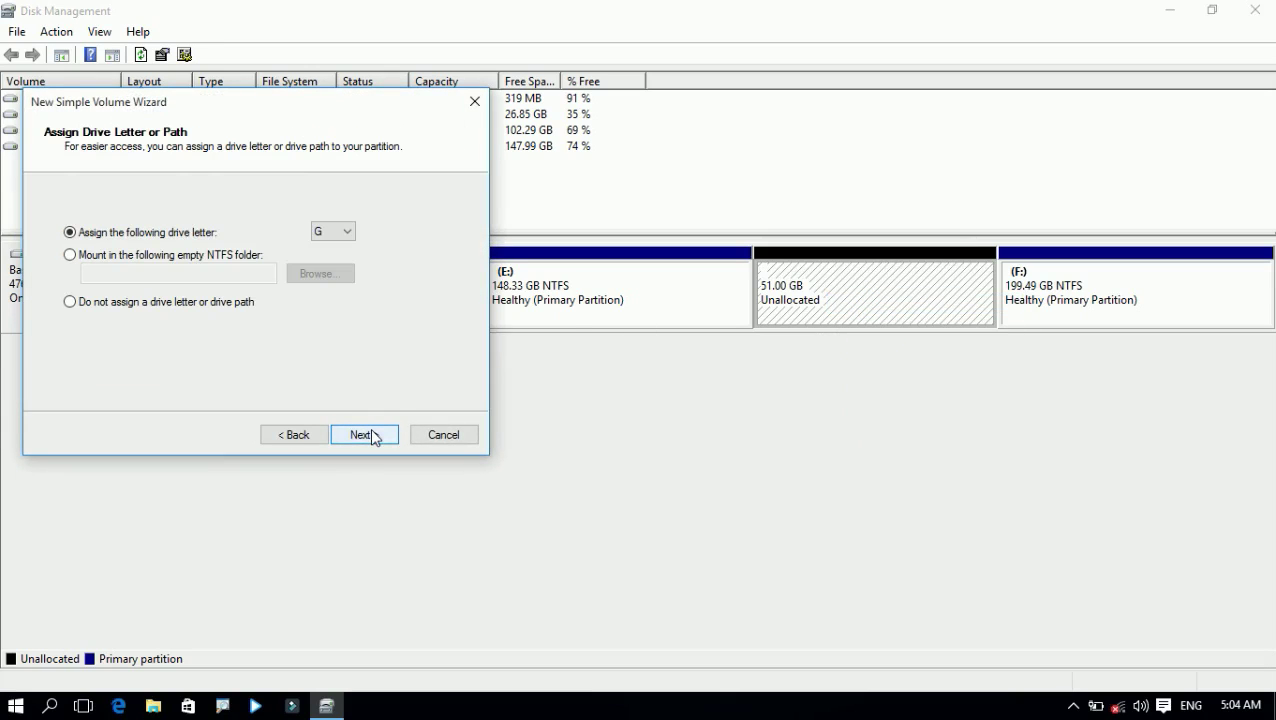
Create the new volume with drive letter G, NTFS, default allocation unit size, label New Volume and quick format, accepting conversion to a dynamic disk.
left_click(333, 233)
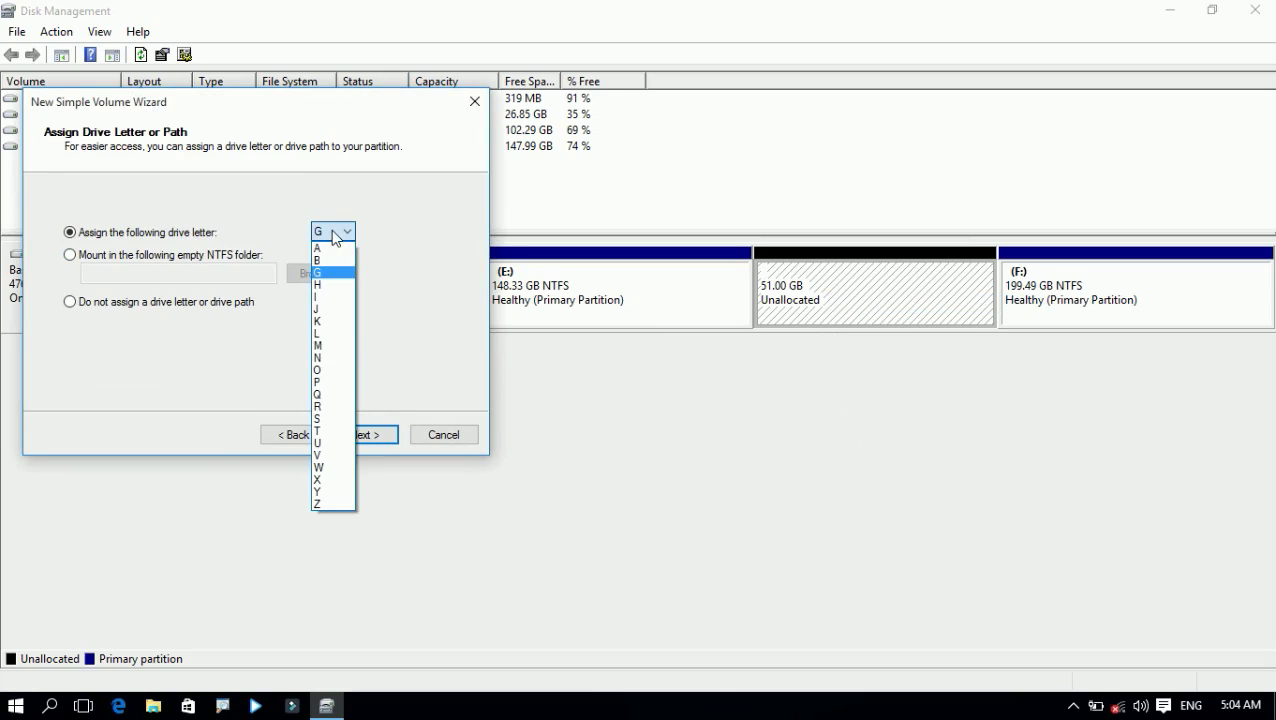
left_click(333, 233)
left_click(368, 435)
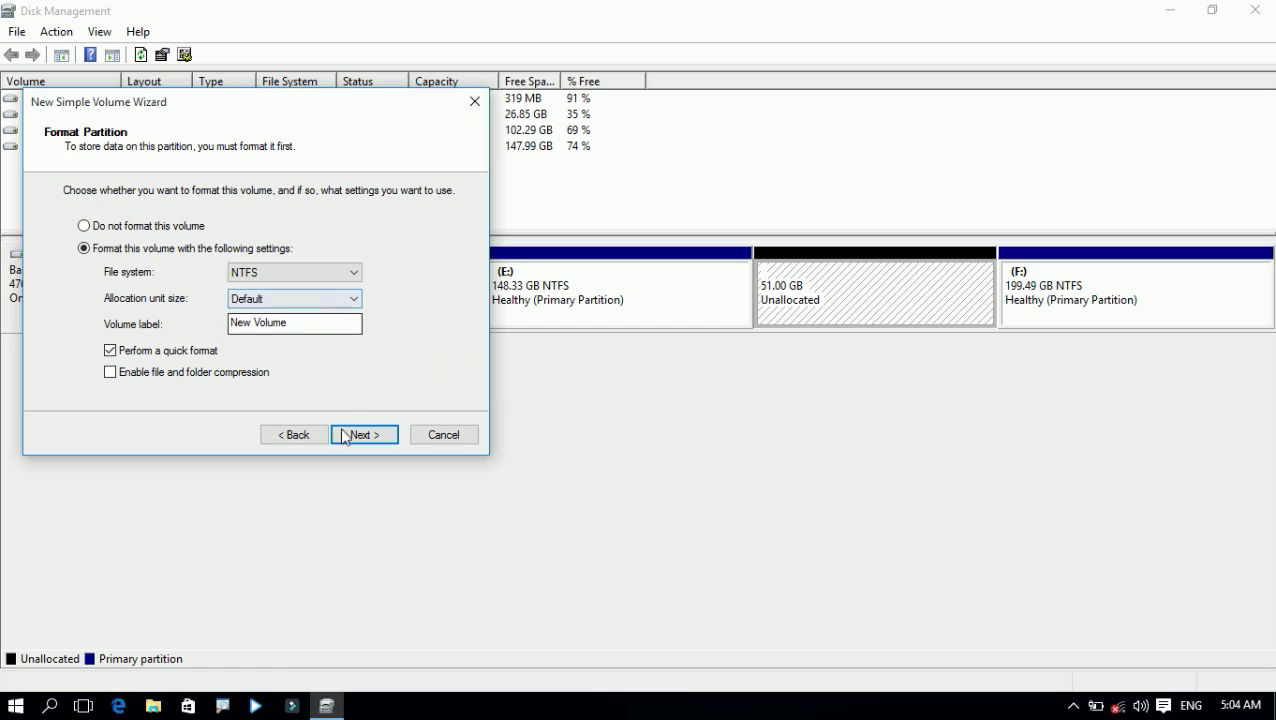
left_click(355, 437)
left_click(352, 436)
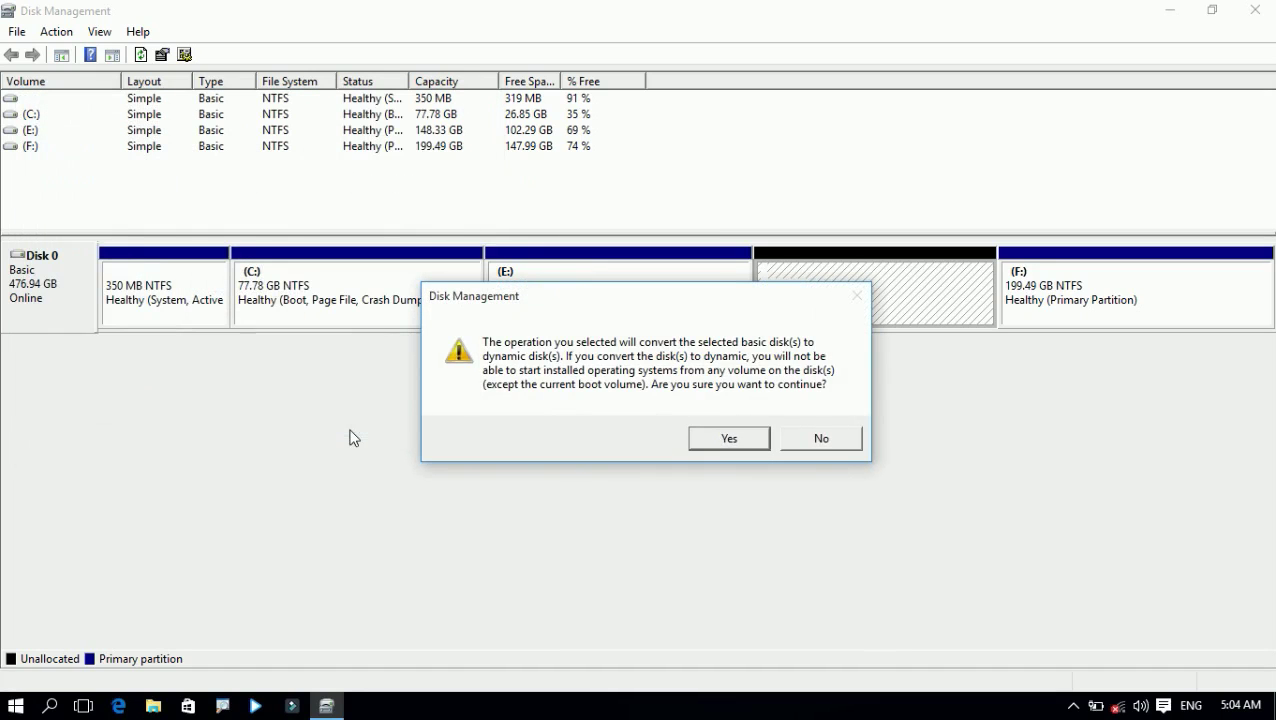
left_click(722, 439)
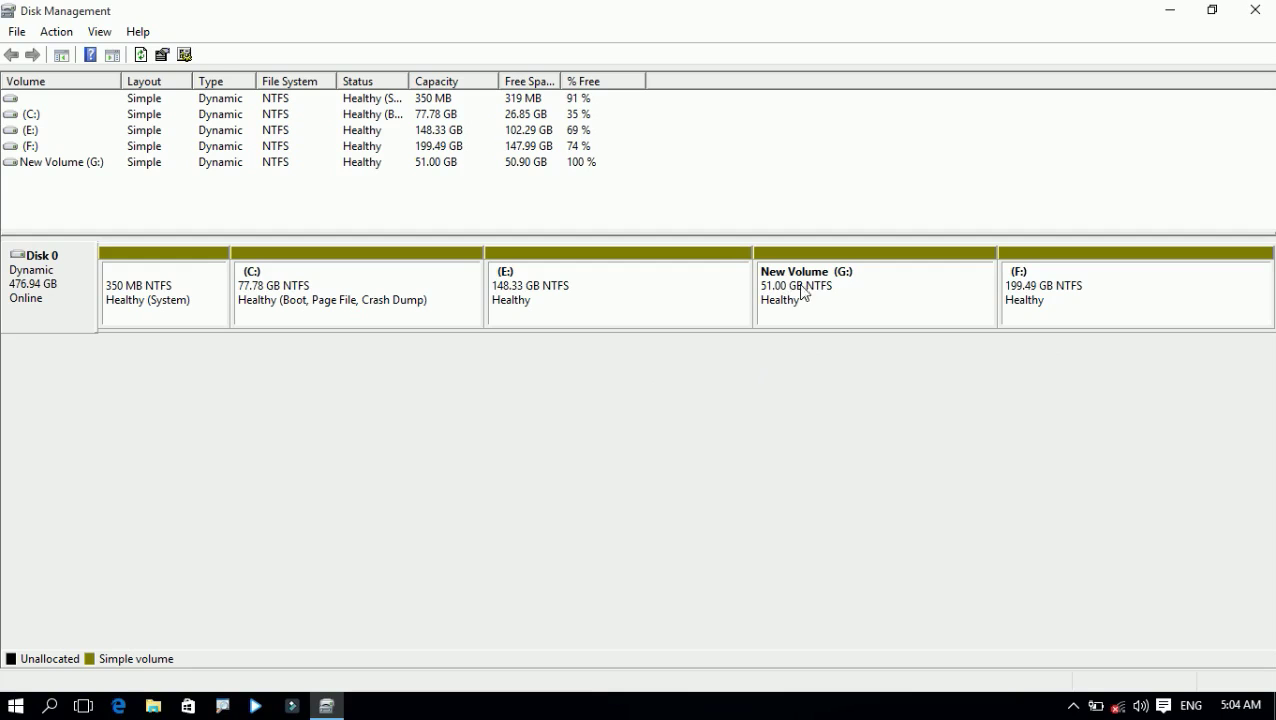
Close Disk Management, check the sizes of New Volume (G:) and Local Disk (E:) in This PC, and close it.
left_click(1255, 10)
double_click(397, 144)
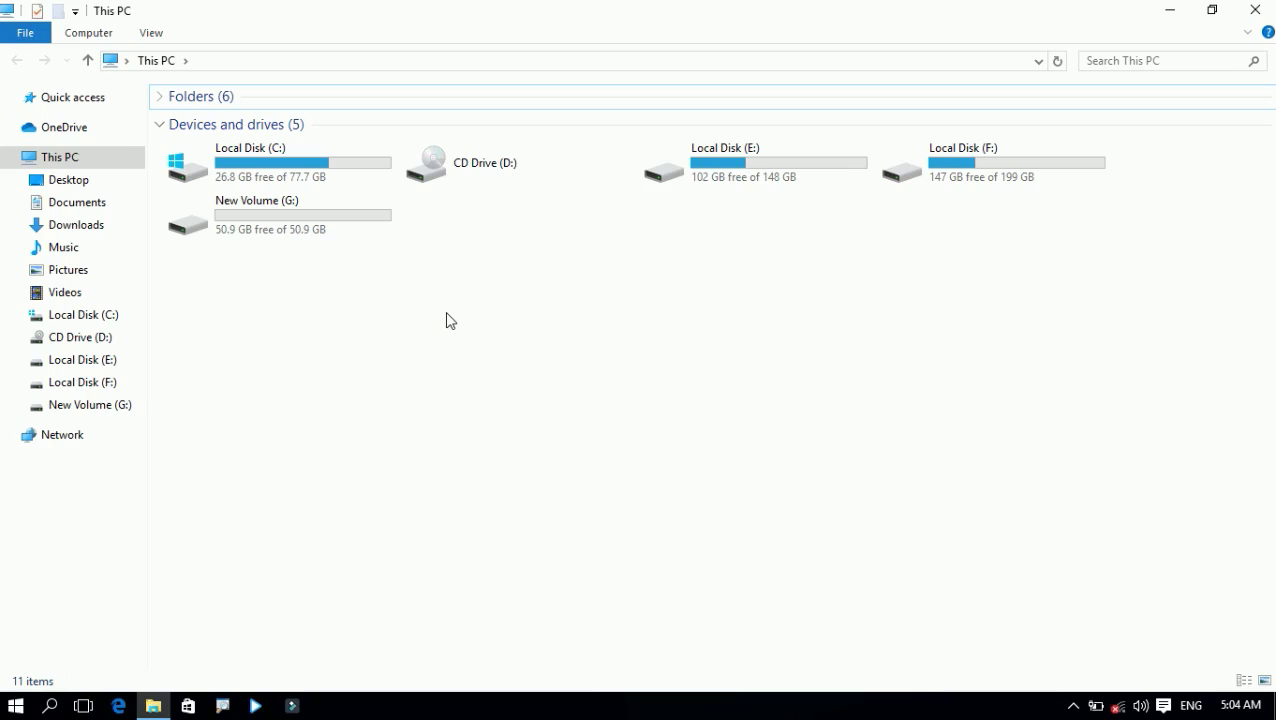
left_click(270, 237)
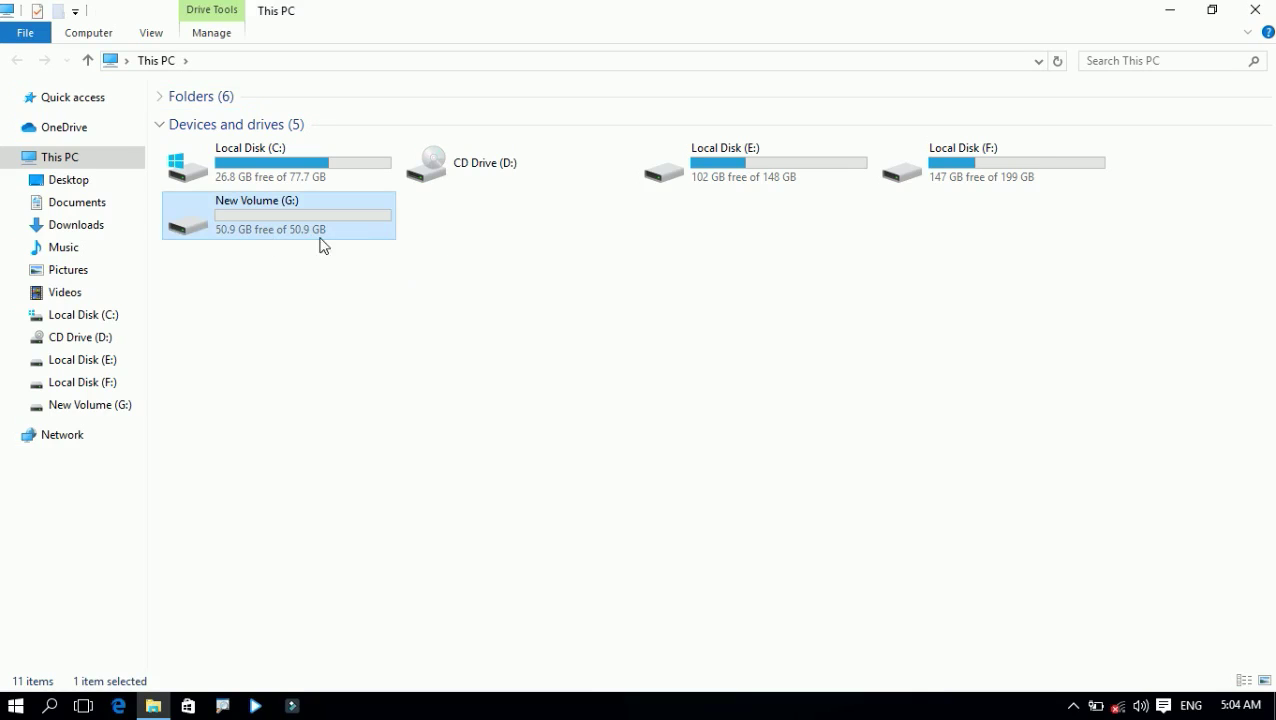
left_click(717, 182)
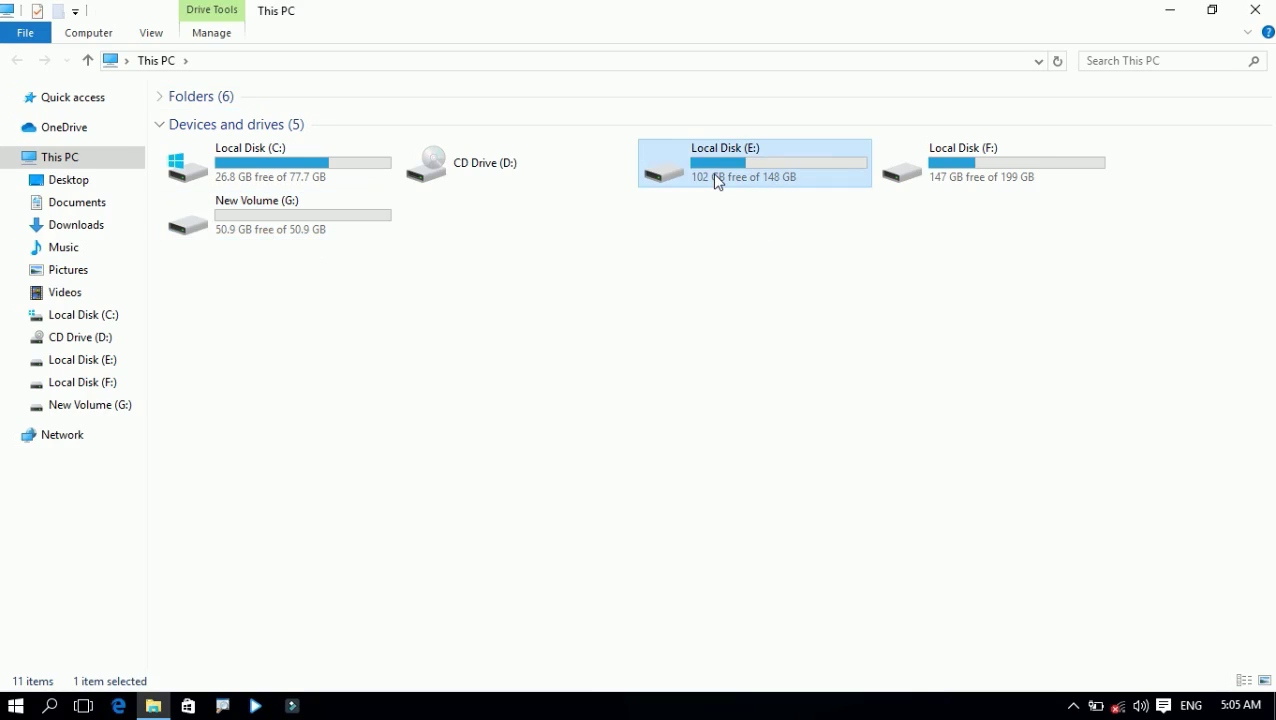
left_click(1255, 10)
Open Disk Management again and maximize its window.
key("super+x")
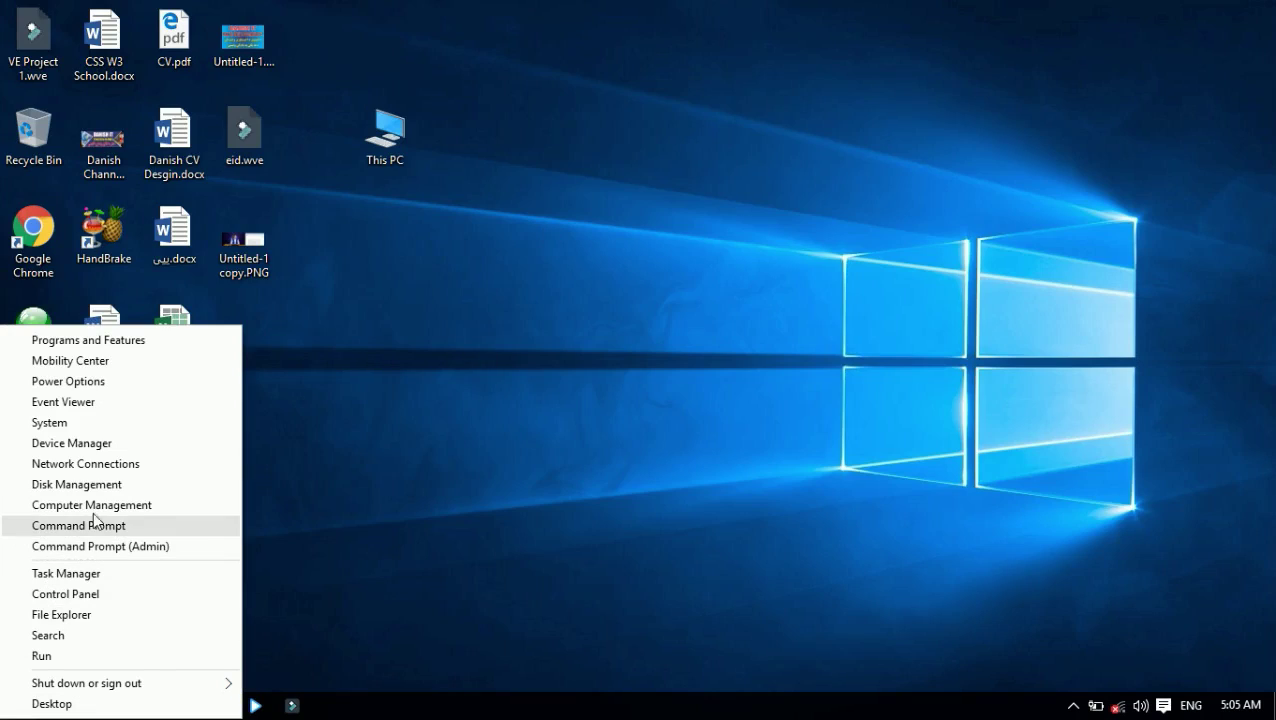
left_click(96, 484)
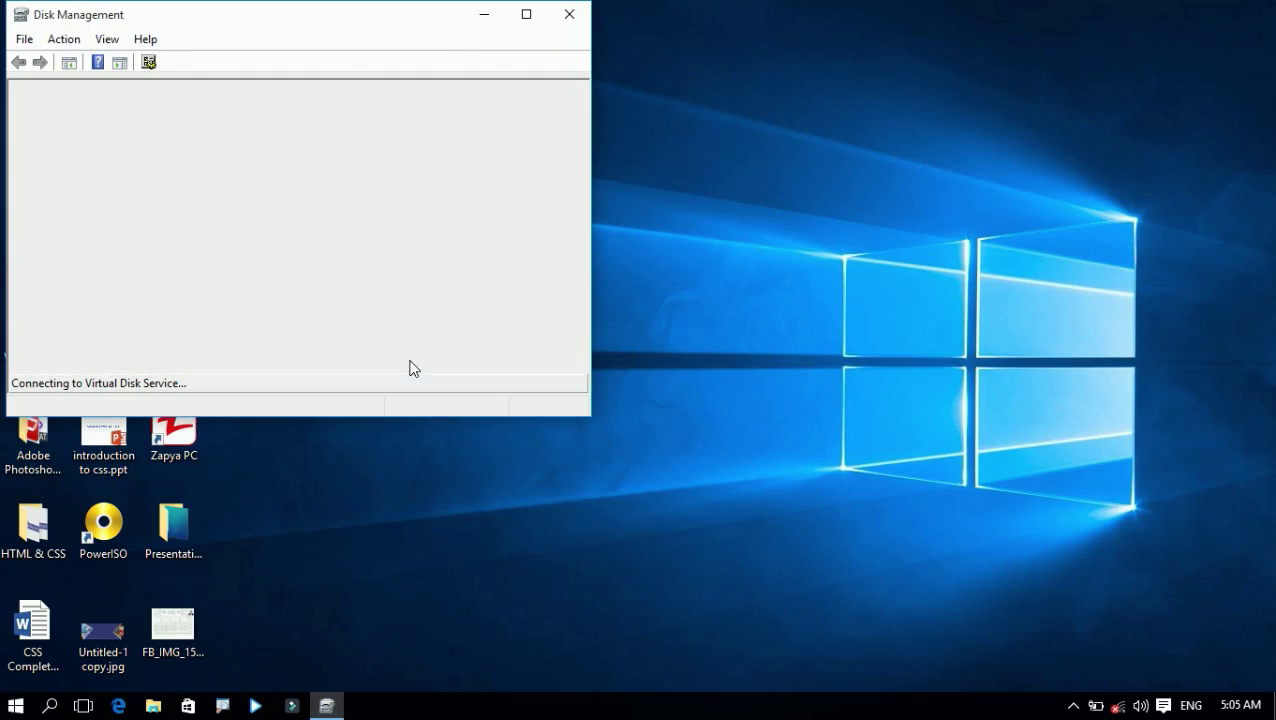
left_click(526, 14)
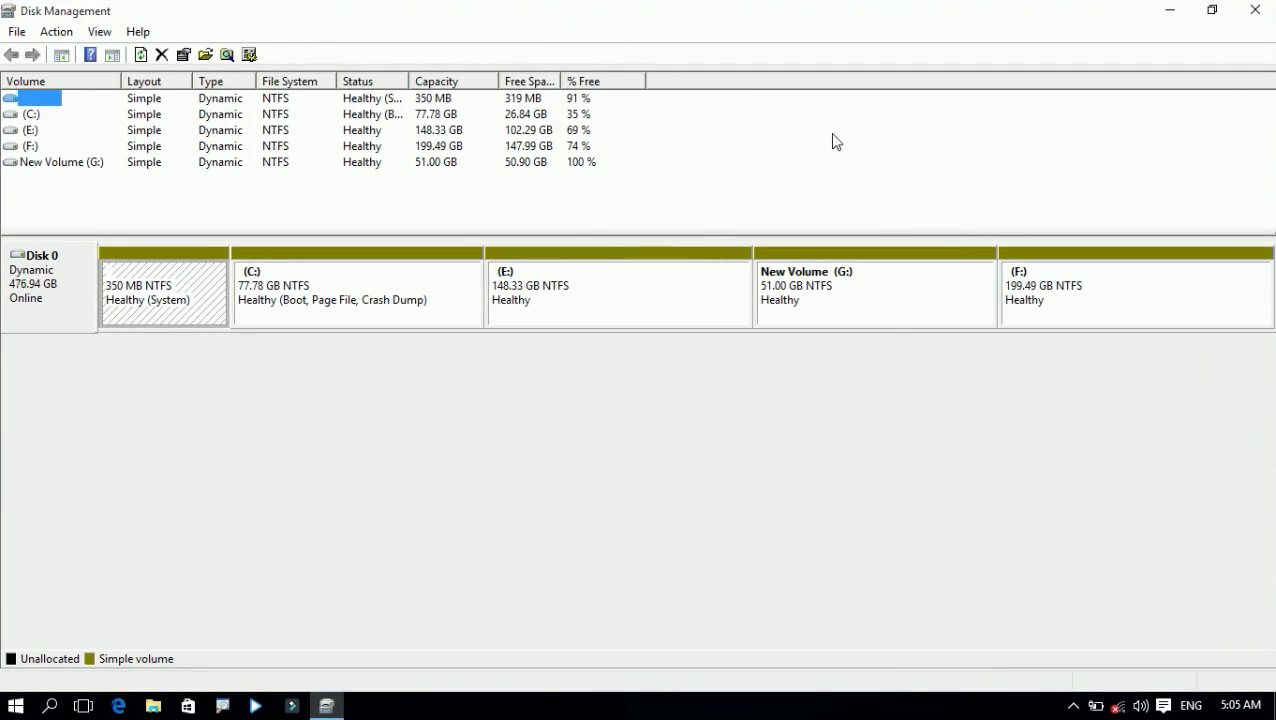
Delete the New Volume (G:) partition on Disk 0 and confirm erasing its data.
right_click(790, 285)
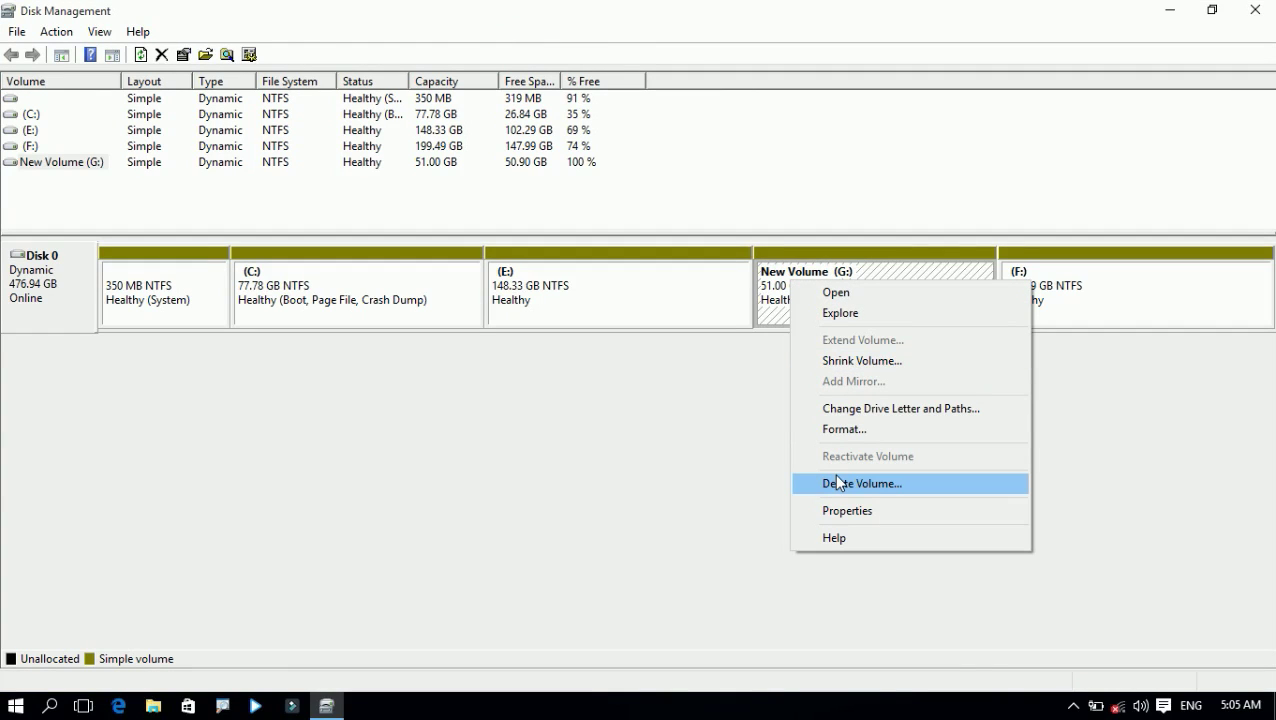
left_click(783, 310)
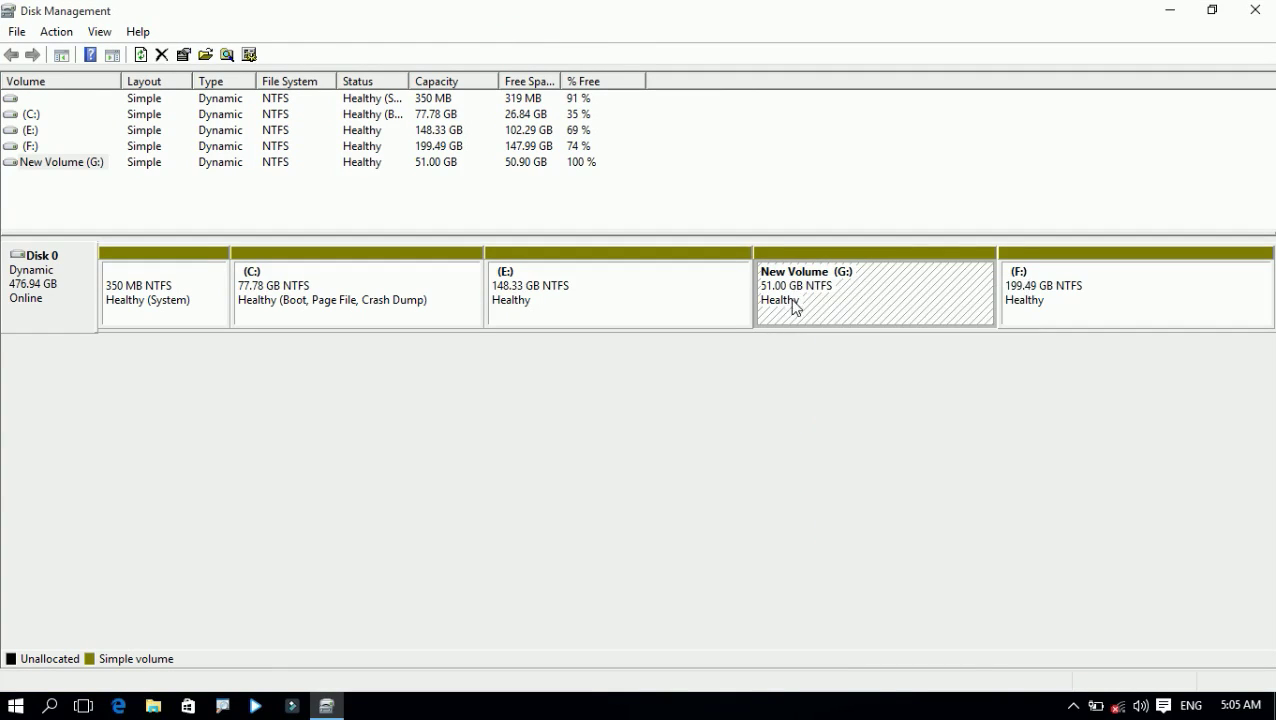
left_click(617, 303)
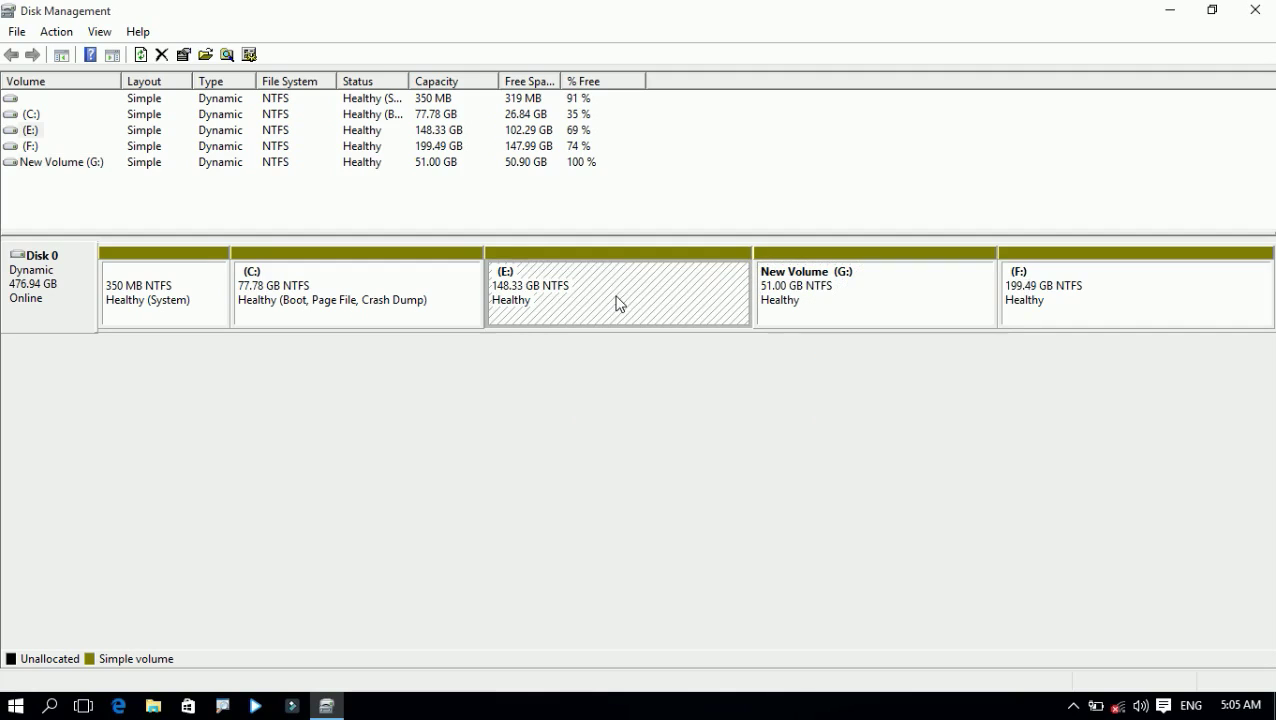
left_click(796, 292)
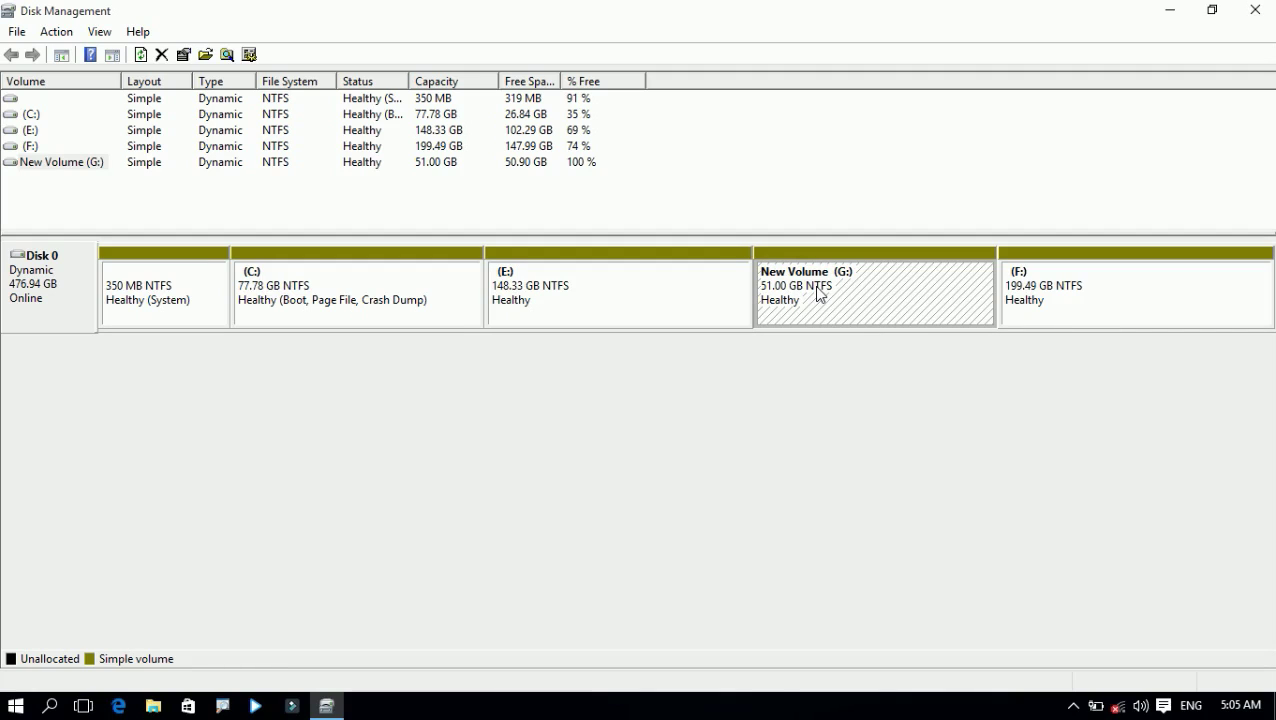
right_click(818, 290)
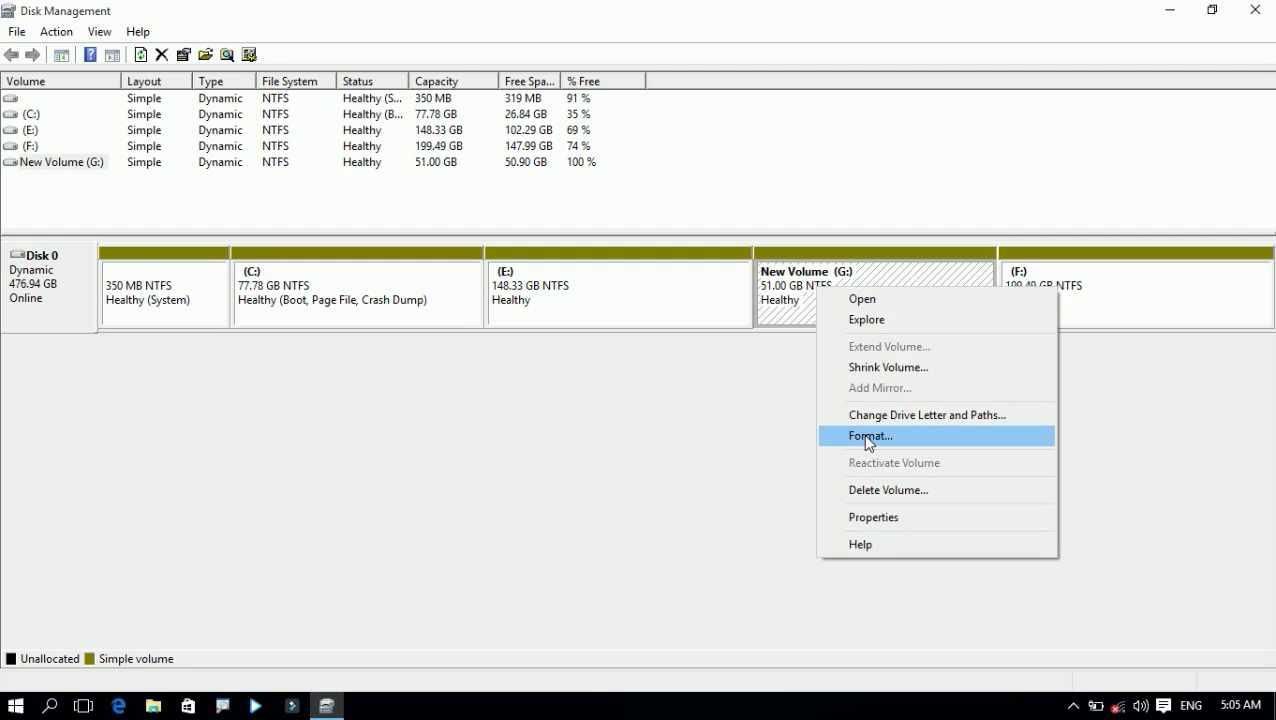
left_click(870, 490)
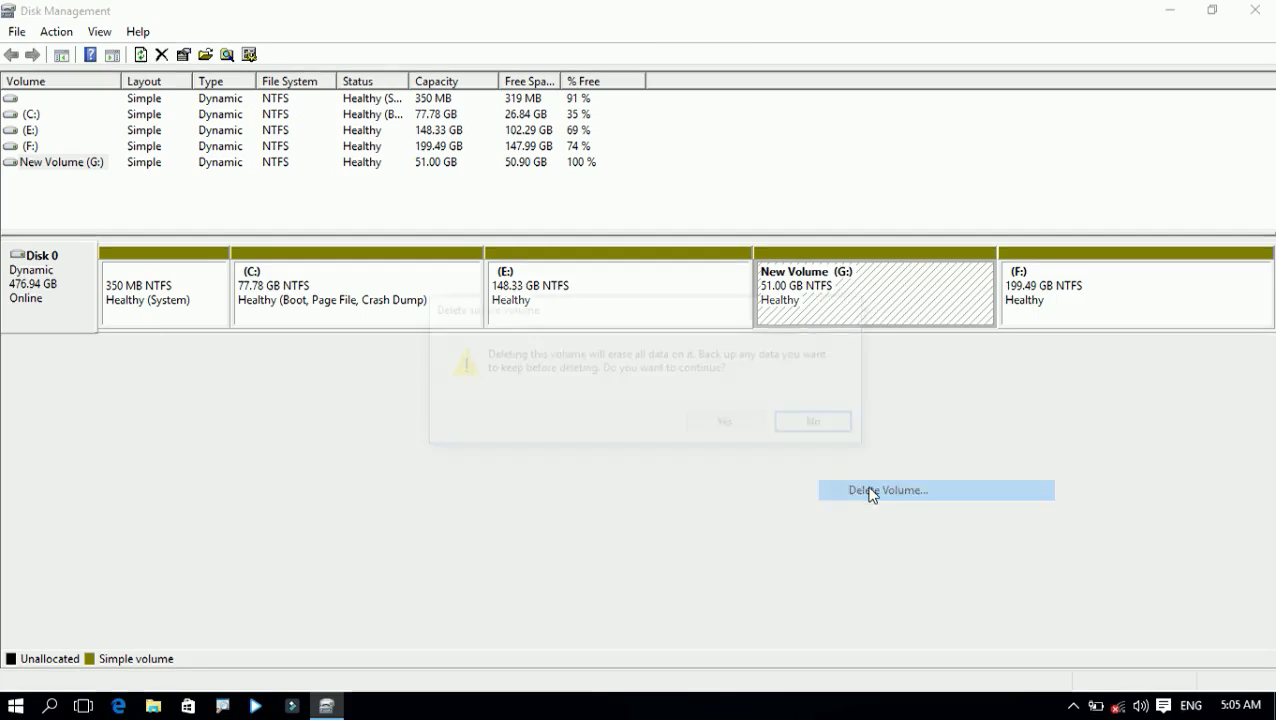
left_click(742, 431)
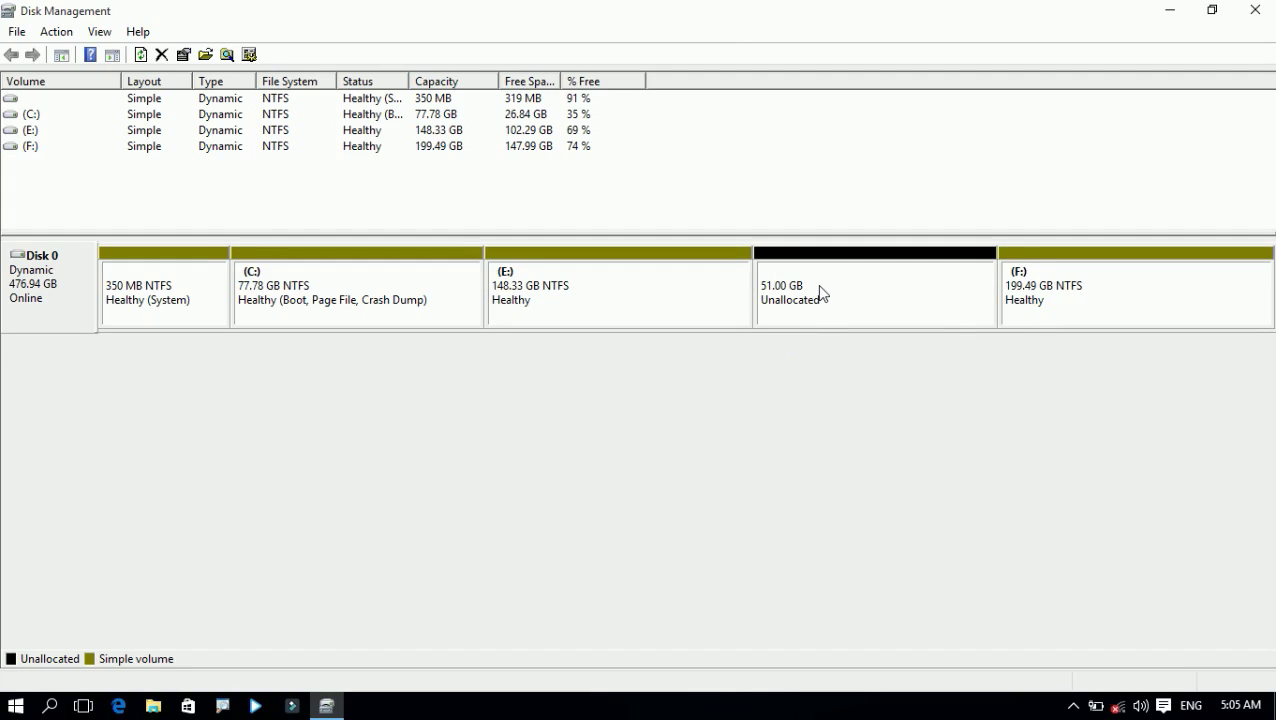
Compare the unallocated space with the E: partition, check the drives in File Explorer, and return to Disk Management.
left_click(820, 293)
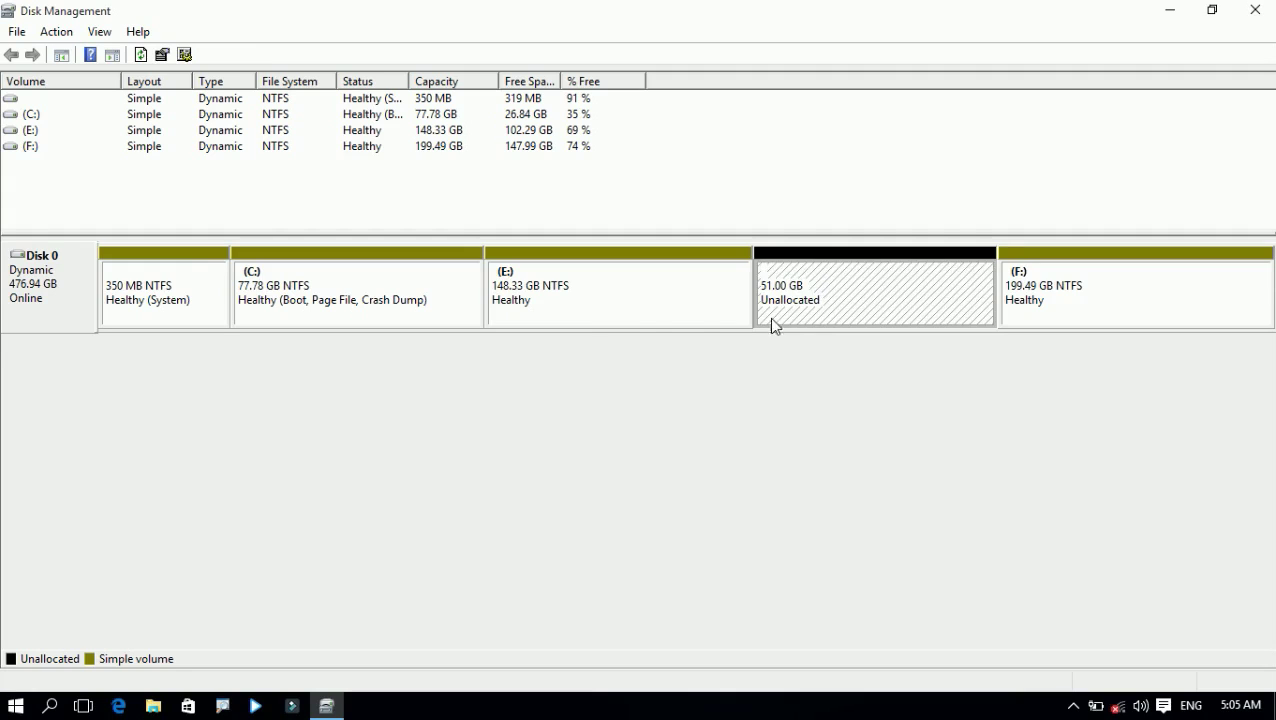
left_click(601, 301)
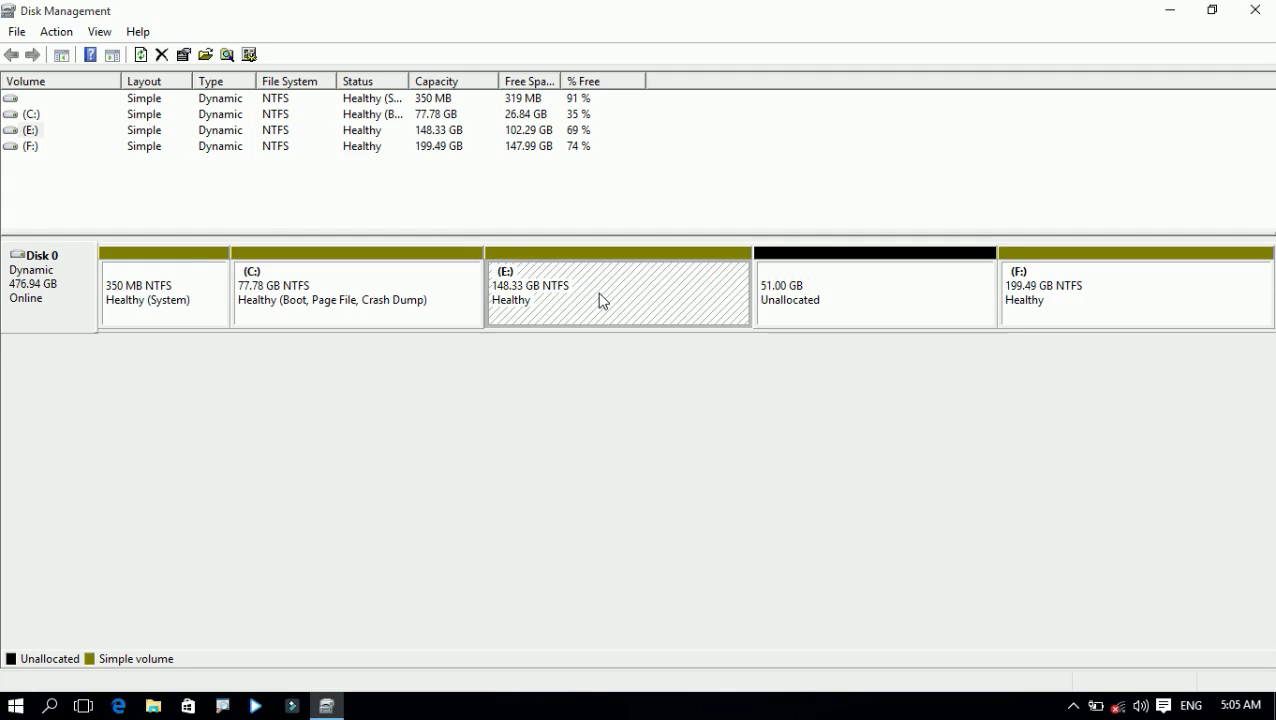
left_click(153, 706)
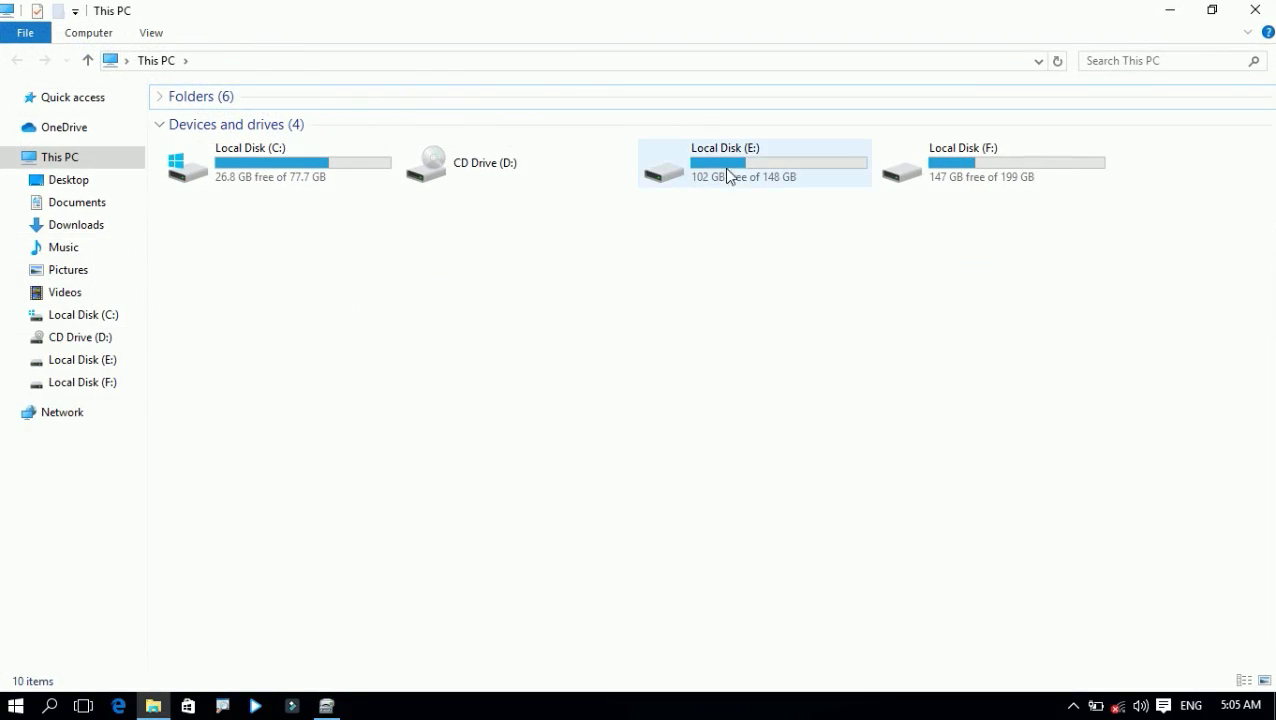
left_click(1255, 10)
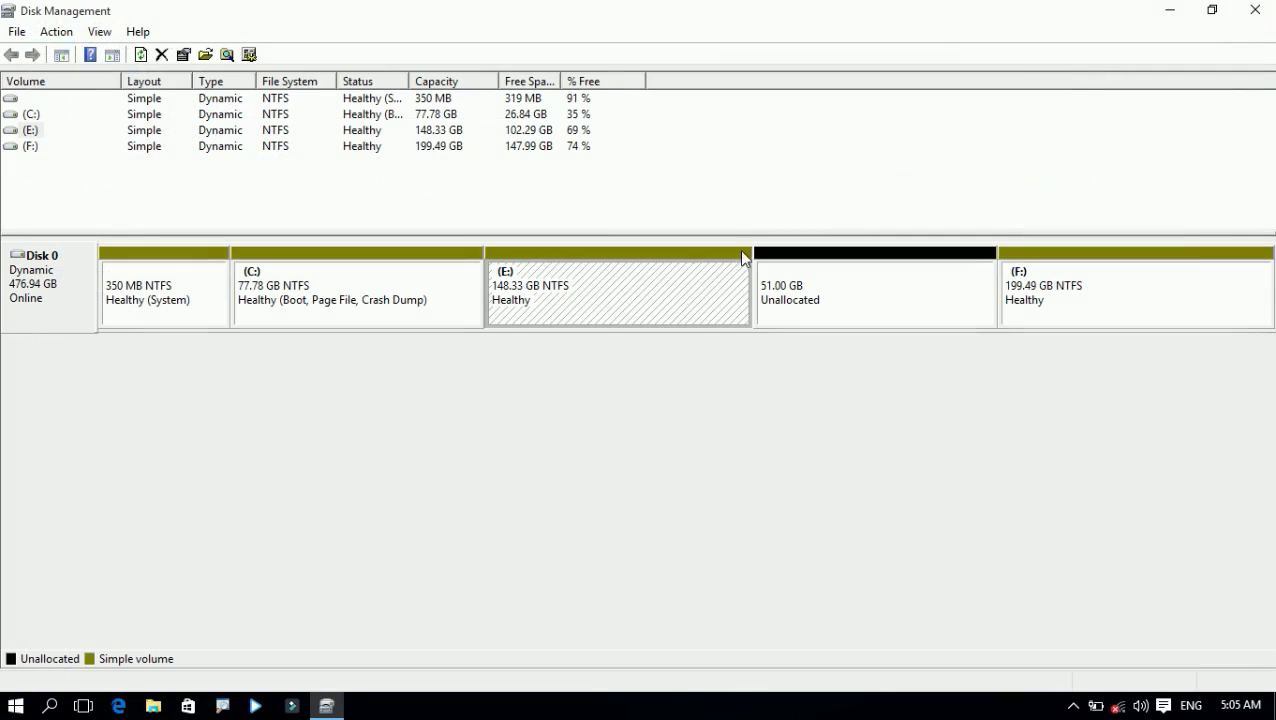
Extend the E: volume with 52223 MB of unallocated space from Disk 0.
right_click(538, 294)
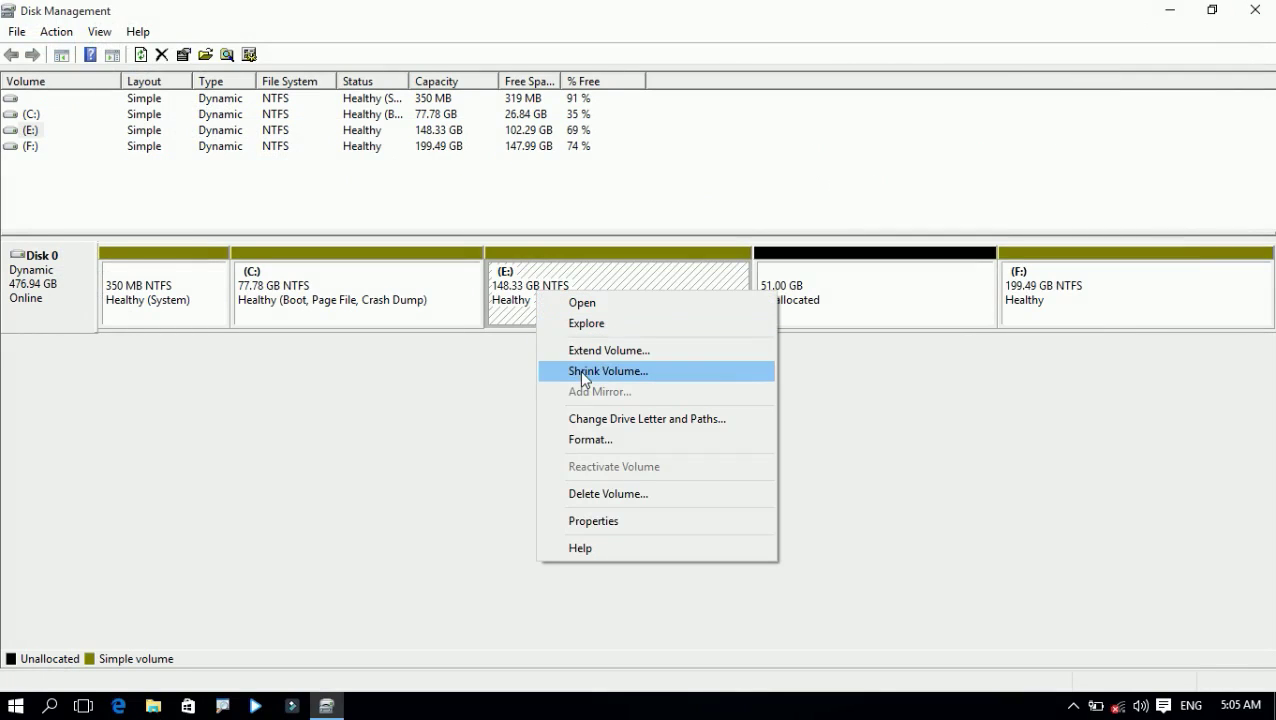
left_click(605, 352)
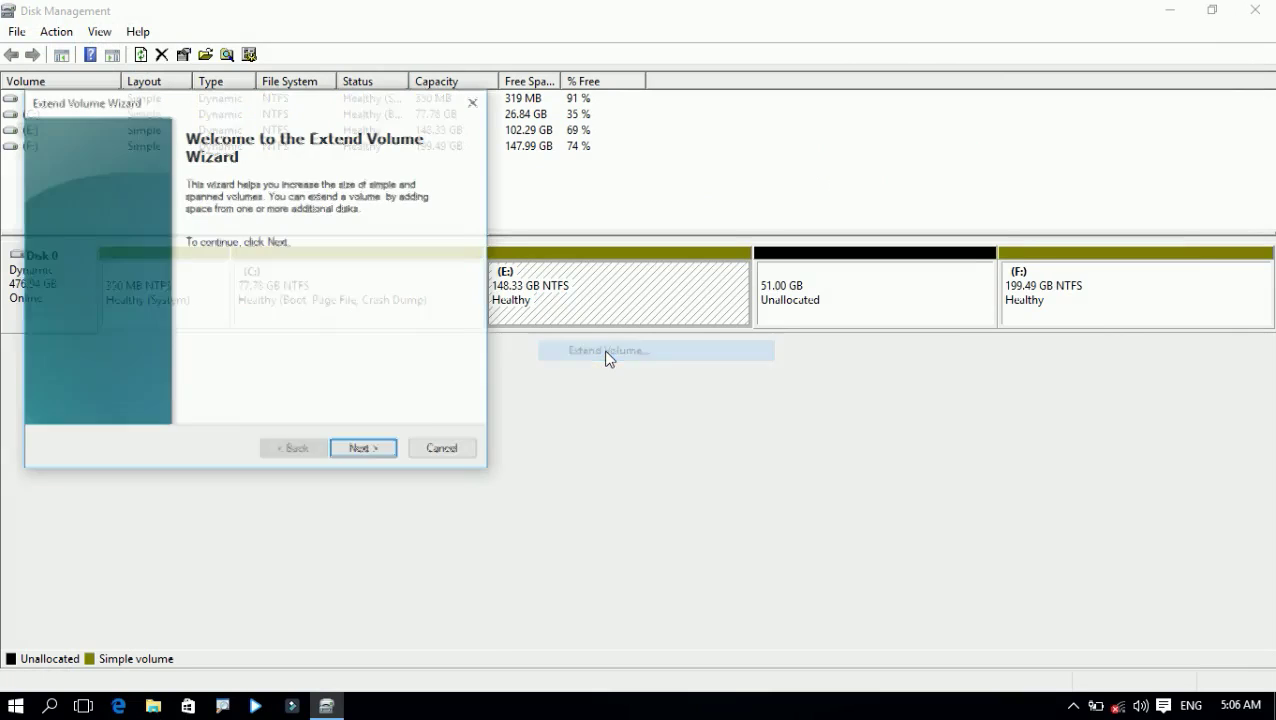
left_click(387, 448)
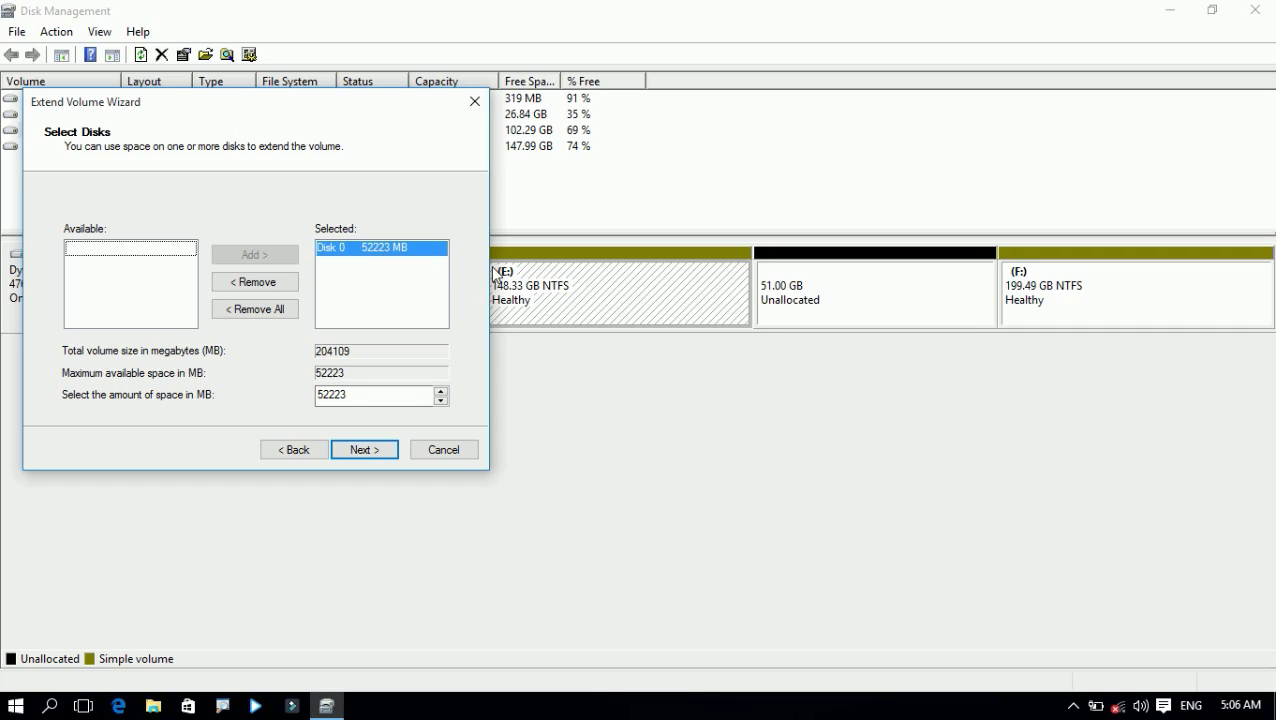
left_click(376, 451)
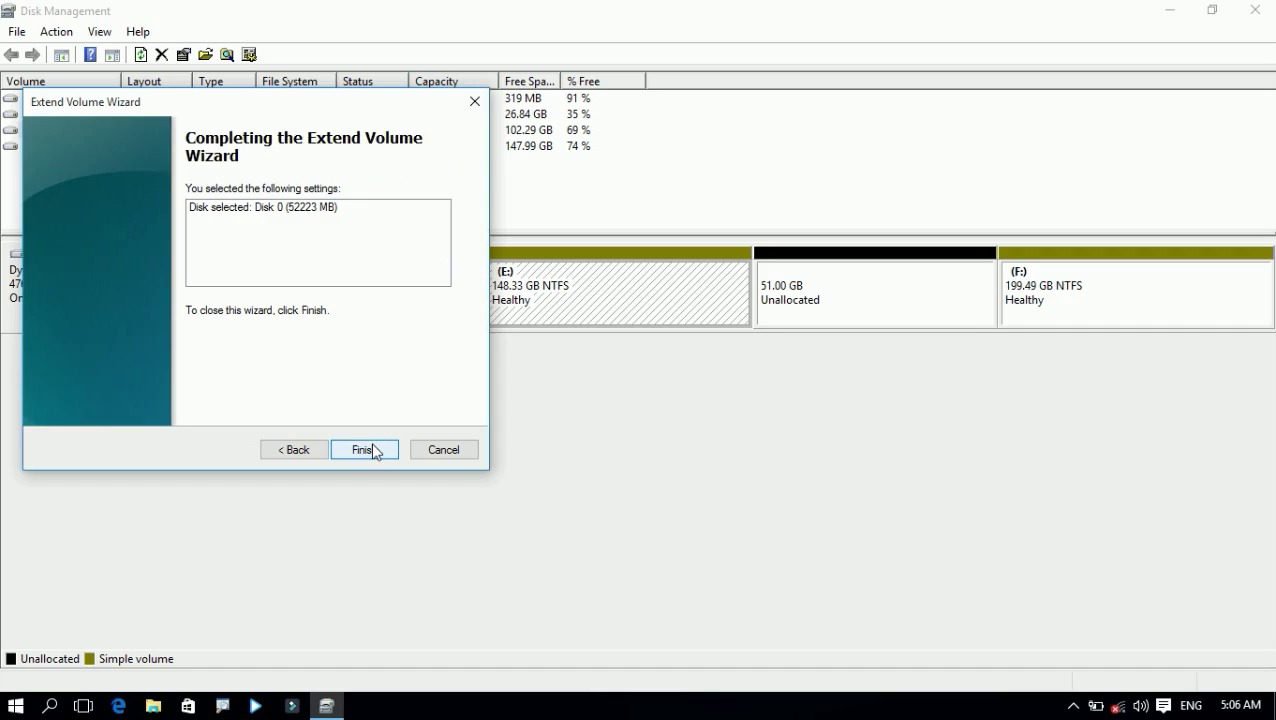
left_click(372, 450)
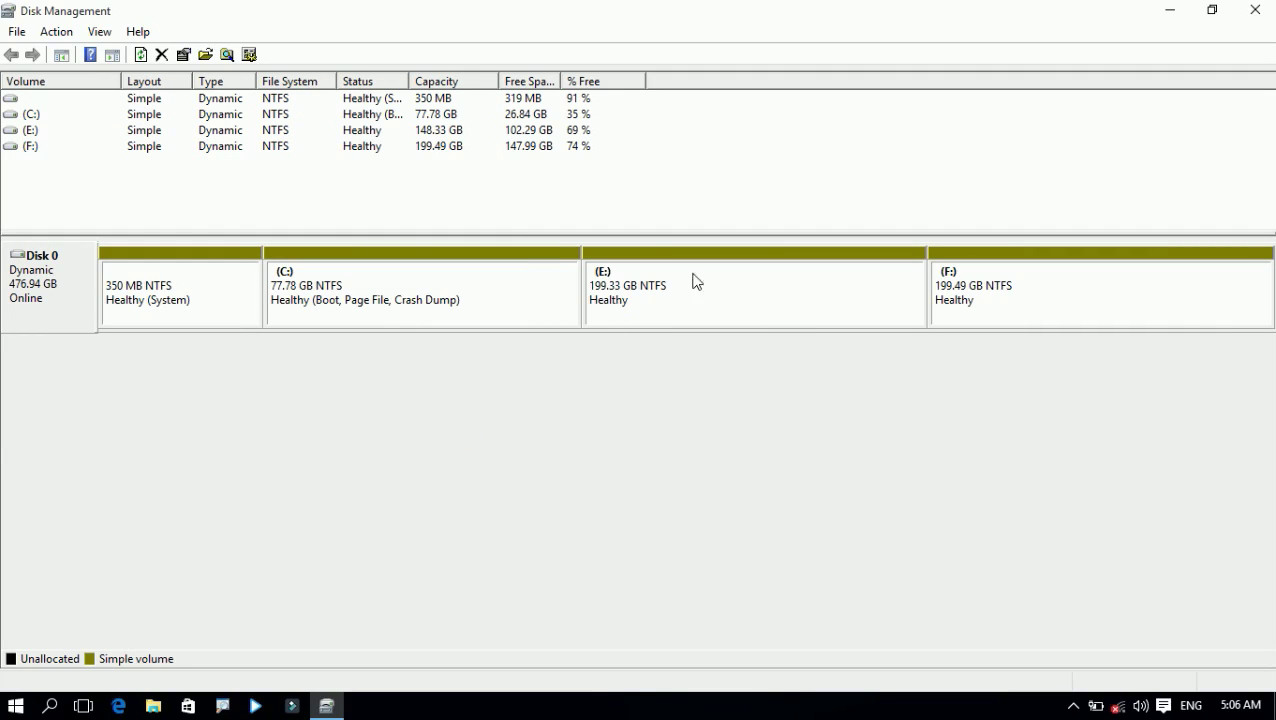
Close Disk Management, refresh the desktop, and open This PC to check the size of the E: drive before closing it.
left_click(1254, 10)
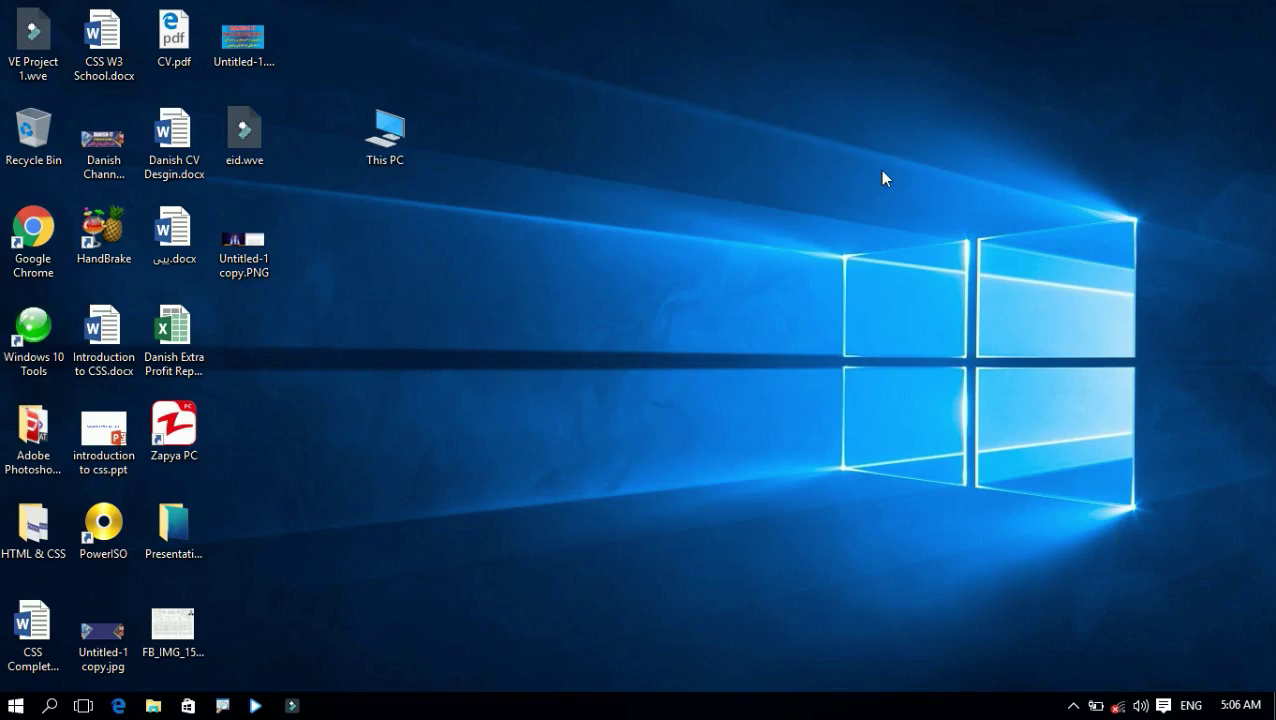
right_click(592, 166)
left_click(618, 234)
right_click(397, 133)
left_click(417, 144)
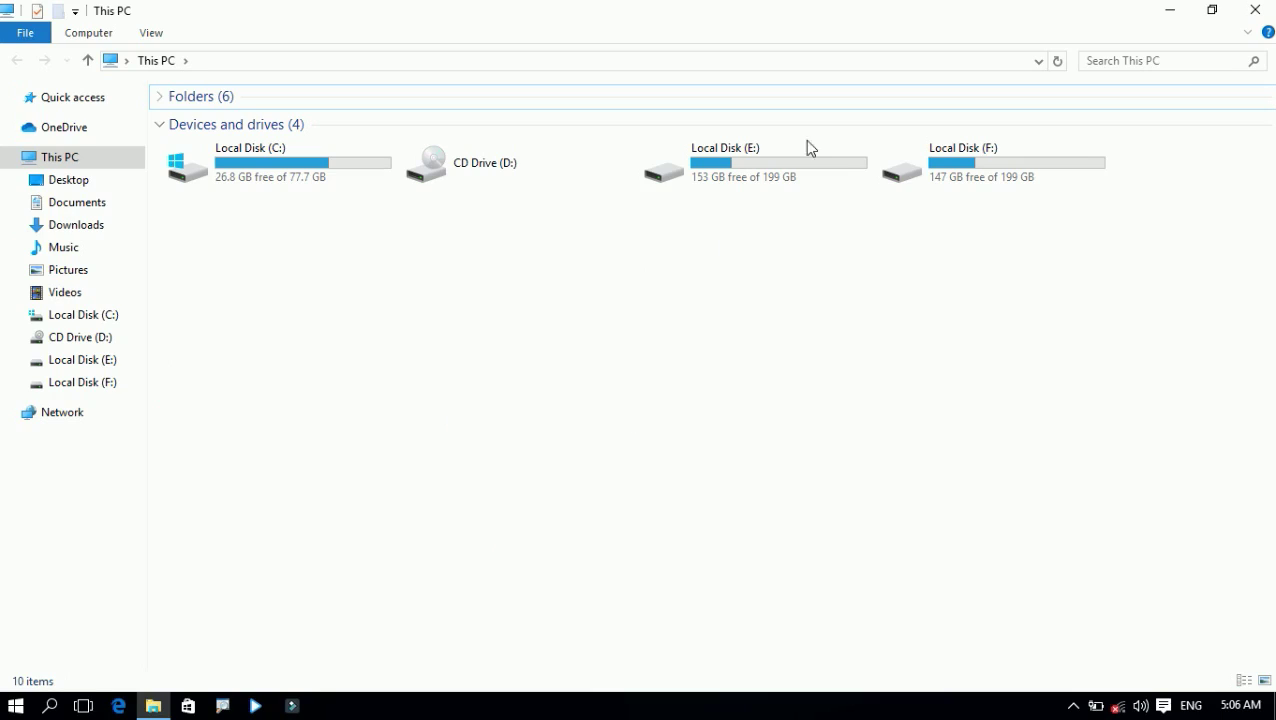
key("alt+F4")
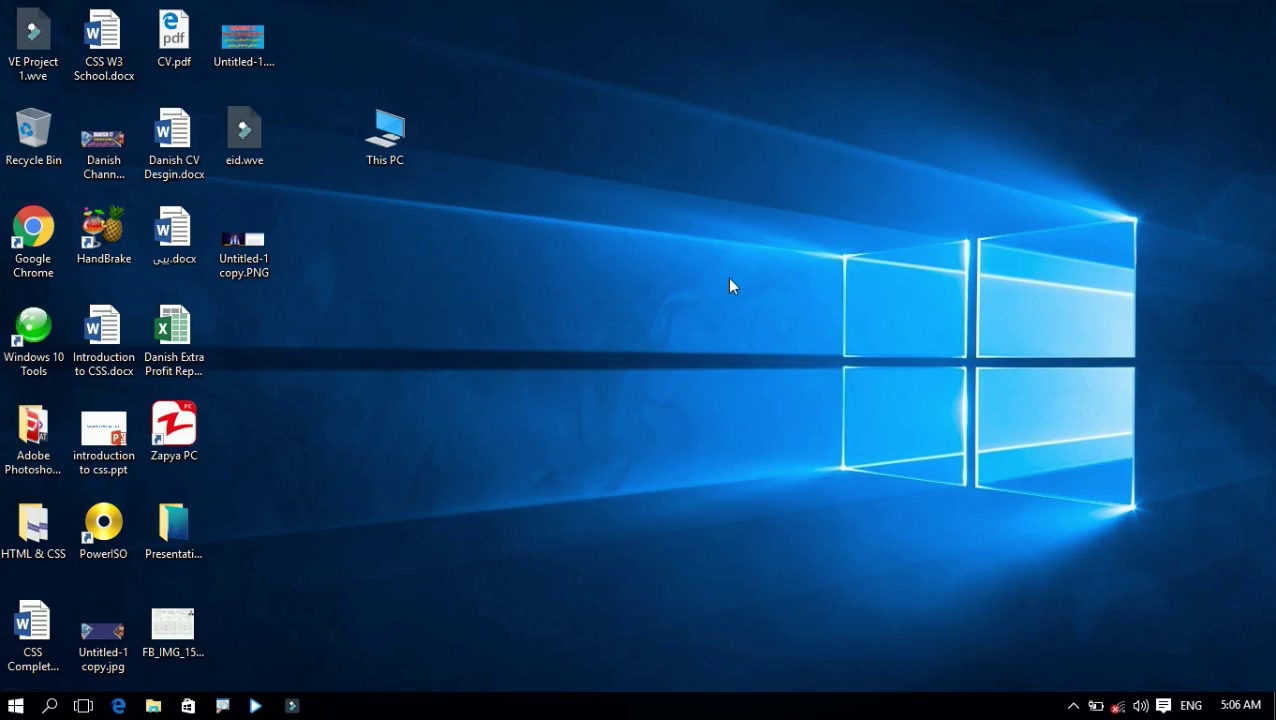